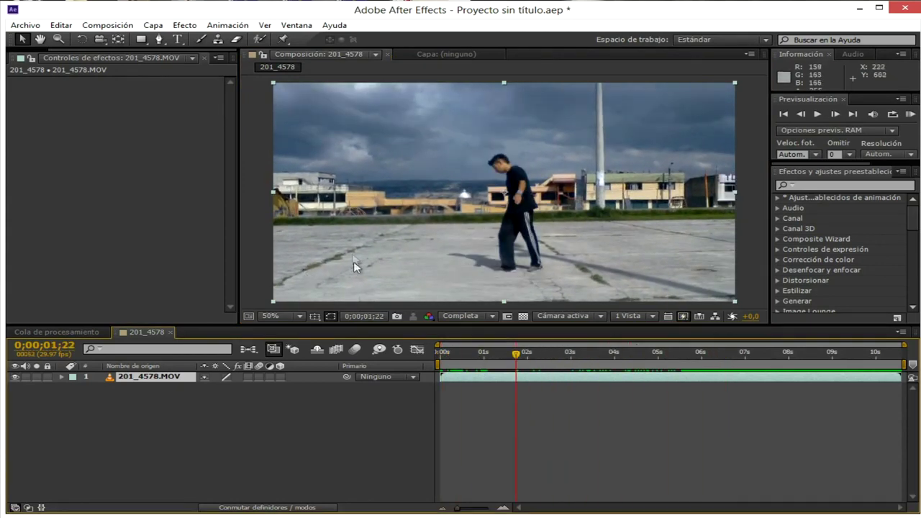
# Preview the 201_4578.MOV clip and run the 3D camera tracker on it
pyautogui.press('space')
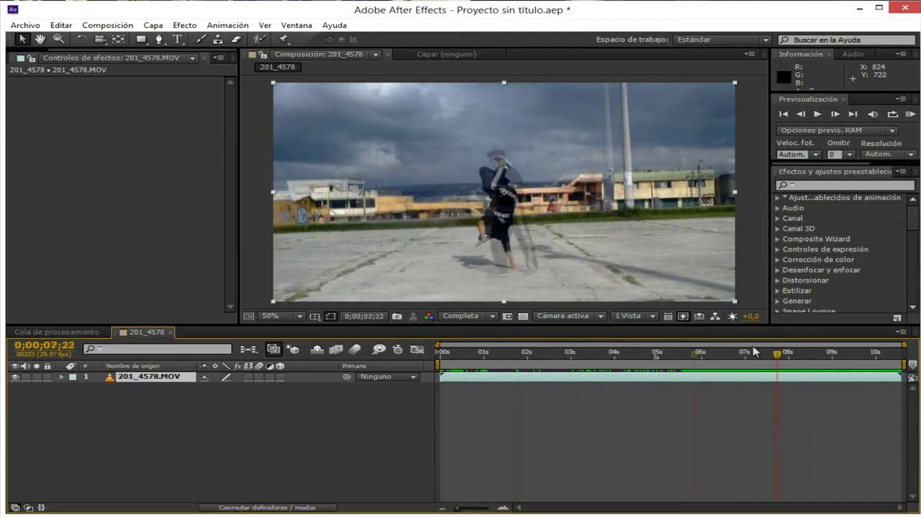
pyautogui.press(',')
pyautogui.press('.')
pyautogui.moveTo(633, 354); pyautogui.dragTo(523, 353)
pyautogui.doubleClick(471, 188)
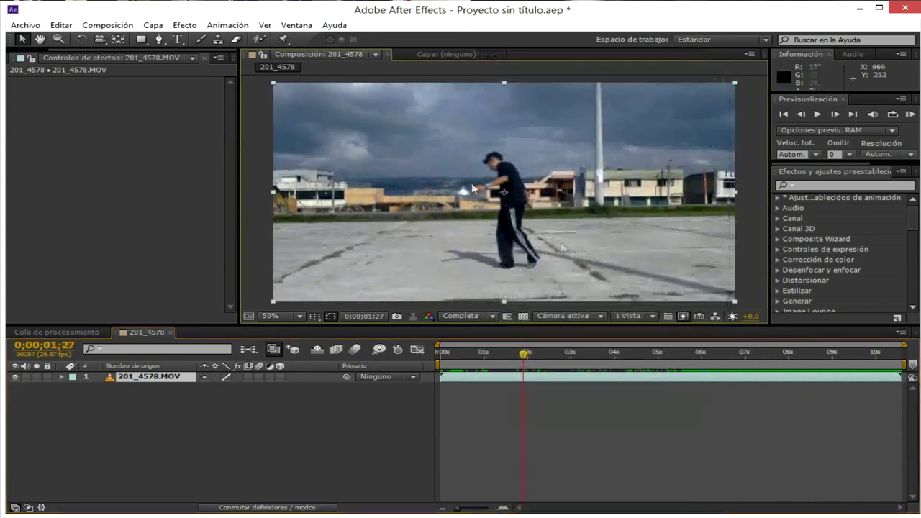
pyautogui.rightClick(431, 157)
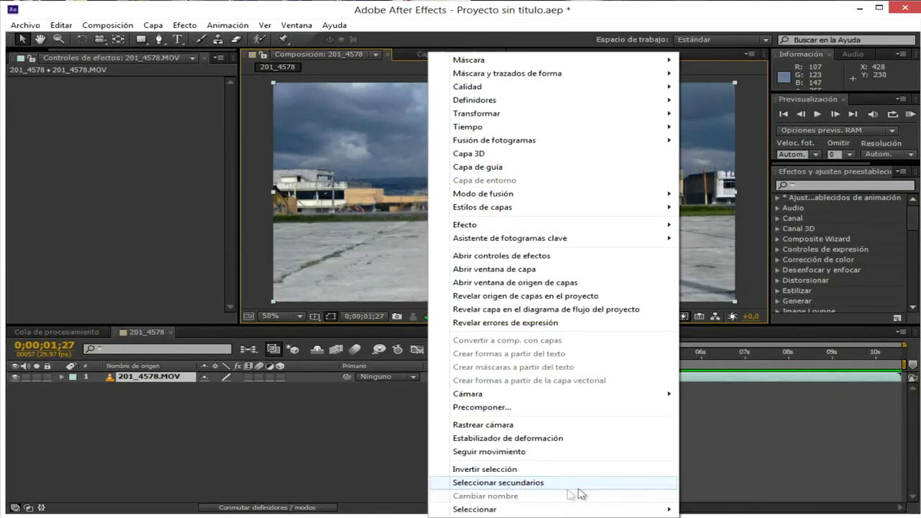
pyautogui.click(506, 426)
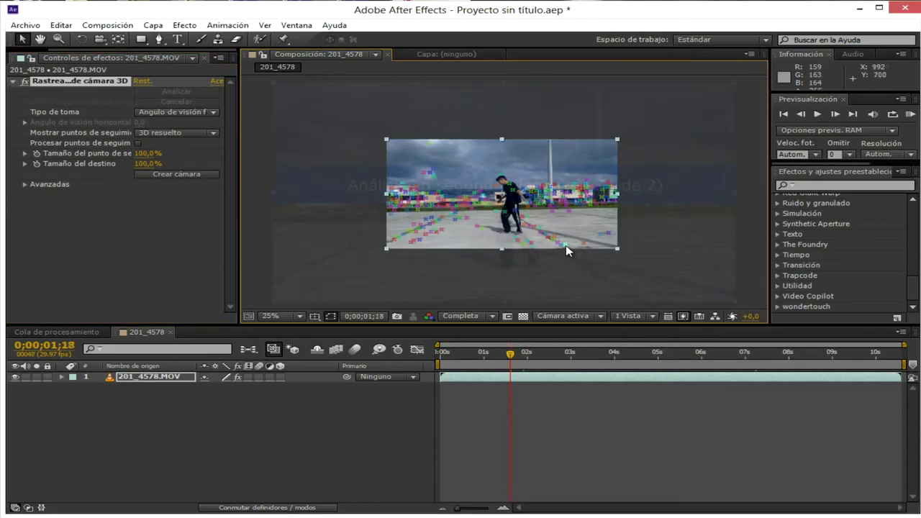
# Create a null and a tracker camera from the tracking points on the concrete left of the man, at the start of the clip
pyautogui.scroll(2, 490, 259)
pyautogui.scroll(-2, 538, 164)
pyautogui.moveTo(501, 287); pyautogui.dragTo(525, 196)
pyautogui.scroll(1, 504, 238)
pyautogui.moveTo(510, 353); pyautogui.dragTo(440, 351)
pyautogui.scroll(1, 463, 244)
pyautogui.moveTo(462, 244); pyautogui.dragTo(498, 292)
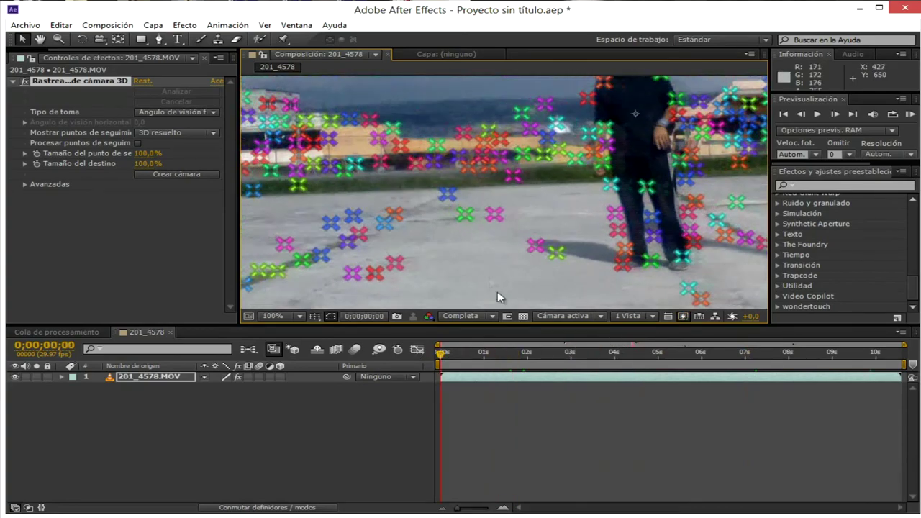
pyautogui.moveTo(456, 248); pyautogui.dragTo(481, 251)
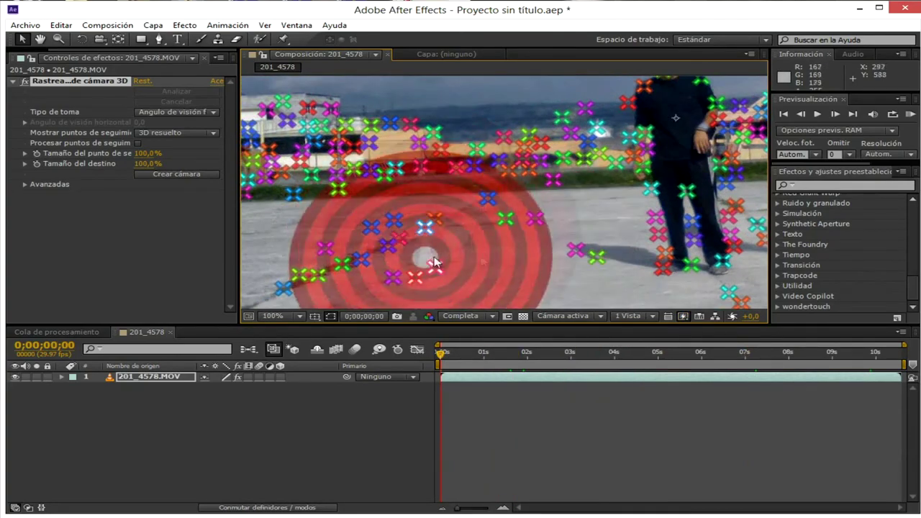
pyautogui.scroll(1, 499, 262)
pyautogui.scroll(-2, 480, 234)
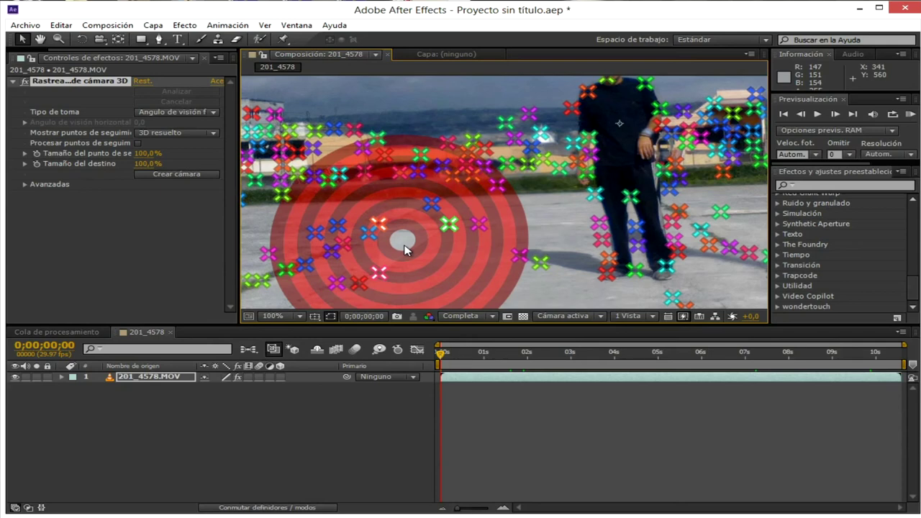
pyautogui.rightClick(404, 250)
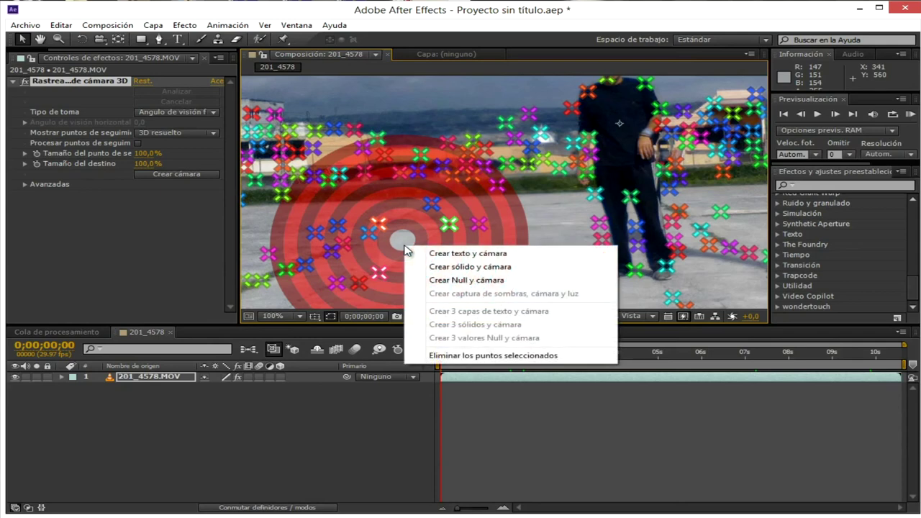
pyautogui.click(459, 282)
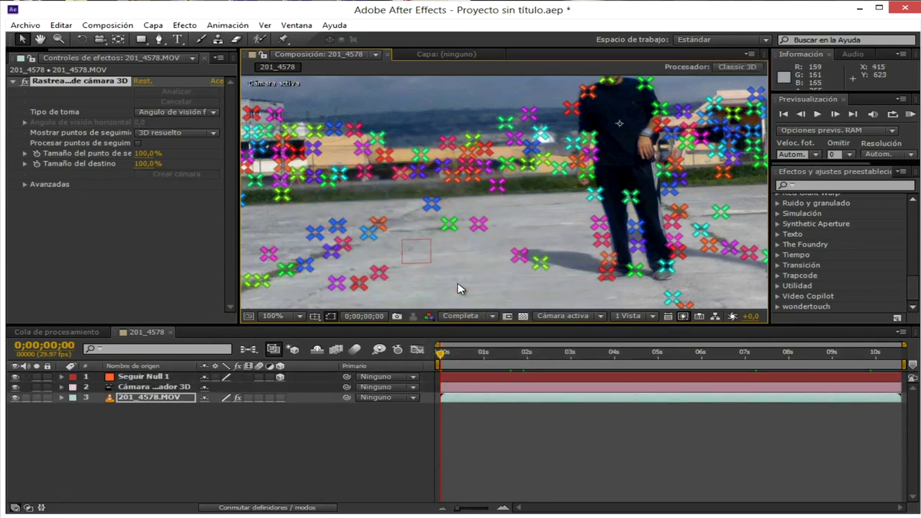
# Redisplay the clip's tracking points and create a null from the single point on the concrete right of the man, near the grass
pyautogui.click(177, 388)
pyautogui.click(172, 376)
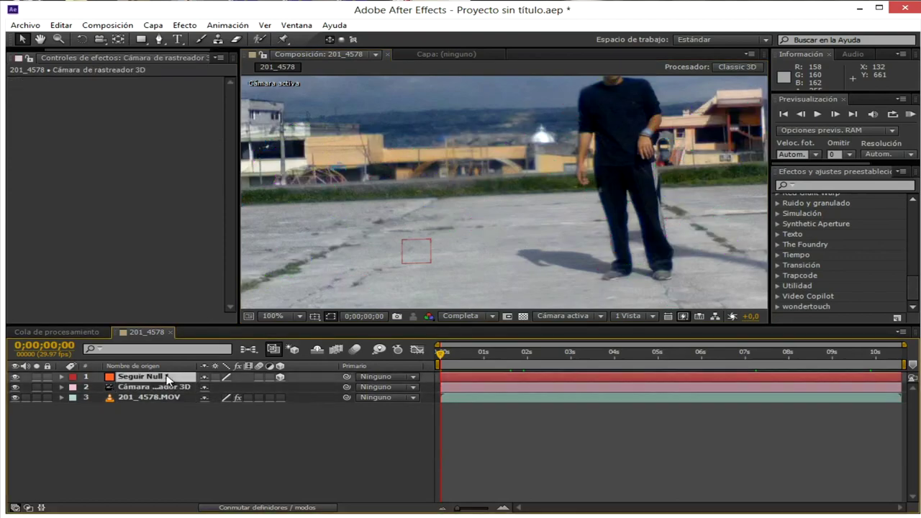
pyautogui.scroll(-2, 529, 211)
pyautogui.moveTo(446, 356)
pyautogui.mouseDown()
pyautogui.moveTo(474, 357)
pyautogui.moveTo(438, 358)
pyautogui.mouseUp()
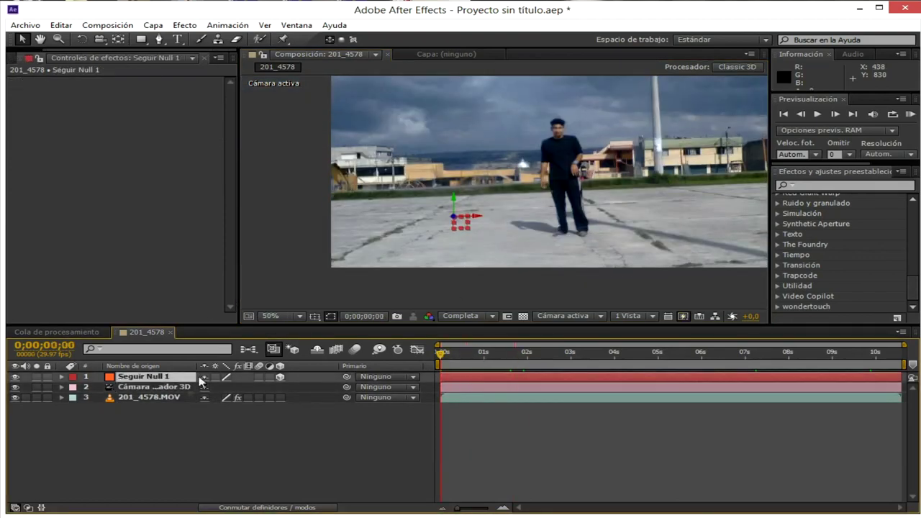
pyautogui.click(154, 399)
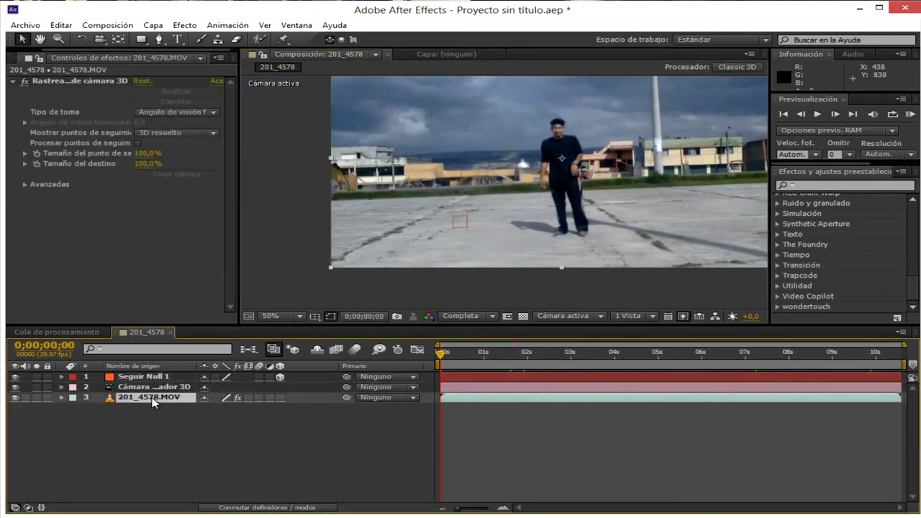
pyautogui.click(85, 84)
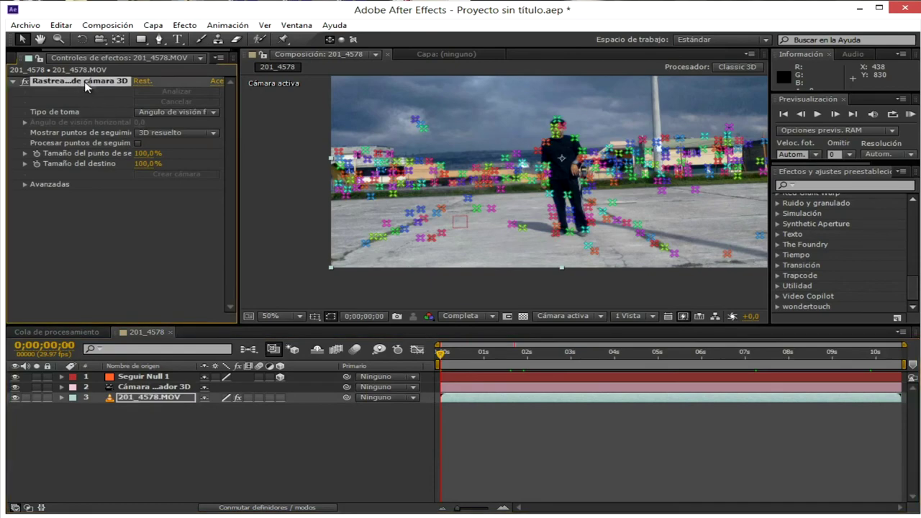
pyautogui.scroll(4, 597, 265)
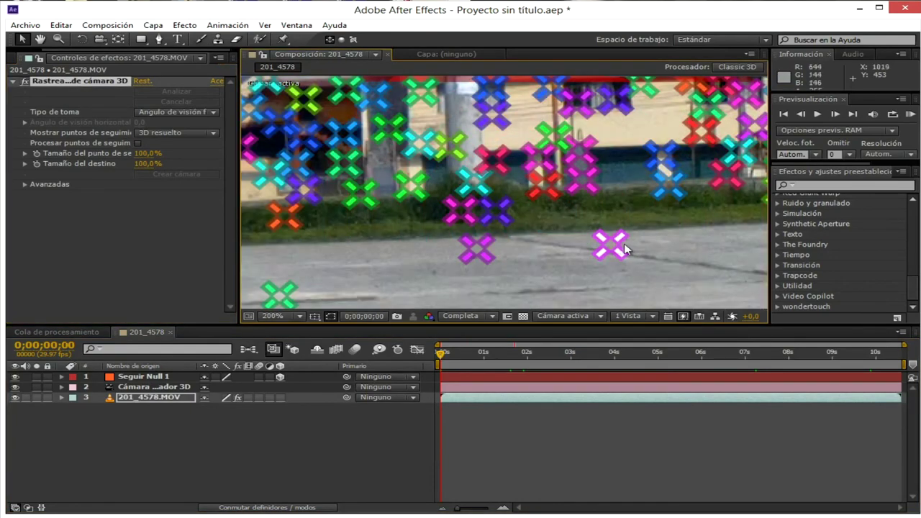
pyautogui.rightClick(610, 249)
pyautogui.click(640, 283)
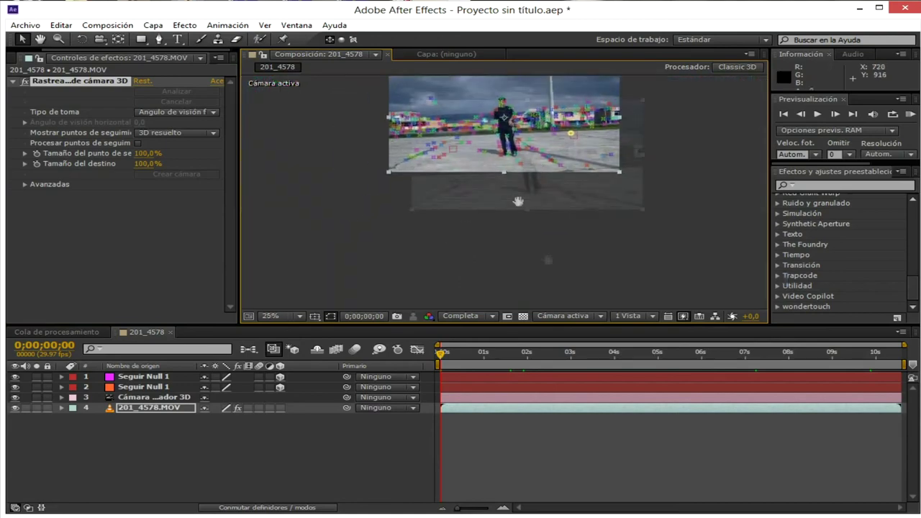
# Create four more nulls from individual tracking points spread across the concrete on both sides of the man
pyautogui.scroll(-4, 501, 201)
pyautogui.rightClick(431, 222)
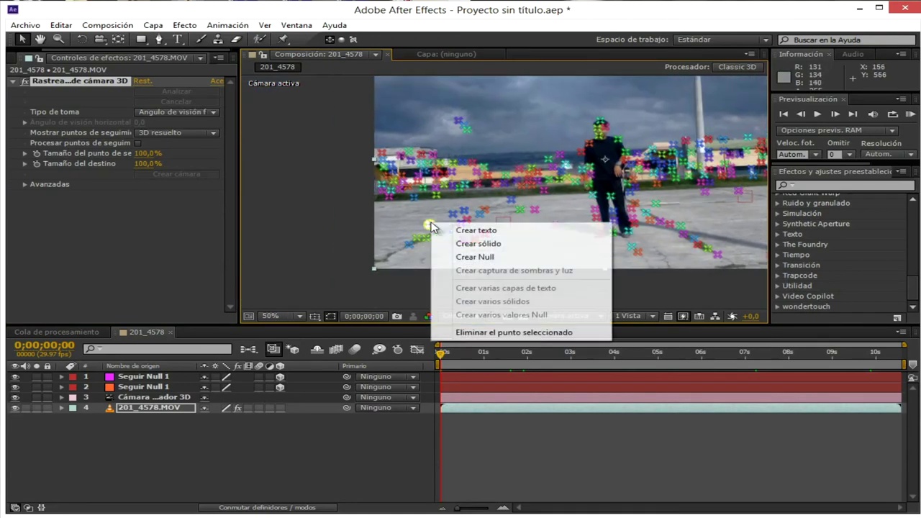
pyautogui.click(494, 257)
pyautogui.rightClick(554, 225)
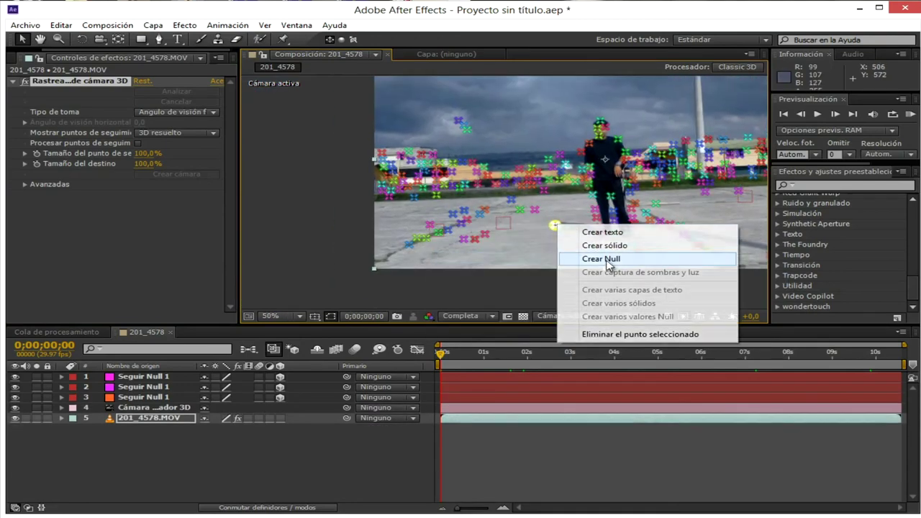
pyautogui.click(610, 259)
pyautogui.rightClick(660, 222)
pyautogui.click(717, 257)
pyautogui.rightClick(720, 258)
pyautogui.click(727, 289)
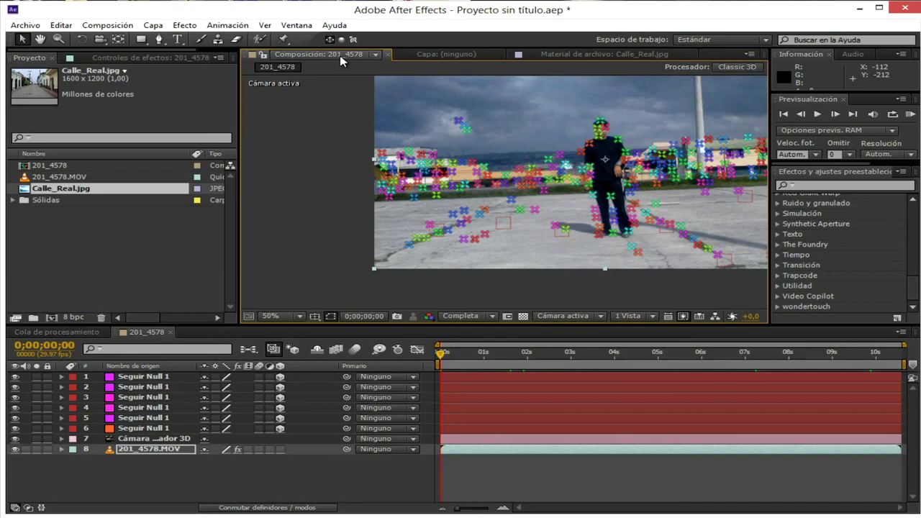
# Add Calle_Real.jpg above the tracking nulls as a 3D layer covering the footage
pyautogui.click(573, 55)
pyautogui.click(317, 54)
pyautogui.moveTo(43, 189); pyautogui.dragTo(235, 378)
pyautogui.scroll(-2, 489, 245)
pyautogui.moveTo(490, 245); pyautogui.dragTo(444, 275)
pyautogui.scroll(1, 443, 277)
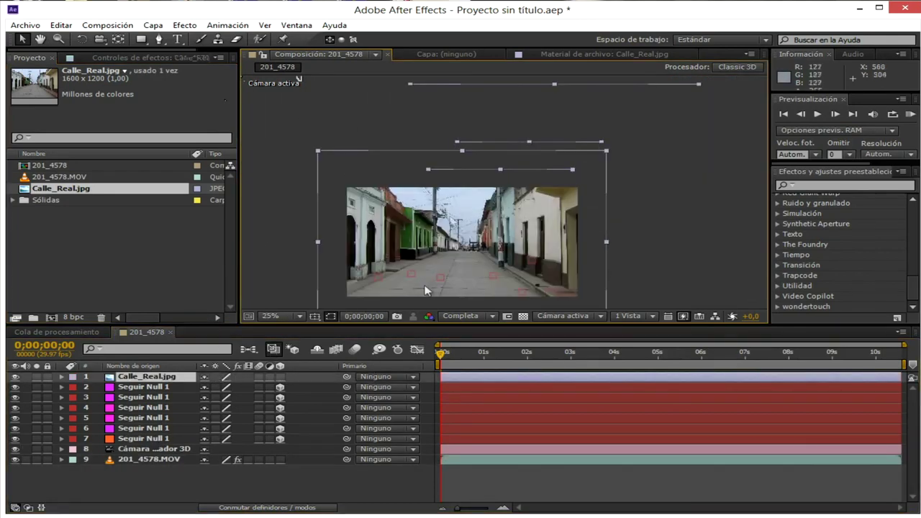
pyautogui.moveTo(421, 243); pyautogui.dragTo(526, 199)
pyautogui.scroll(1, 526, 199)
# Draw a closed Pen mask on the street image around the left row of buildings, following the road edge and extending beyond the frame
pyautogui.press('g')
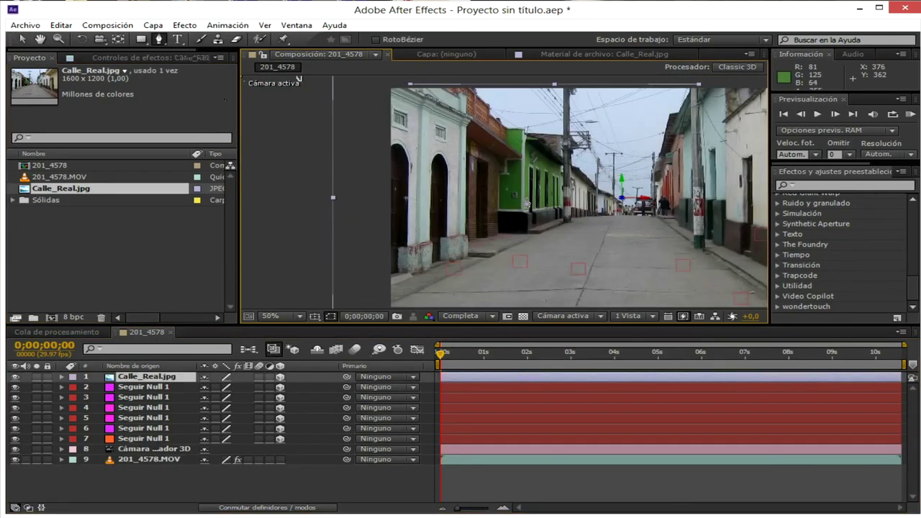
pyautogui.moveTo(460, 275); pyautogui.dragTo(476, 248)
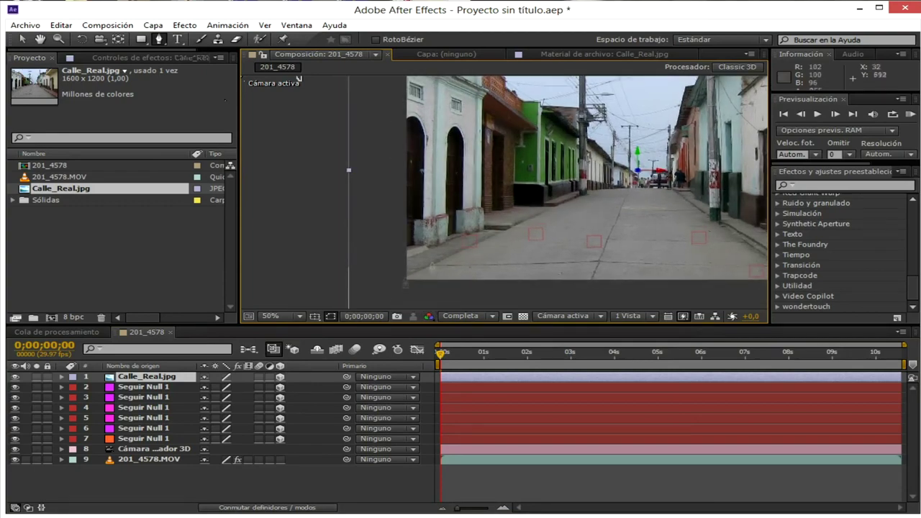
pyautogui.moveTo(410, 281); pyautogui.dragTo(482, 261)
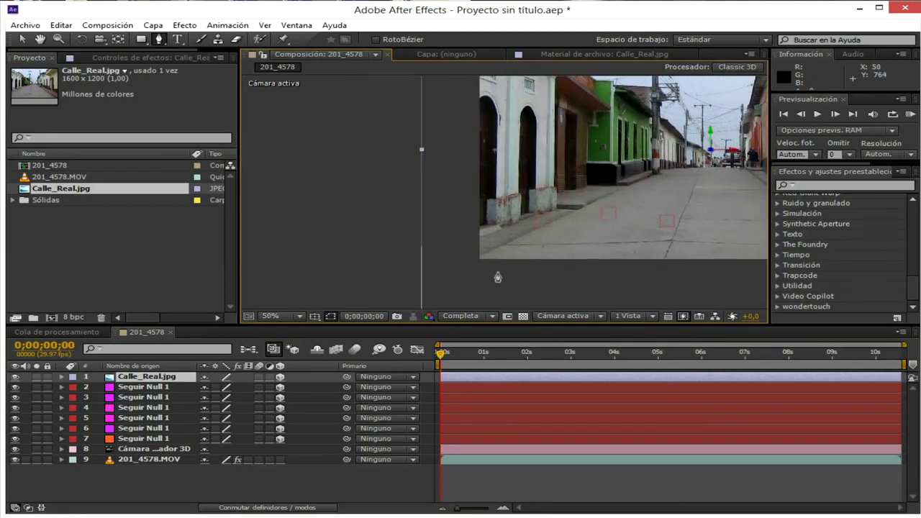
pyautogui.click(497, 273)
pyautogui.scroll(3, 498, 271)
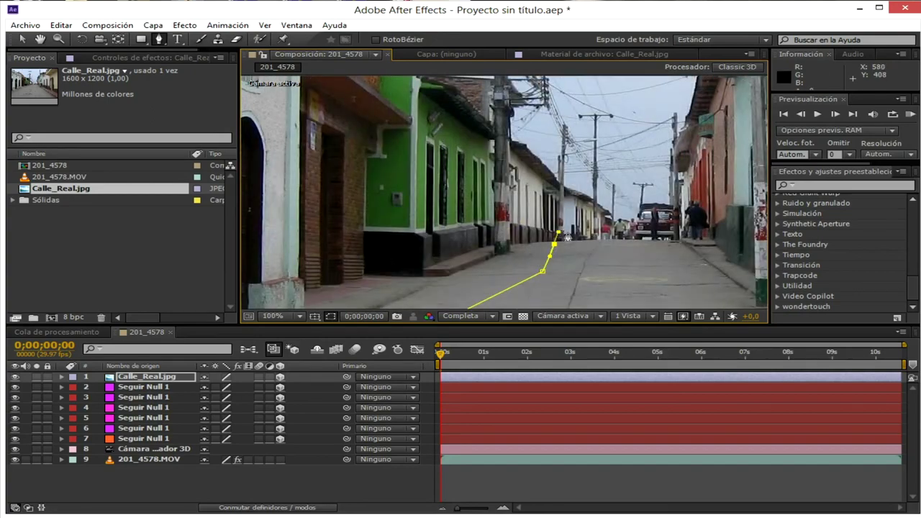
pyautogui.moveTo(569, 121); pyautogui.dragTo(609, 255)
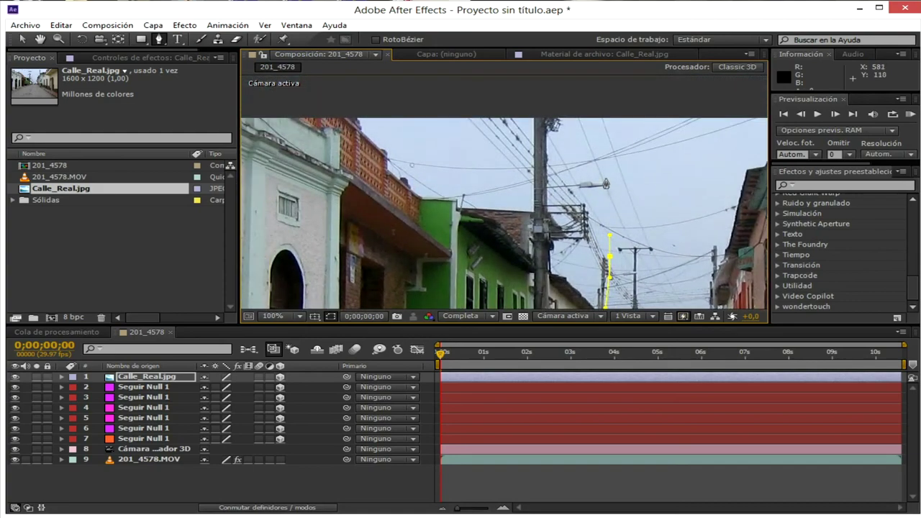
pyautogui.scroll(-3, 614, 99)
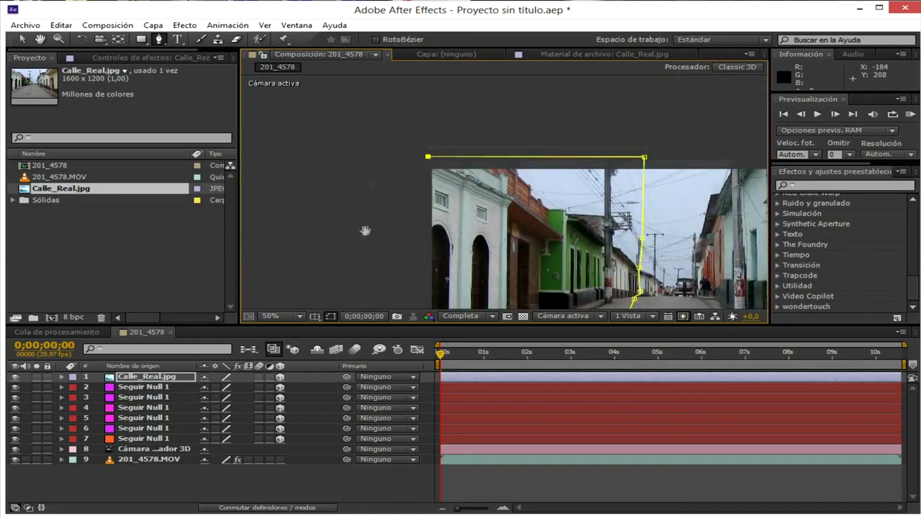
pyautogui.scroll(-3, 365, 234)
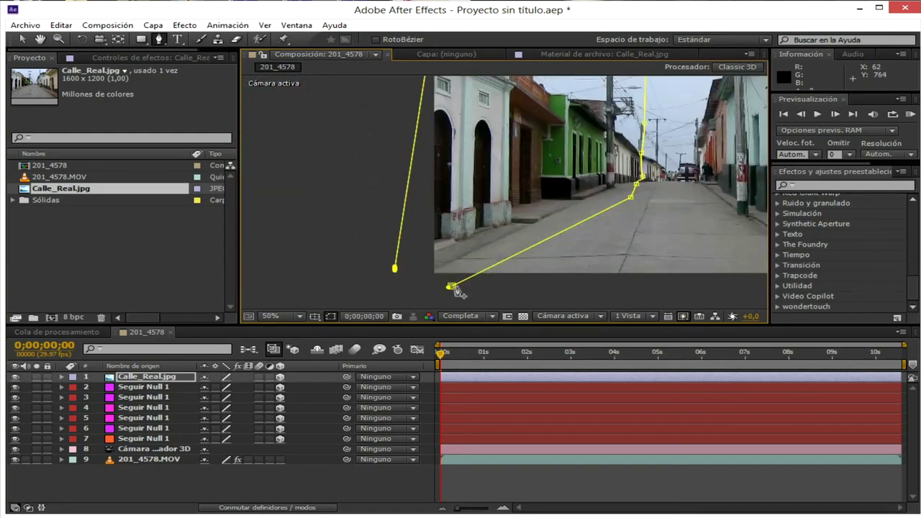
pyautogui.click(452, 287)
# Shift the masked street image slightly left and down, and pull its two upper mask vertices beyond the footage's upper edge
pyautogui.click(21, 38)
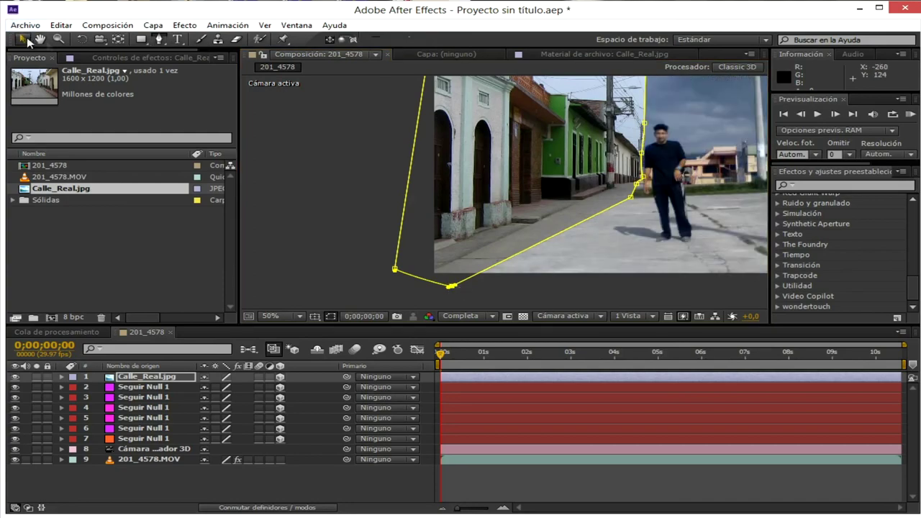
pyautogui.scroll(-2, 503, 195)
pyautogui.moveTo(514, 177); pyautogui.dragTo(497, 185)
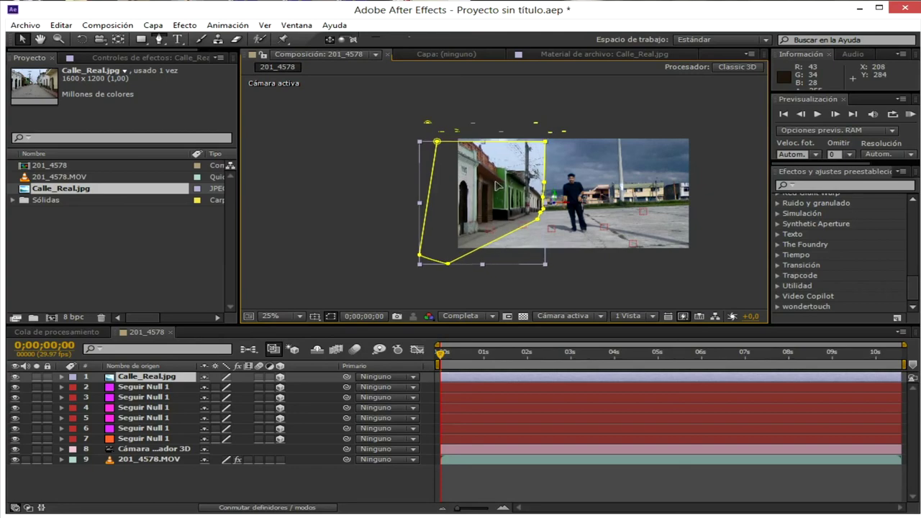
pyautogui.scroll(2, 502, 188)
pyautogui.moveTo(569, 259); pyautogui.dragTo(570, 296)
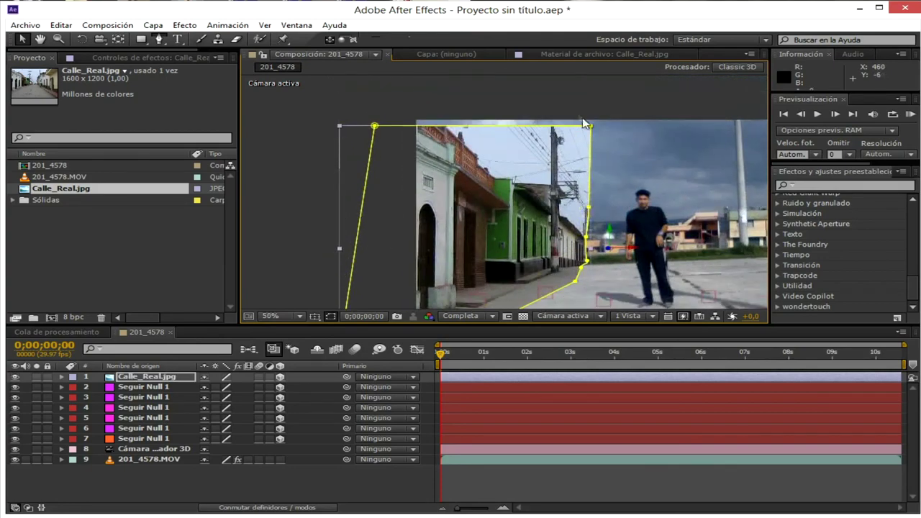
pyautogui.moveTo(589, 126); pyautogui.dragTo(580, 91)
pyautogui.moveTo(374, 125); pyautogui.dragTo(335, 94)
pyautogui.moveTo(396, 143); pyautogui.dragTo(375, 81)
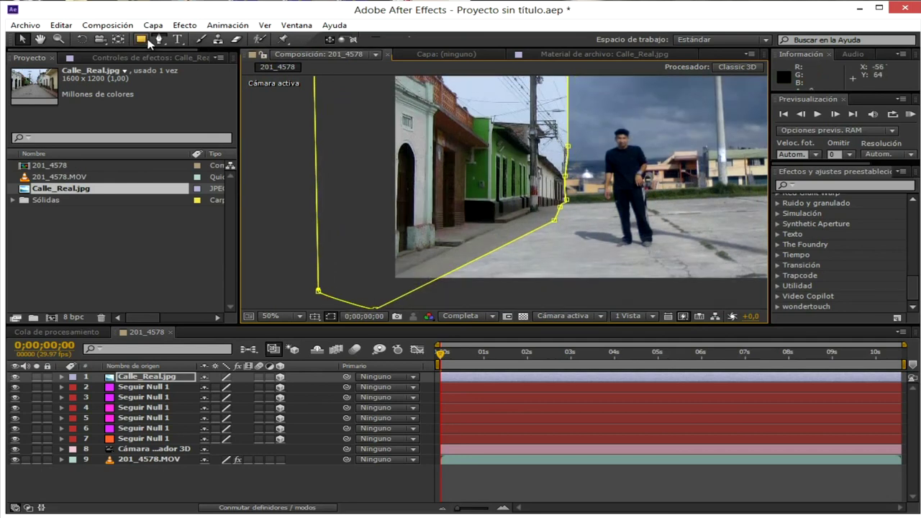
# Feather the street mask outward from its road edge with the Mask Feather tool, softening the transition onto the concrete
pyautogui.click(160, 41)
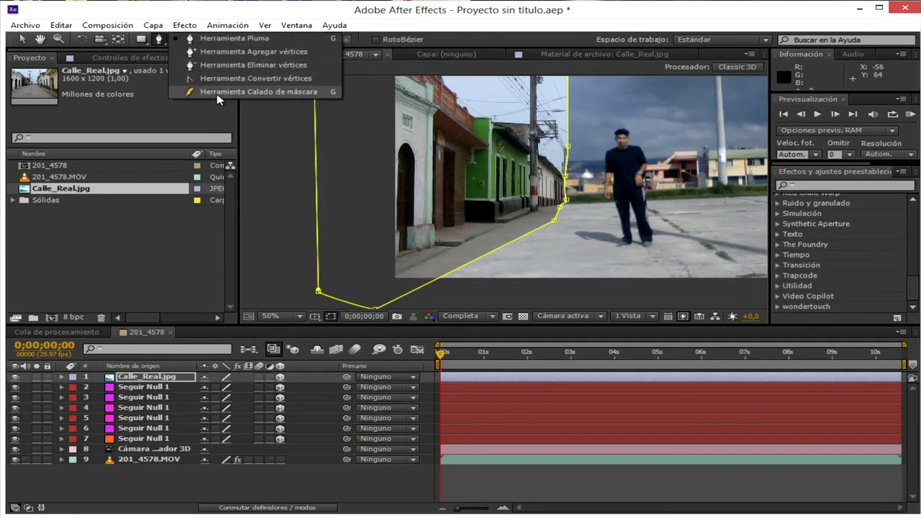
pyautogui.click(257, 93)
pyautogui.moveTo(532, 231); pyautogui.dragTo(534, 249)
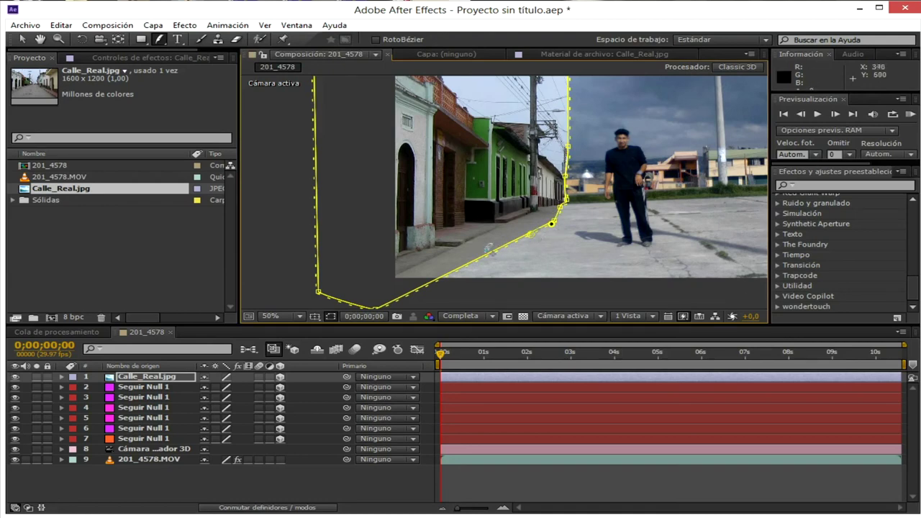
pyautogui.click(22, 40)
pyautogui.moveTo(532, 239); pyautogui.dragTo(570, 261)
pyautogui.moveTo(496, 249); pyautogui.dragTo(564, 195)
pyautogui.scroll(2, 559, 205)
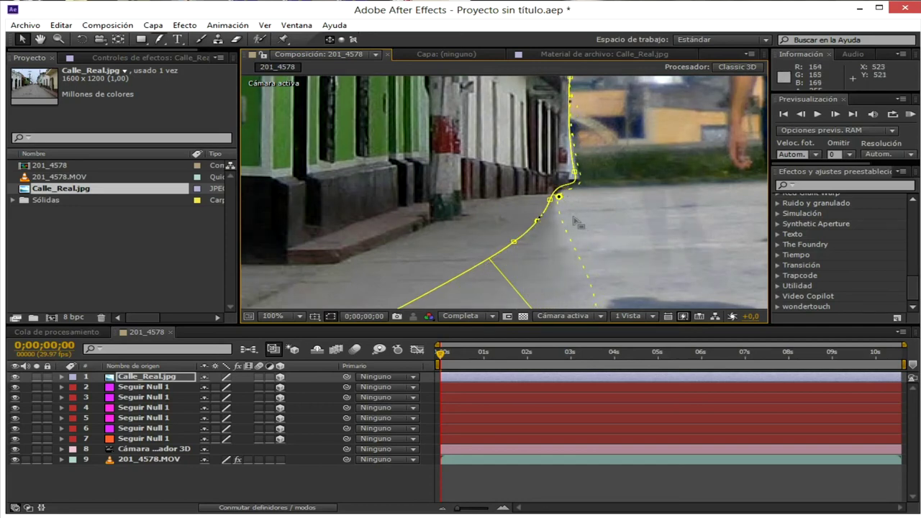
pyautogui.scroll(-6, 579, 223)
pyautogui.click(553, 282)
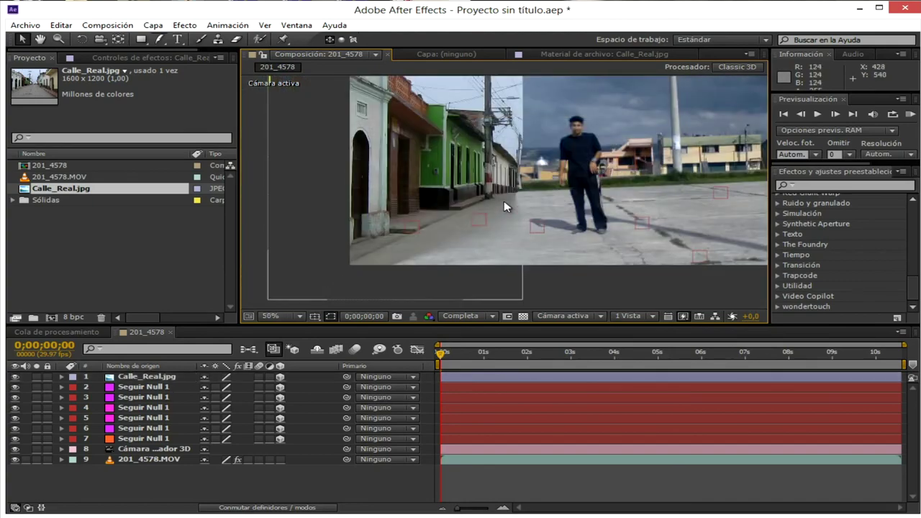
# Add further feather points at the mask's far road corner and lower road edge, extending the soft falloff over the concrete
pyautogui.click(505, 207)
pyautogui.scroll(6, 521, 210)
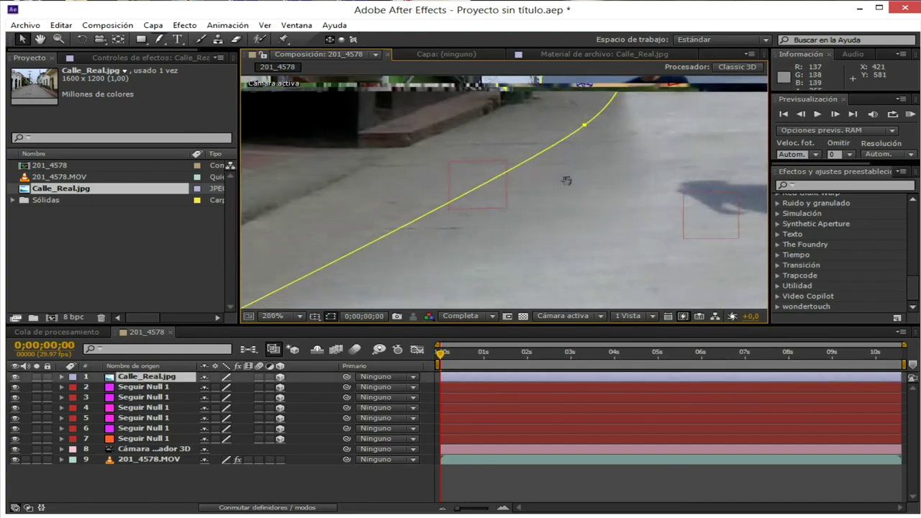
pyautogui.scroll(-6, 522, 210)
pyautogui.click(159, 40)
pyautogui.scroll(4, 504, 187)
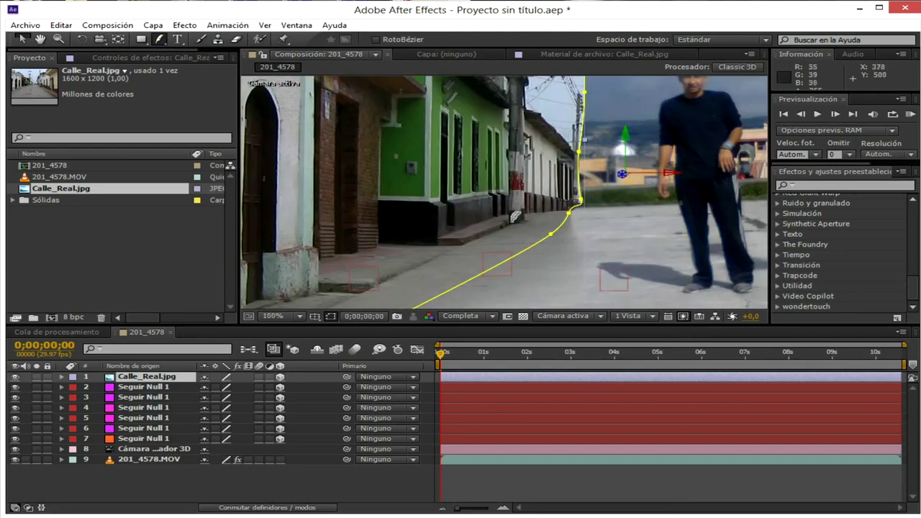
pyautogui.click(559, 224)
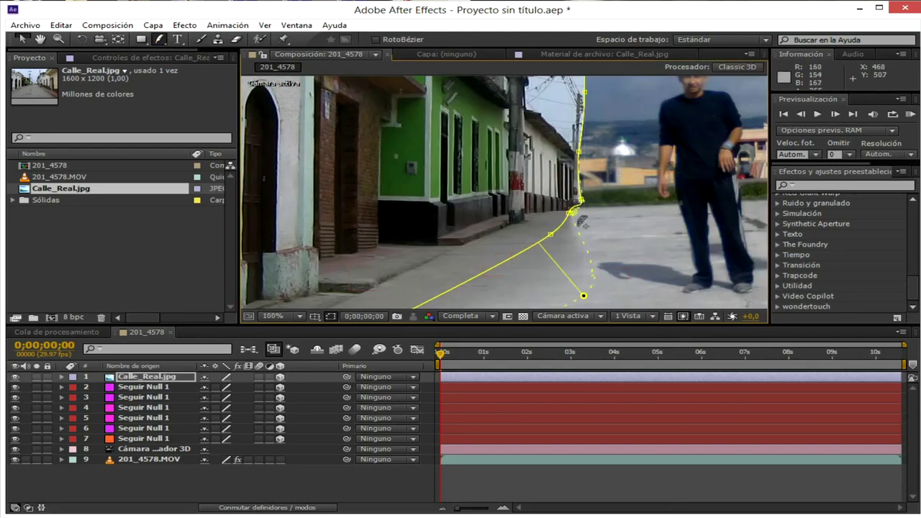
pyautogui.moveTo(575, 225); pyautogui.dragTo(595, 221)
pyautogui.scroll(-2, 499, 239)
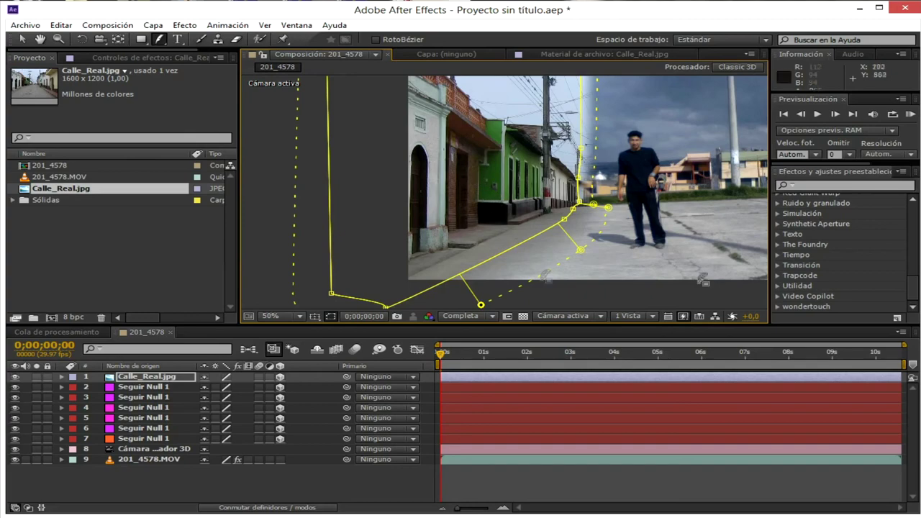
pyautogui.scroll(1, 655, 246)
pyautogui.scroll(-2, 521, 208)
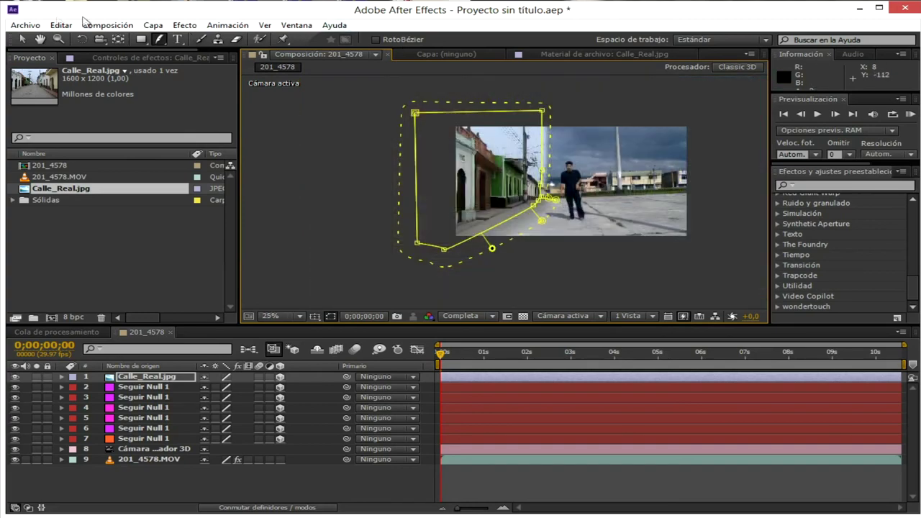
# Apply the Niveles effect to the Calle_Real.jpg layer and set its gamma to 1,14
pyautogui.click(23, 39)
pyautogui.scroll(1, 606, 264)
pyautogui.scroll(-1, 606, 264)
pyautogui.scroll(1, 557, 244)
pyautogui.scroll(-1, 558, 240)
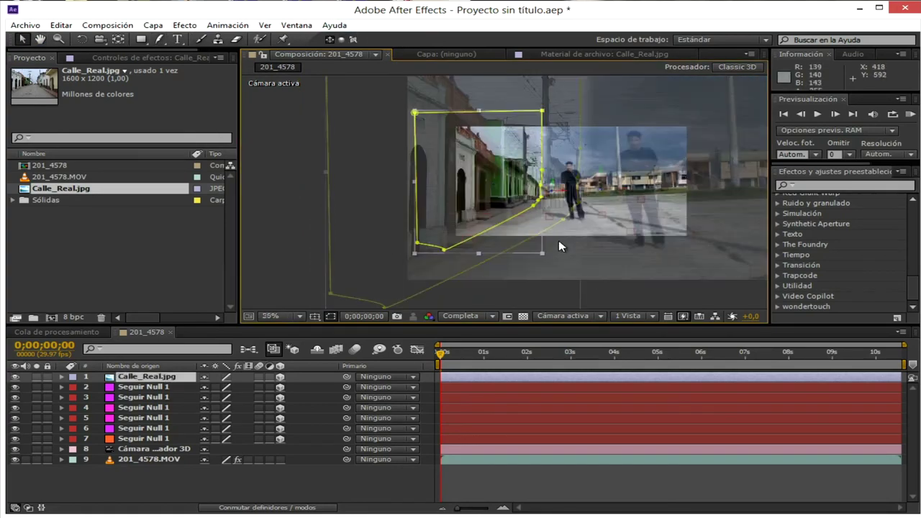
pyautogui.scroll(2, 499, 194)
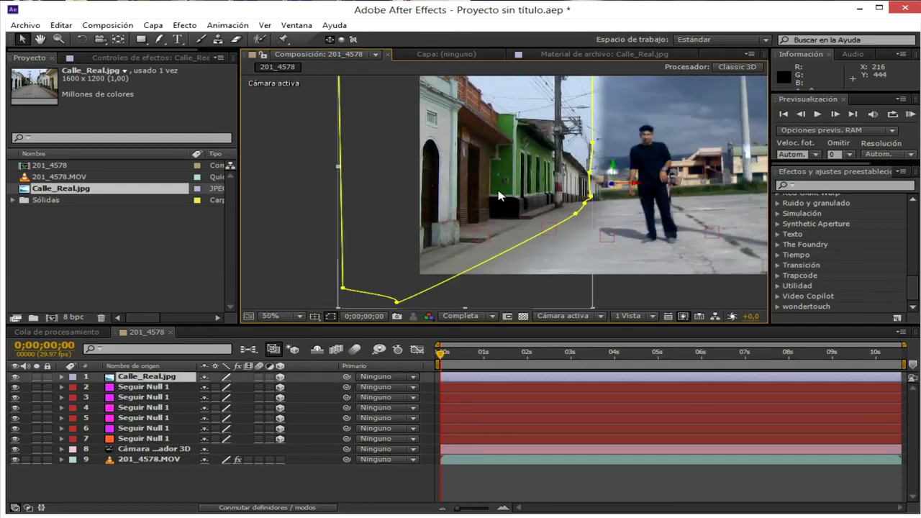
pyautogui.click(153, 29)
pyautogui.moveTo(184, 24)
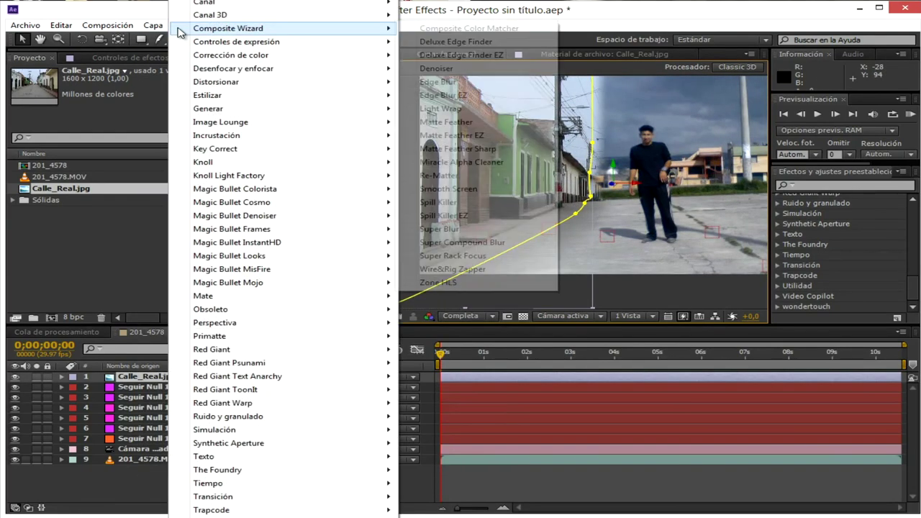
pyautogui.moveTo(267, 57)
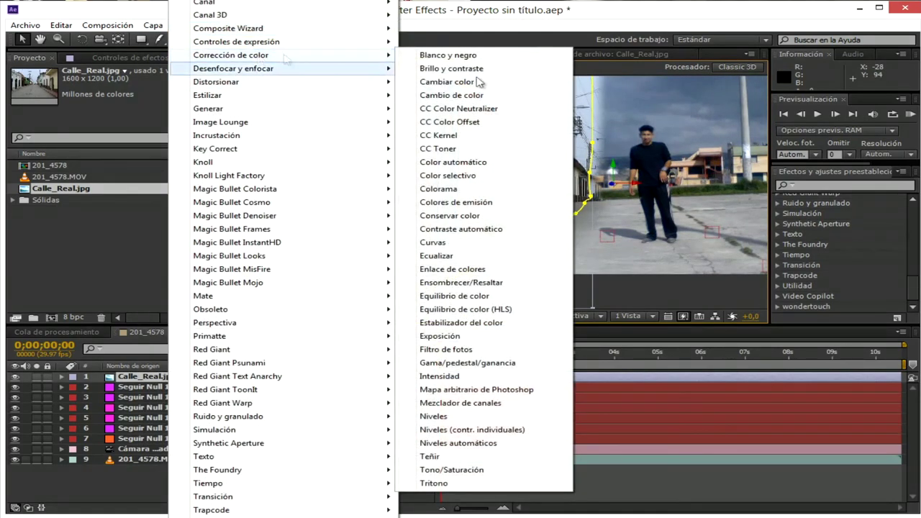
pyautogui.click(467, 416)
pyautogui.moveTo(139, 152)
pyautogui.mouseDown()
pyautogui.moveTo(154, 156)
pyautogui.moveTo(131, 155)
pyautogui.mouseUp()
pyautogui.click(622, 294)
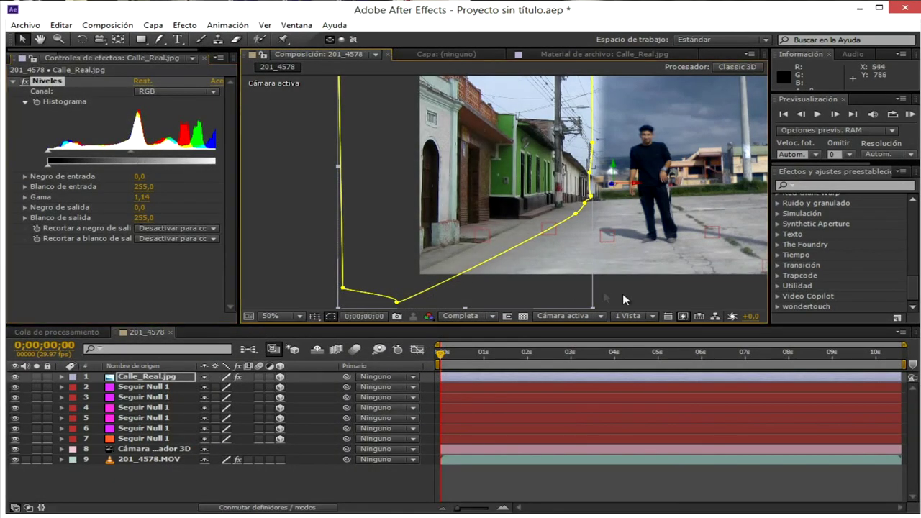
# Set the street image's Niveles input black to 4,0 and its gamma to 1,29
pyautogui.scroll(1, 503, 212)
pyautogui.moveTo(490, 193); pyautogui.dragTo(454, 266)
pyautogui.scroll(-2, 454, 267)
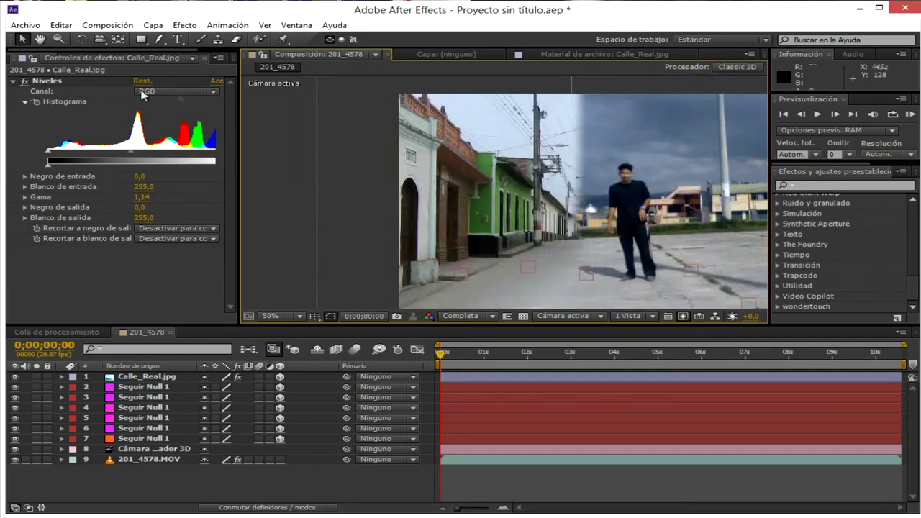
pyautogui.moveTo(50, 157); pyautogui.dragTo(45, 157)
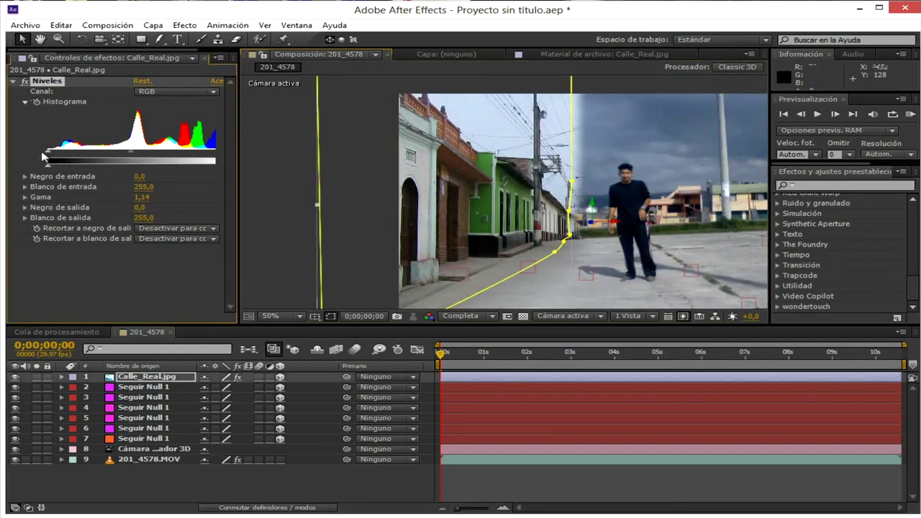
pyautogui.moveTo(130, 160)
pyautogui.mouseDown()
pyautogui.moveTo(151, 158)
pyautogui.moveTo(128, 159)
pyautogui.mouseUp()
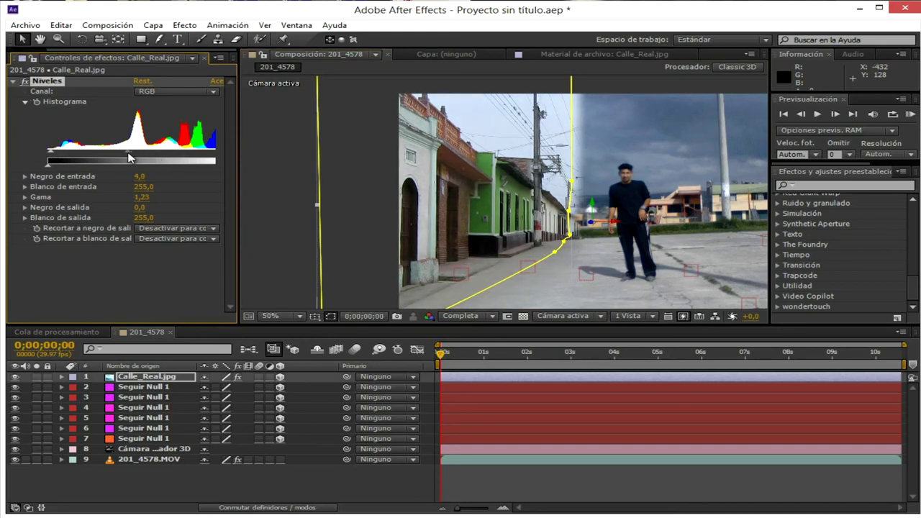
pyautogui.scroll(-1, 566, 165)
pyautogui.click(599, 100)
pyautogui.scroll(1, 576, 179)
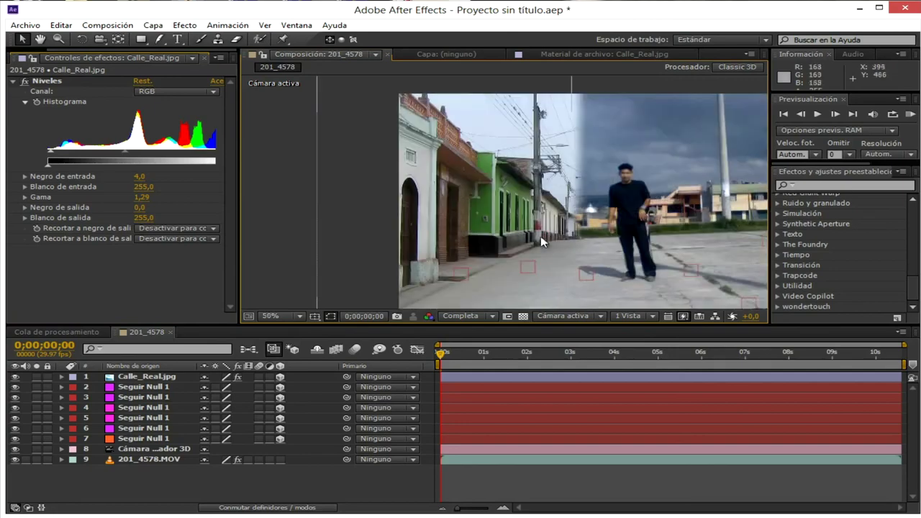
# Add two Pen vertices along the upper edge of the street mask, above the footage
pyautogui.moveTo(535, 268); pyautogui.dragTo(550, 194)
pyautogui.scroll(2, 550, 192)
pyautogui.scroll(-3, 562, 182)
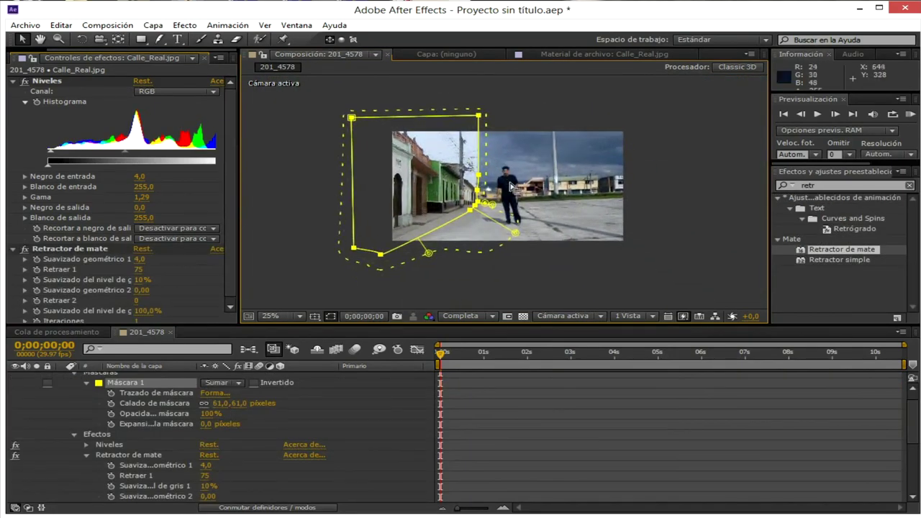
pyautogui.scroll(3, 510, 186)
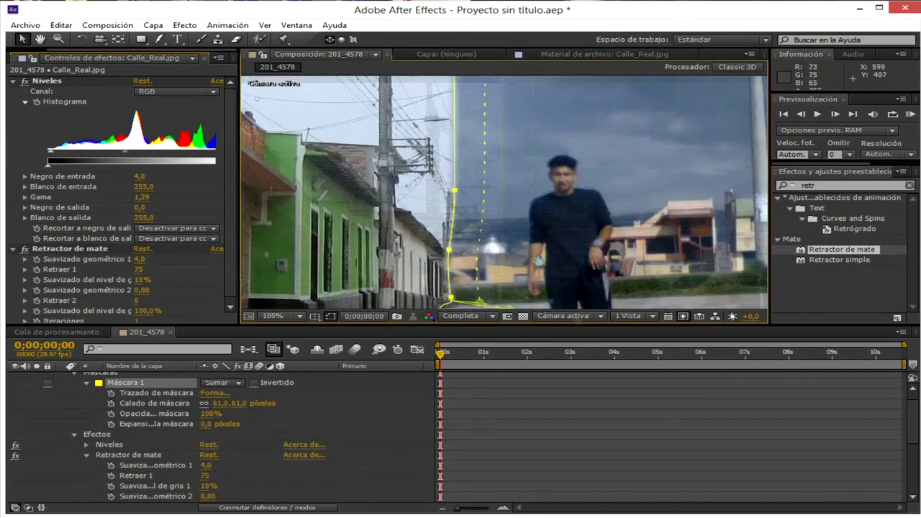
pyautogui.scroll(-2, 580, 234)
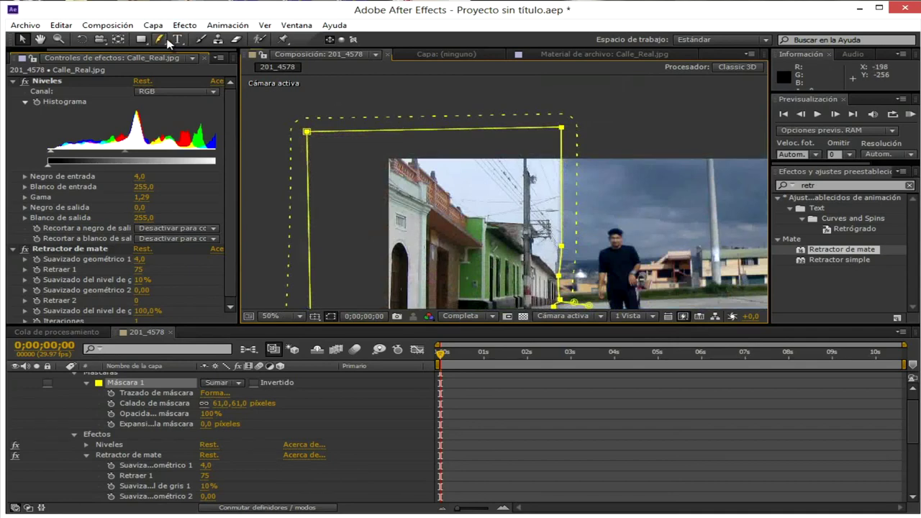
pyautogui.moveTo(160, 40); pyautogui.dragTo(199, 52)
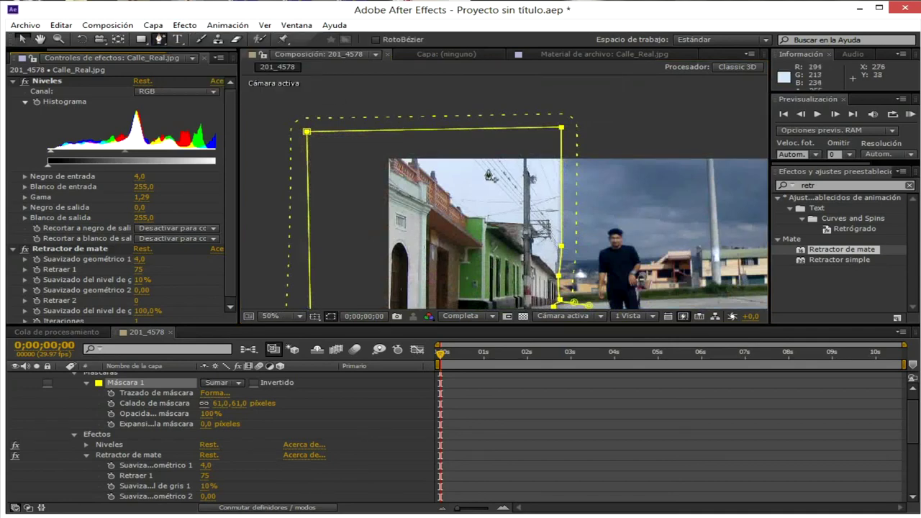
pyautogui.click(414, 130)
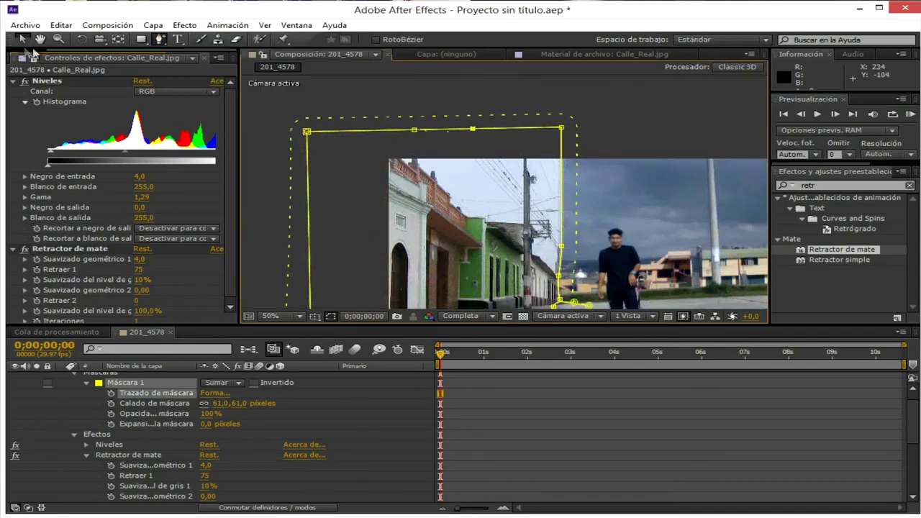
pyautogui.click(21, 39)
# Try to pull the mask's new upper vertex down toward the rooflines, and undo the change
pyautogui.moveTo(414, 131); pyautogui.dragTo(456, 223)
pyautogui.press('super')
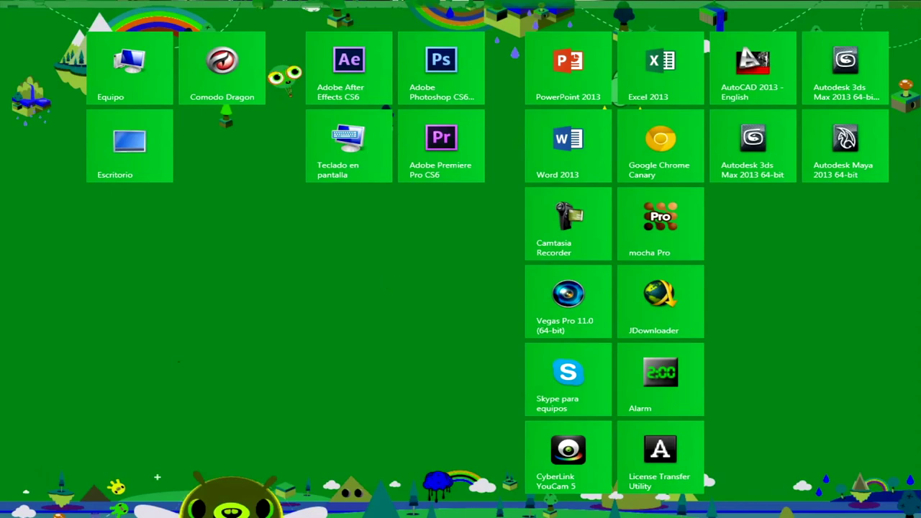
pyautogui.press('super')
pyautogui.hotkey('ctrl', 'z')
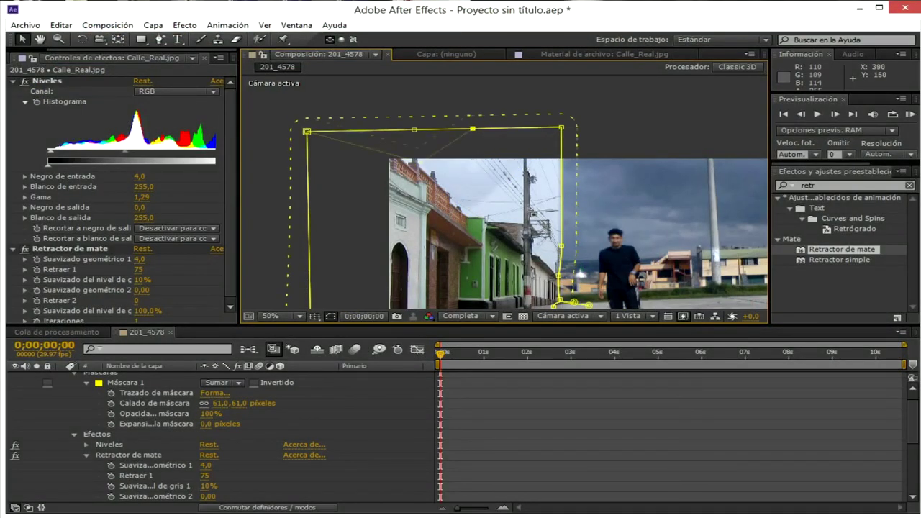
pyautogui.scroll(-1, 454, 159)
pyautogui.scroll(4, 460, 162)
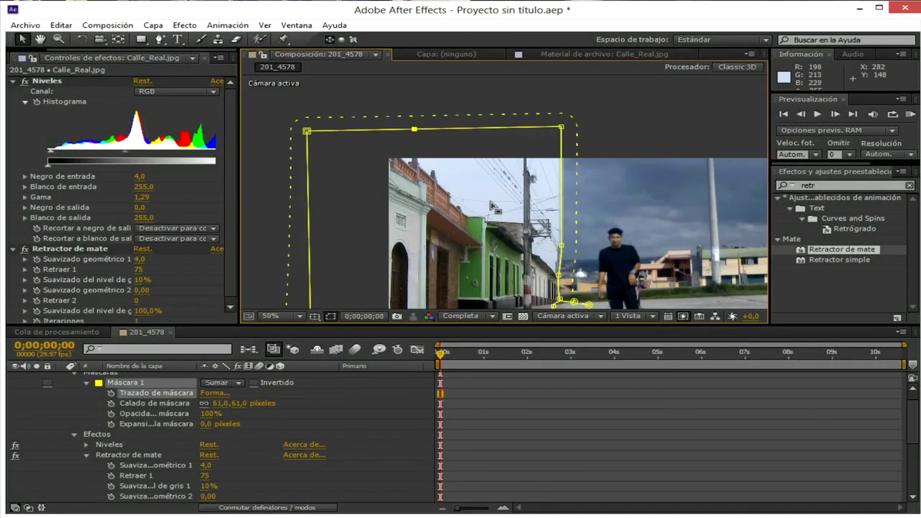
pyautogui.scroll(-2, 515, 178)
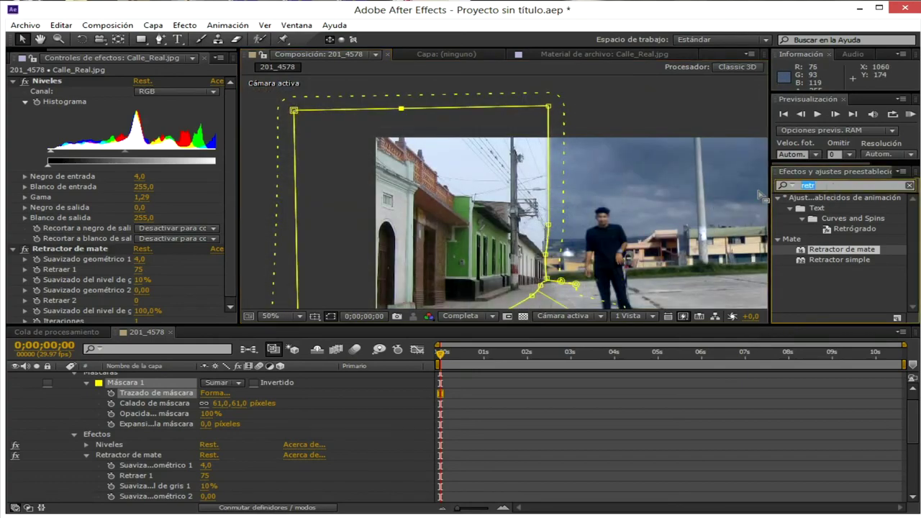
# Apply Primatte Keyer to the street image and sample the pale sky above the buildings as the background to remove
pyautogui.write('key')
pyautogui.moveTo(834, 229); pyautogui.dragTo(479, 183)
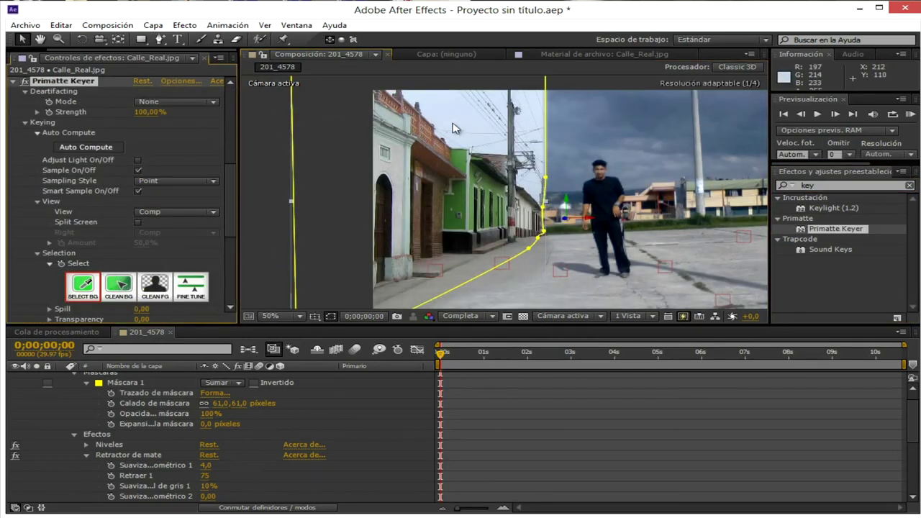
pyautogui.moveTo(453, 128); pyautogui.dragTo(474, 130)
# Restore the keyed buildings and road by sampling them with Primatte Keyer's Clean FG
pyautogui.click(154, 285)
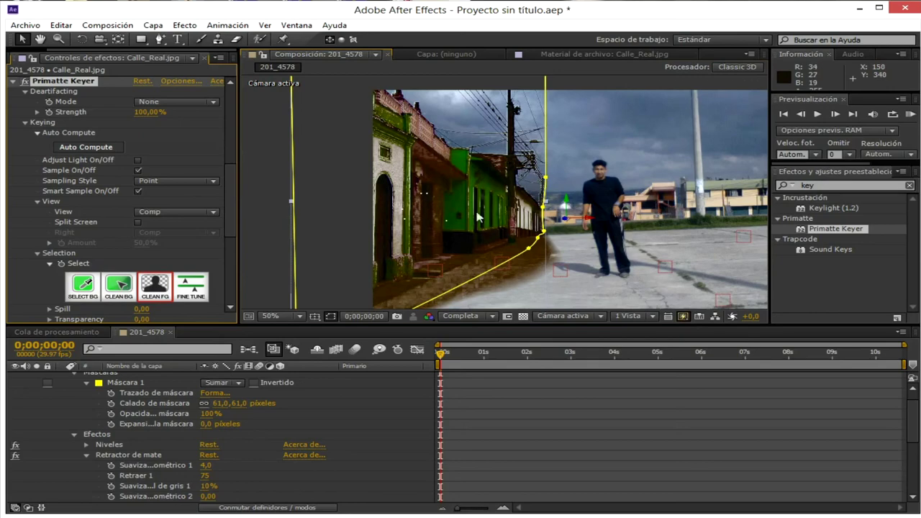
pyautogui.moveTo(416, 267); pyautogui.dragTo(480, 244)
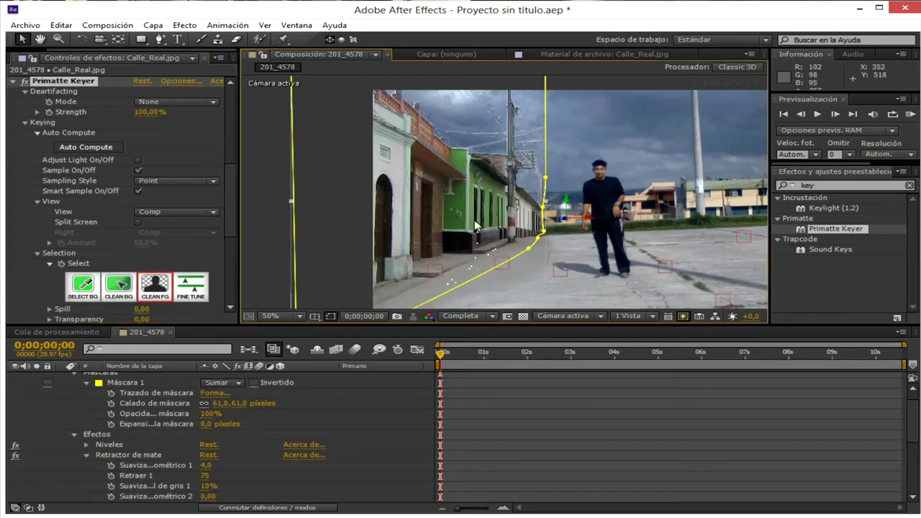
pyautogui.scroll(1, 474, 251)
pyautogui.moveTo(459, 174); pyautogui.dragTo(495, 195)
pyautogui.scroll(-1, 498, 186)
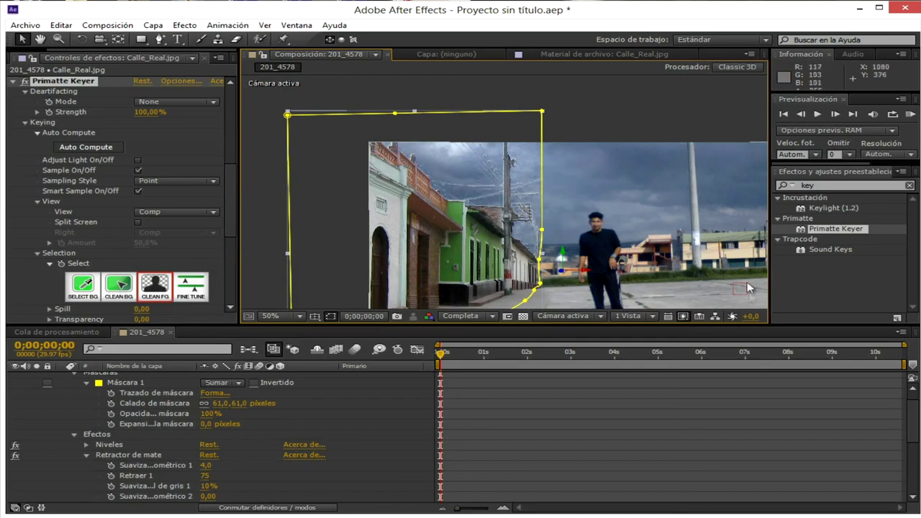
# Apply a second Retractor de mate effect to the street image after Primatte Keyer
pyautogui.click(825, 186)
pyautogui.write('rert')
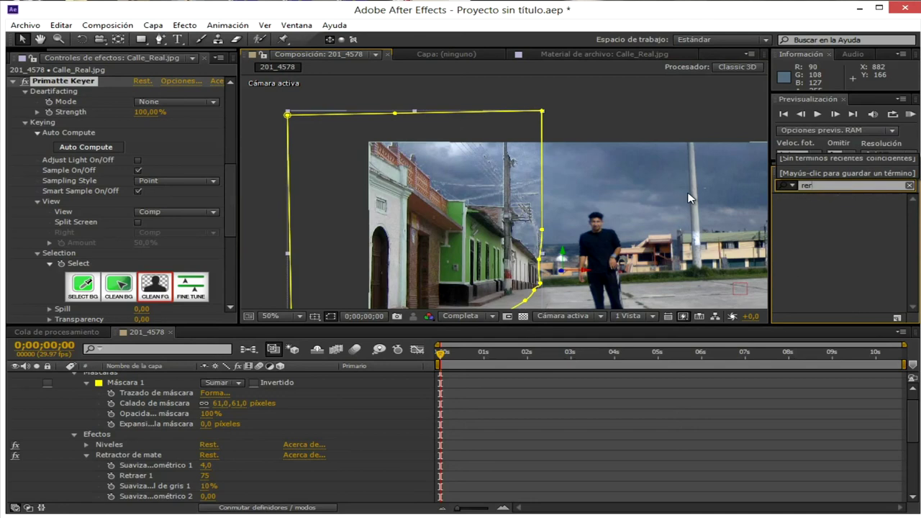
pyautogui.press('BackSpace')
pyautogui.write('tr')
pyautogui.moveTo(822, 255); pyautogui.dragTo(446, 190)
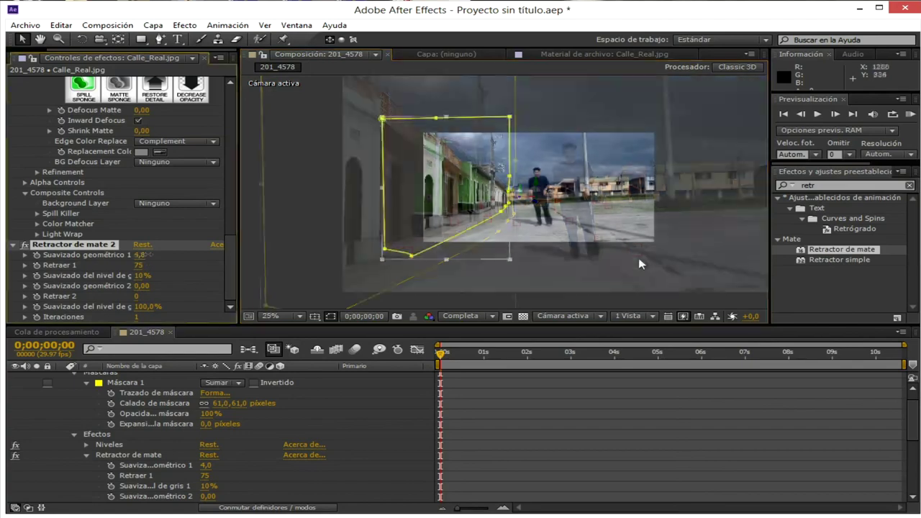
# Apply a Curvas effect to the street image and raise the middle of the RGB curve to brighten the midtones
pyautogui.scroll(1, 480, 139)
pyautogui.moveTo(479, 137); pyautogui.dragTo(533, 246)
pyautogui.moveTo(577, 226); pyautogui.dragTo(502, 165)
pyautogui.scroll(-2, 588, 148)
pyautogui.moveTo(537, 274); pyautogui.dragTo(516, 246)
pyautogui.scroll(2, 516, 247)
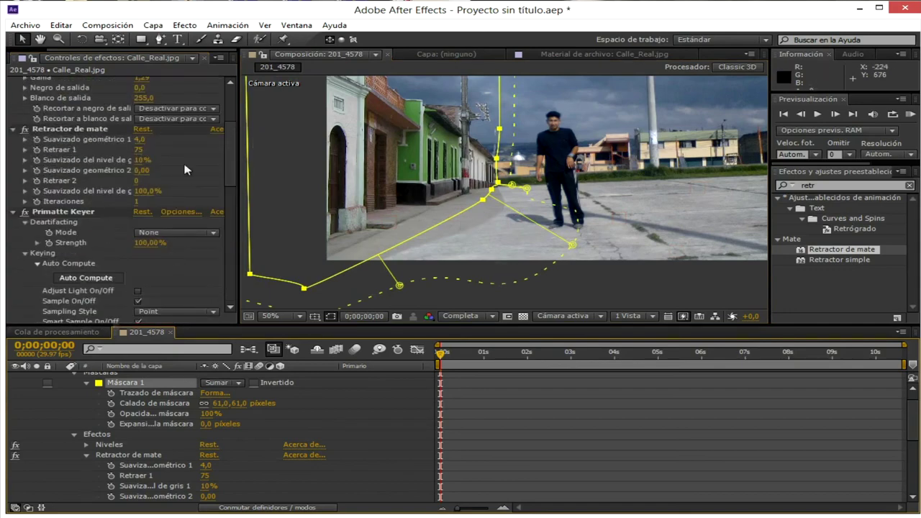
pyautogui.click(150, 27)
pyautogui.moveTo(185, 25)
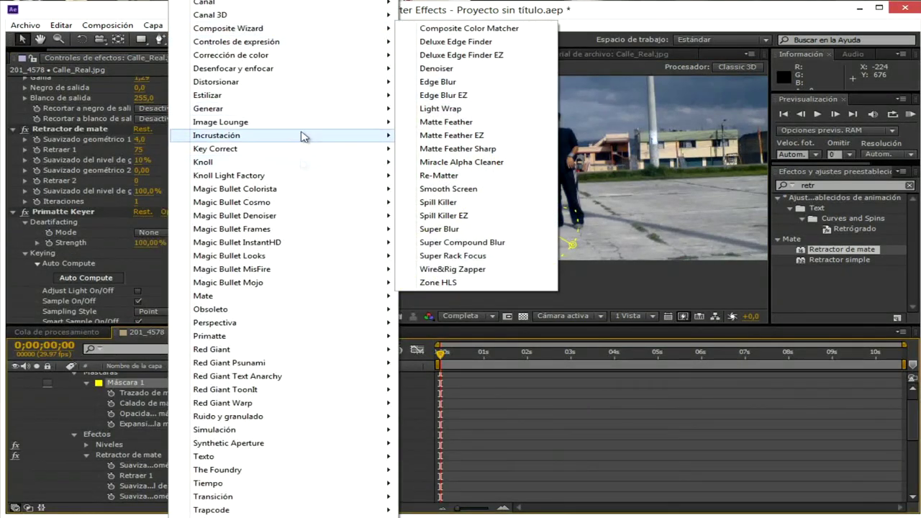
pyautogui.moveTo(307, 59)
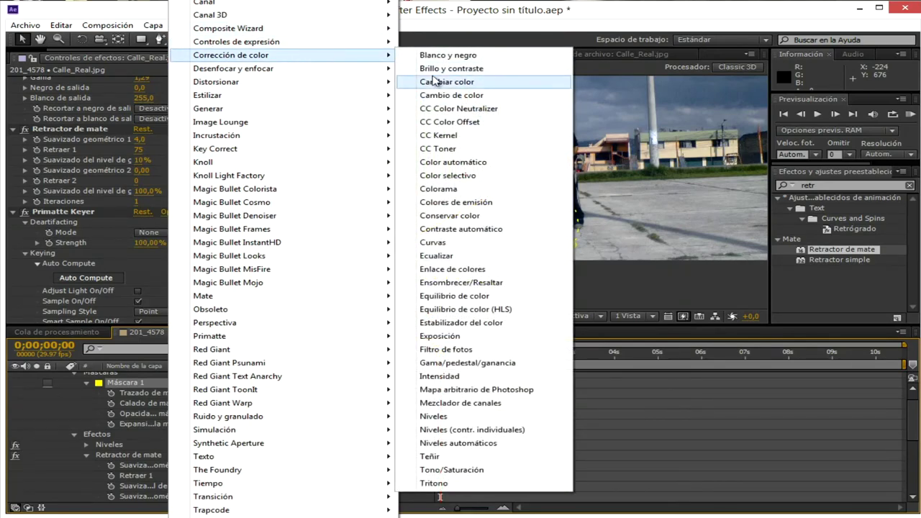
pyautogui.click(445, 242)
pyautogui.press('.')
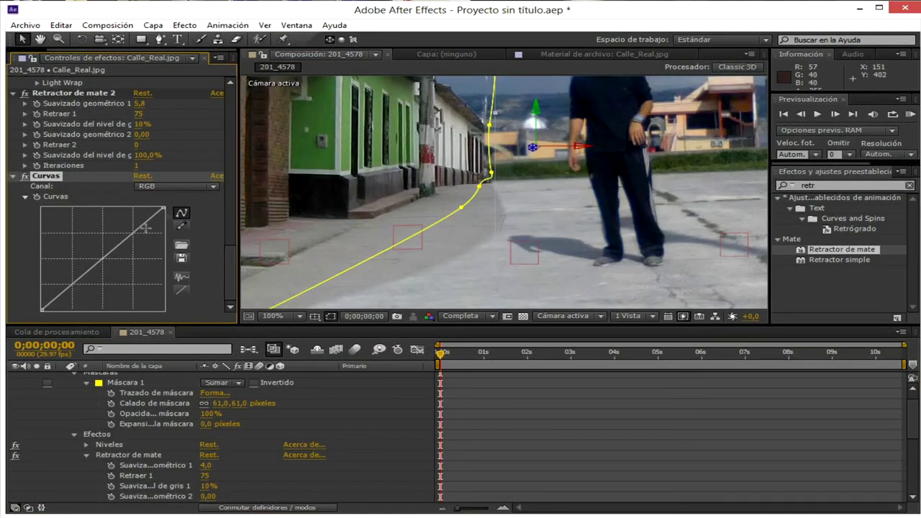
pyautogui.moveTo(108, 256)
pyautogui.mouseDown()
pyautogui.moveTo(94, 247)
pyautogui.moveTo(98, 255)
pyautogui.mouseUp()
pyautogui.press(',')
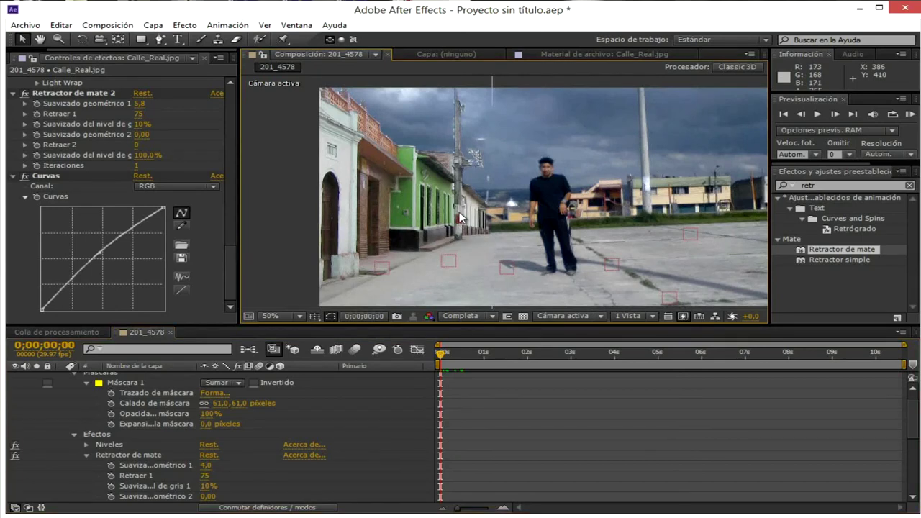
# Play the composition and scrub to 0;00;02;11 to examine how the street buildings blend with the moving footage
pyautogui.press('space')
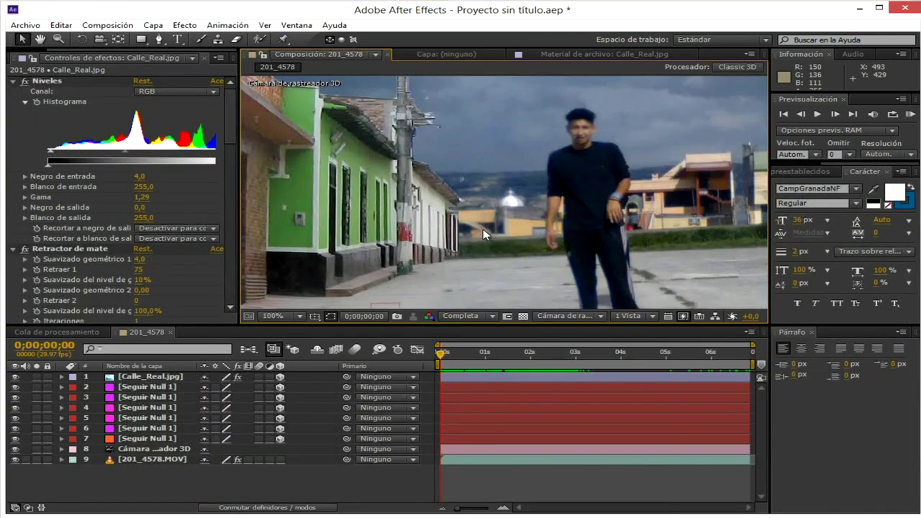
pyautogui.scroll(-1, 483, 229)
pyautogui.scroll(1, 483, 229)
pyautogui.moveTo(447, 354); pyautogui.dragTo(538, 354)
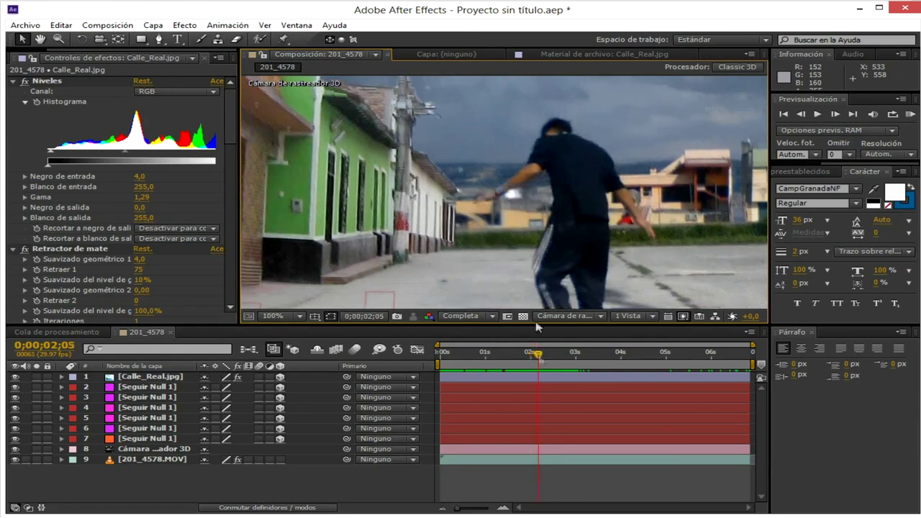
pyautogui.click(545, 355)
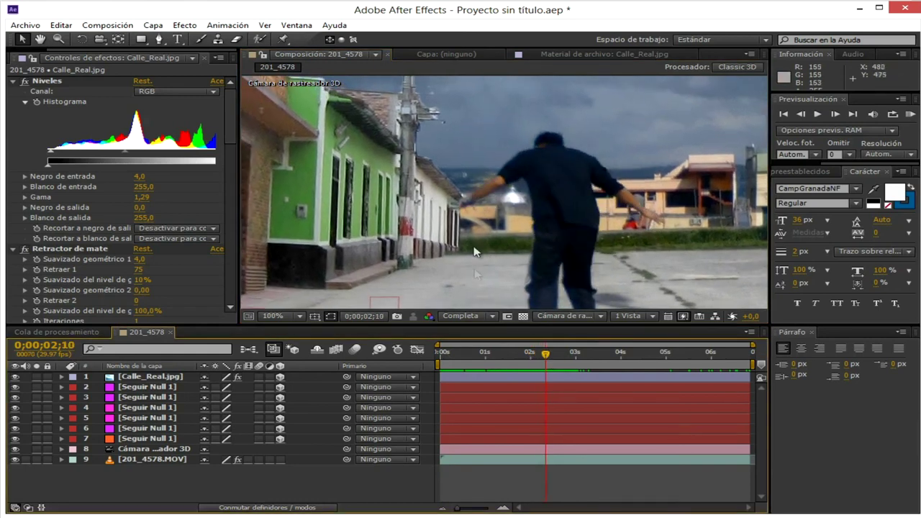
pyautogui.moveTo(553, 360)
pyautogui.mouseDown()
pyautogui.moveTo(562, 364)
pyautogui.moveTo(495, 357)
pyautogui.moveTo(546, 358)
pyautogui.mouseUp()
pyautogui.scroll(-4, 423, 243)
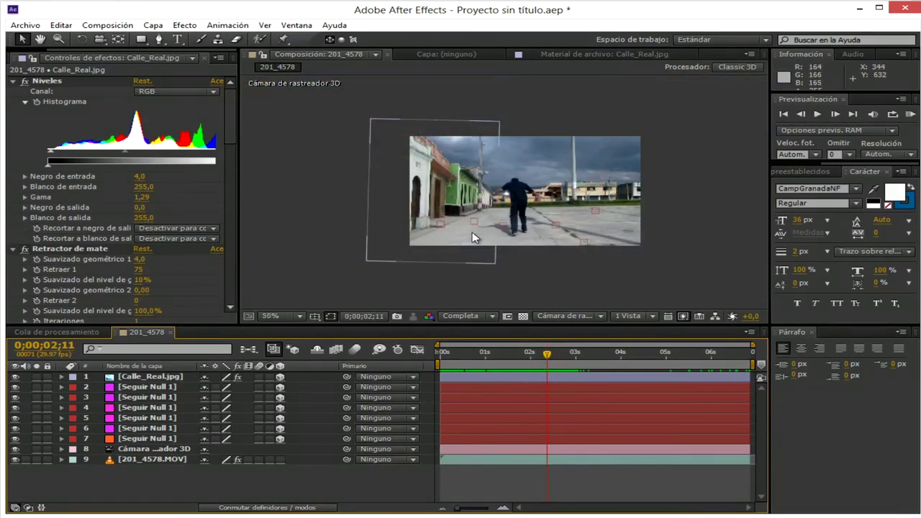
pyautogui.scroll(2, 473, 232)
pyautogui.moveTo(473, 232); pyautogui.dragTo(550, 239)
pyautogui.scroll(-2, 539, 273)
pyautogui.scroll(2, 508, 270)
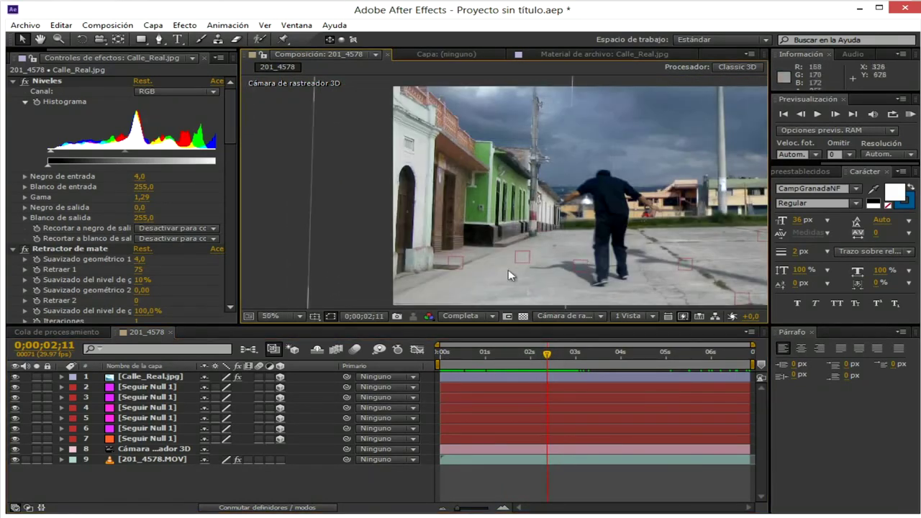
# Stretch the Calle_Real.jpg layer vertically so the buildings stand taller in the scene
pyautogui.click(441, 200)
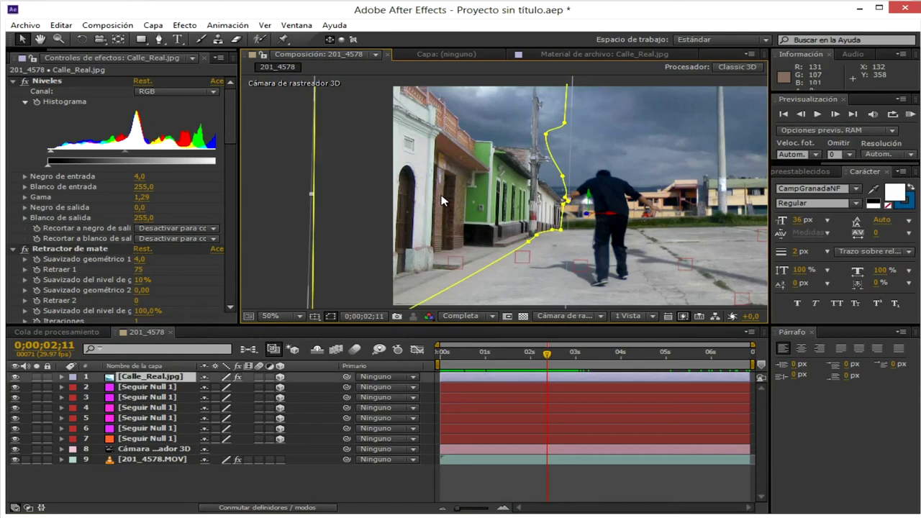
pyautogui.scroll(-1, 497, 212)
pyautogui.scroll(1, 506, 214)
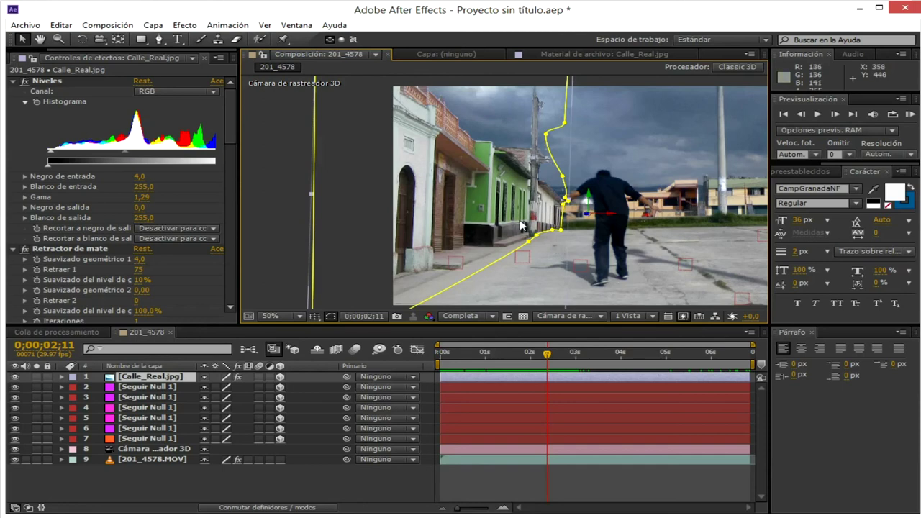
pyautogui.scroll(-2, 510, 215)
pyautogui.moveTo(477, 127)
pyautogui.mouseDown()
pyautogui.moveTo(474, 144)
pyautogui.moveTo(472, 133)
pyautogui.mouseUp()
pyautogui.click(568, 278)
pyautogui.scroll(2, 543, 233)
pyautogui.moveTo(549, 252); pyautogui.dragTo(520, 211)
pyautogui.scroll(-1, 518, 211)
pyautogui.scroll(1, 517, 212)
pyautogui.scroll(-1, 516, 212)
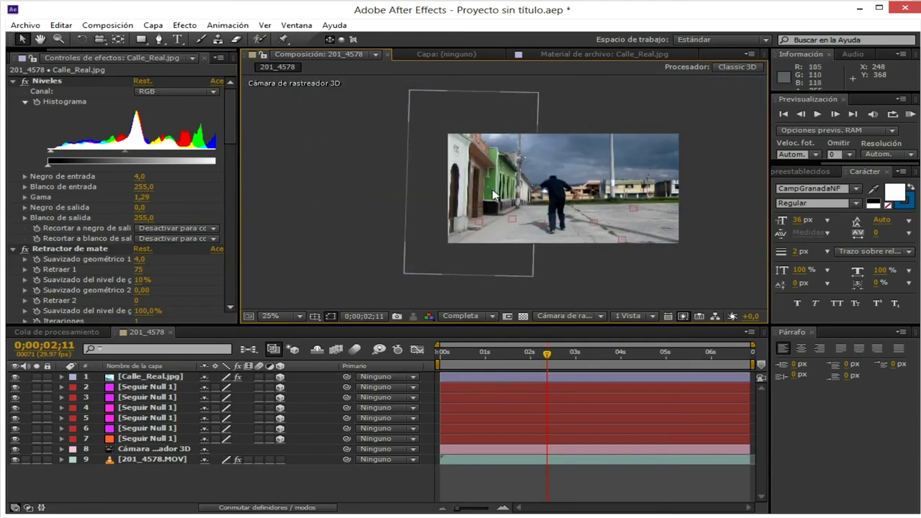
# Rotate the Calle_Real.jpg layer slightly counterclockwise with the Rotation tool, tilting the buildings
pyautogui.click(492, 190)
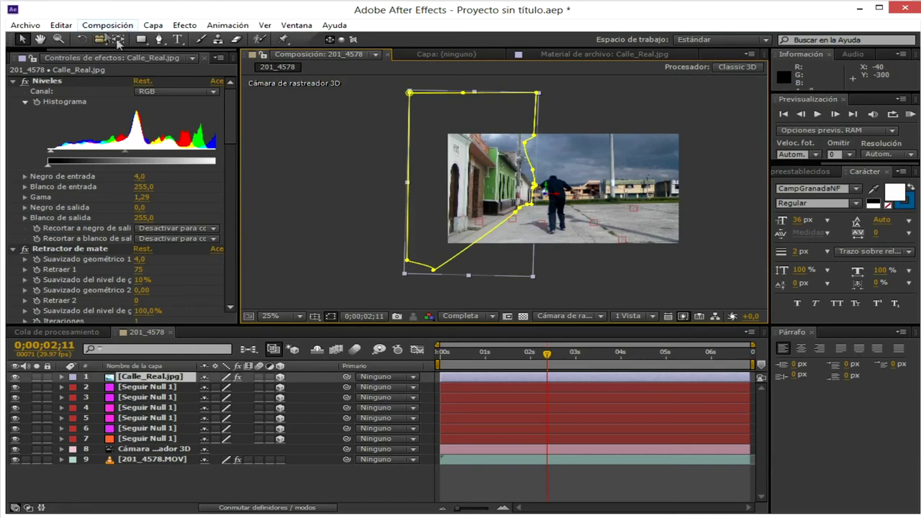
pyautogui.click(82, 38)
pyautogui.scroll(2, 612, 193)
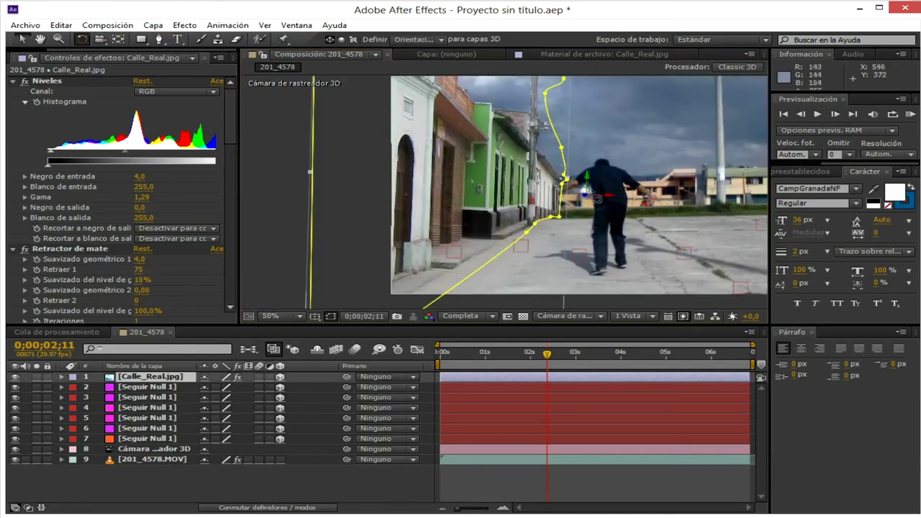
pyautogui.click(588, 200)
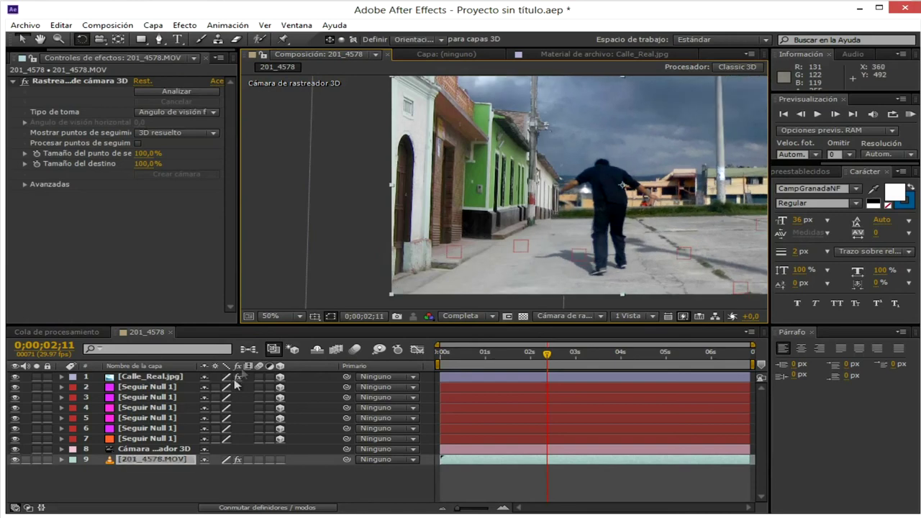
pyautogui.click(155, 379)
pyautogui.moveTo(584, 193); pyautogui.dragTo(579, 191)
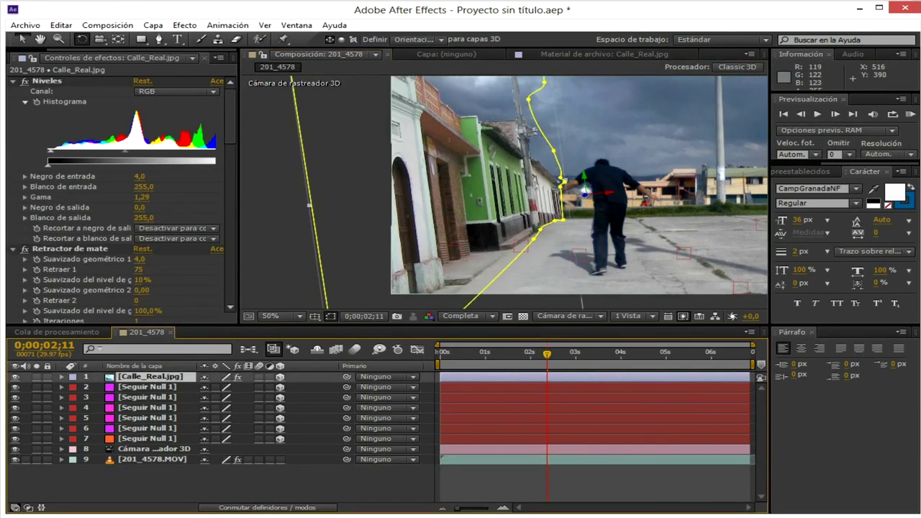
# Extend the top edge of the tilted street image slightly upward with the Selection tool
pyautogui.scroll(-2, 512, 196)
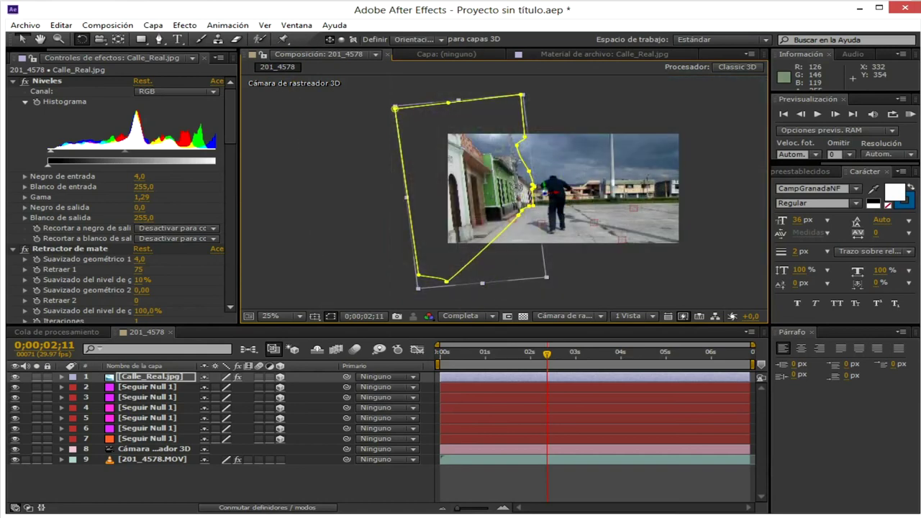
pyautogui.press('v')
pyautogui.click(463, 92)
pyautogui.click(459, 99)
pyautogui.click(462, 94)
pyautogui.click(456, 101)
pyautogui.moveTo(459, 103); pyautogui.dragTo(457, 123)
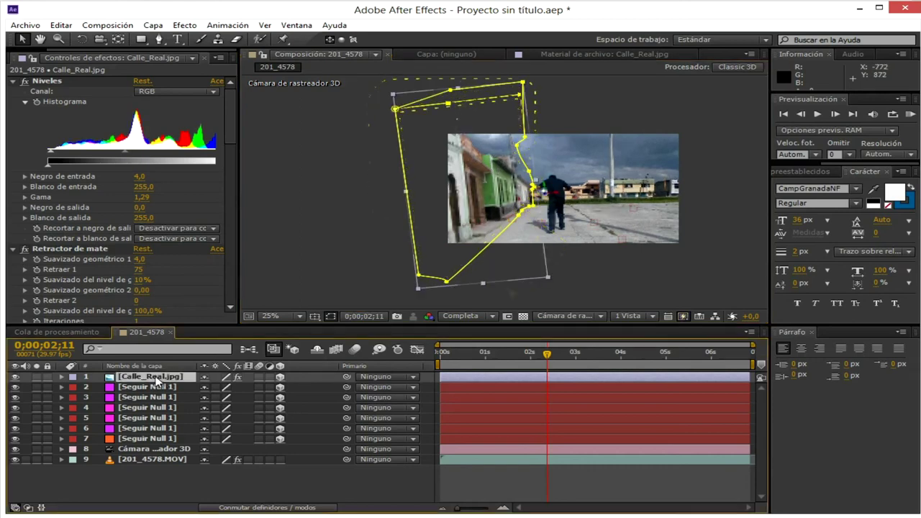
# Scale the street image to 132,0, 170,4, 132,0% and shift it slightly within the frame
pyautogui.press('s')
pyautogui.moveTo(270, 387); pyautogui.dragTo(293, 387)
pyautogui.moveTo(486, 207); pyautogui.dragTo(493, 204)
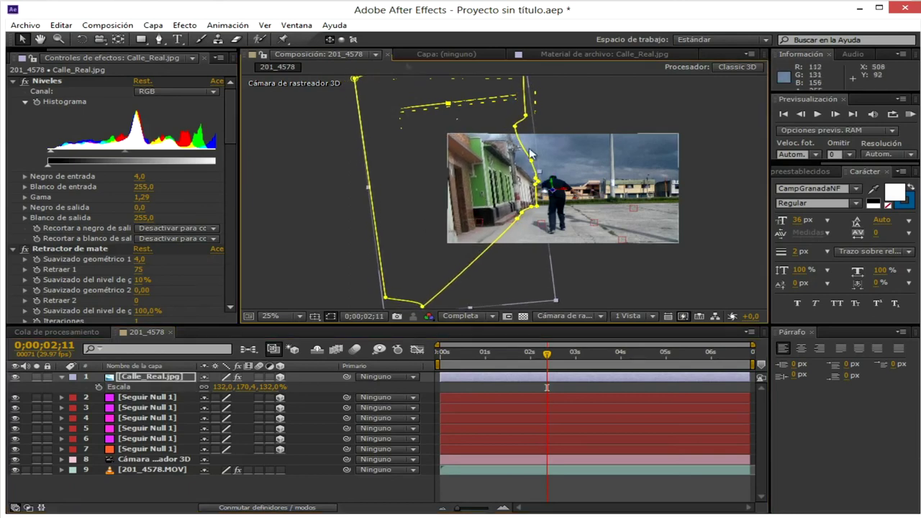
# Rotate the enlarged street image back closer to upright and nudge it slightly outward over the footage
pyautogui.click(83, 39)
pyautogui.moveTo(552, 190); pyautogui.dragTo(562, 195)
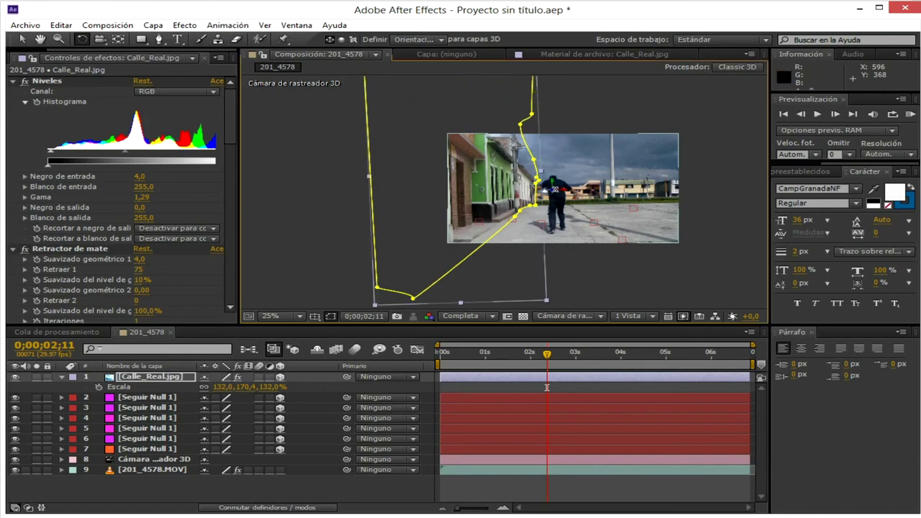
pyautogui.click(24, 40)
pyautogui.click(343, 154)
pyautogui.press('.')
pyautogui.press('.')
pyautogui.moveTo(594, 240); pyautogui.dragTo(577, 243)
pyautogui.moveTo(450, 173); pyautogui.dragTo(442, 175)
pyautogui.click(631, 148)
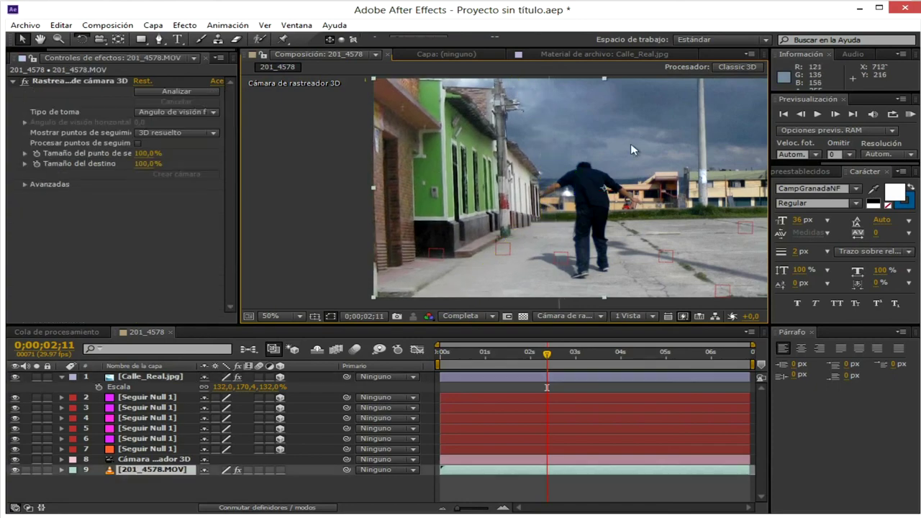
# Scrub to 0;00;02;16 and examine where the man's arm meets the edge of the added buildings
pyautogui.scroll(-2, 631, 149)
pyautogui.moveTo(545, 353)
pyautogui.mouseDown()
pyautogui.moveTo(627, 352)
pyautogui.moveTo(439, 346)
pyautogui.moveTo(555, 358)
pyautogui.mouseUp()
pyautogui.press('.')
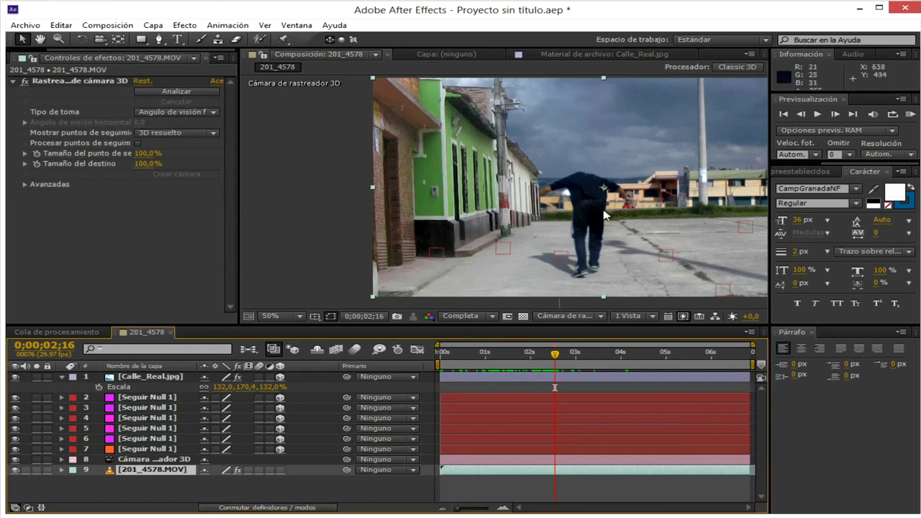
pyautogui.moveTo(608, 215); pyautogui.dragTo(602, 200)
# Duplicate the 201_4578.MOV layer and open the upper copy in its layer view with the Roto Brush tool active
pyautogui.click(165, 470)
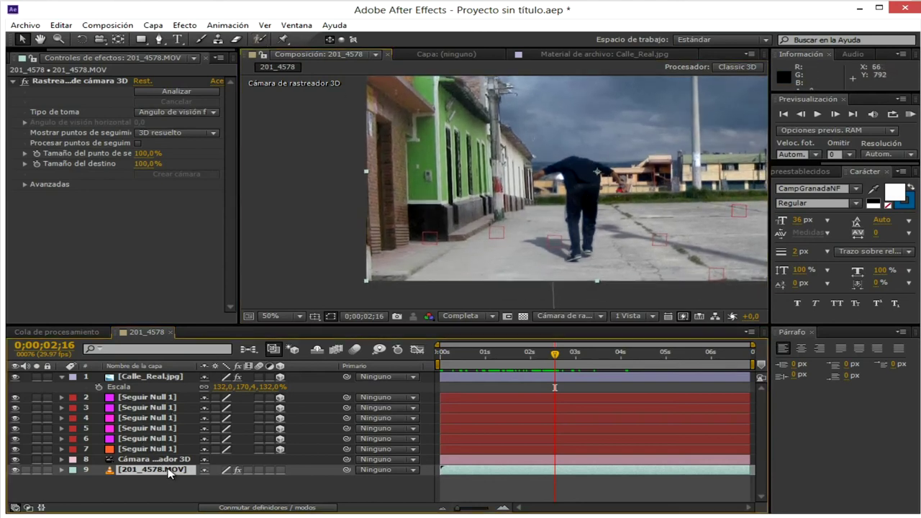
pyautogui.hotkey('ctrl', 'd')
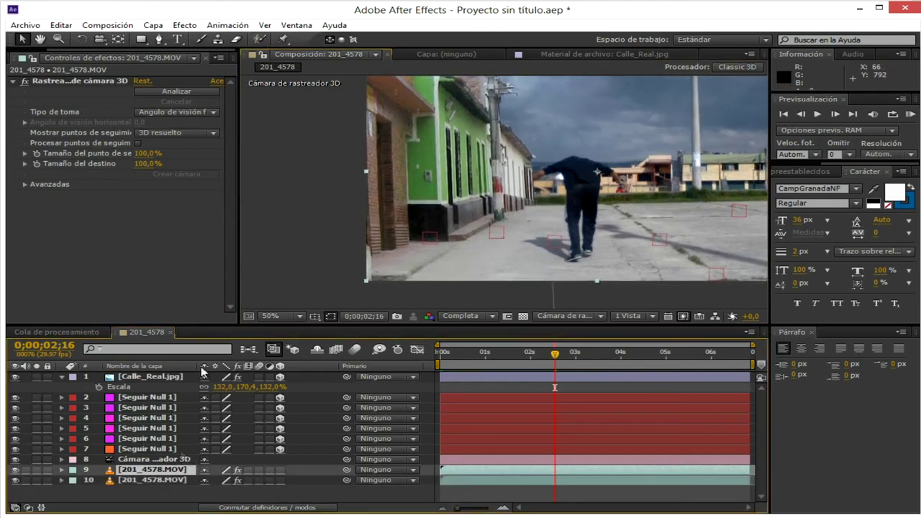
pyautogui.doubleClick(152, 472)
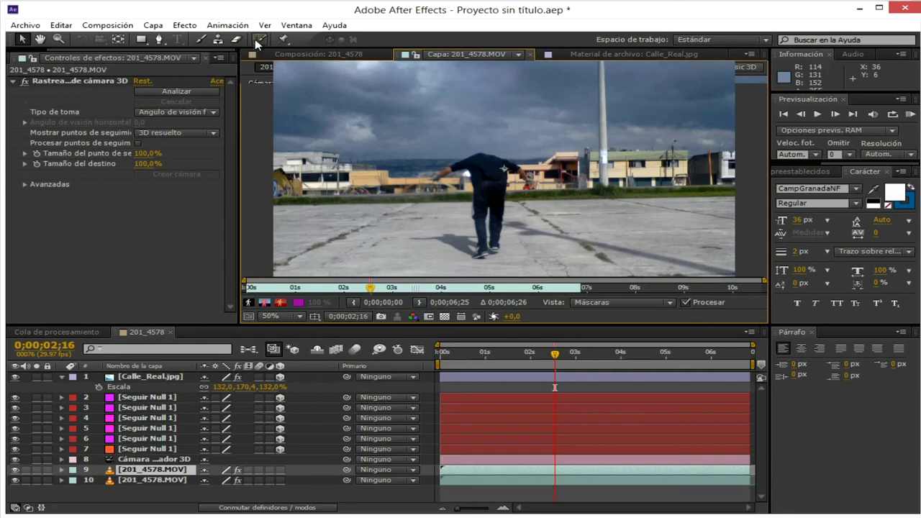
pyautogui.press('.')
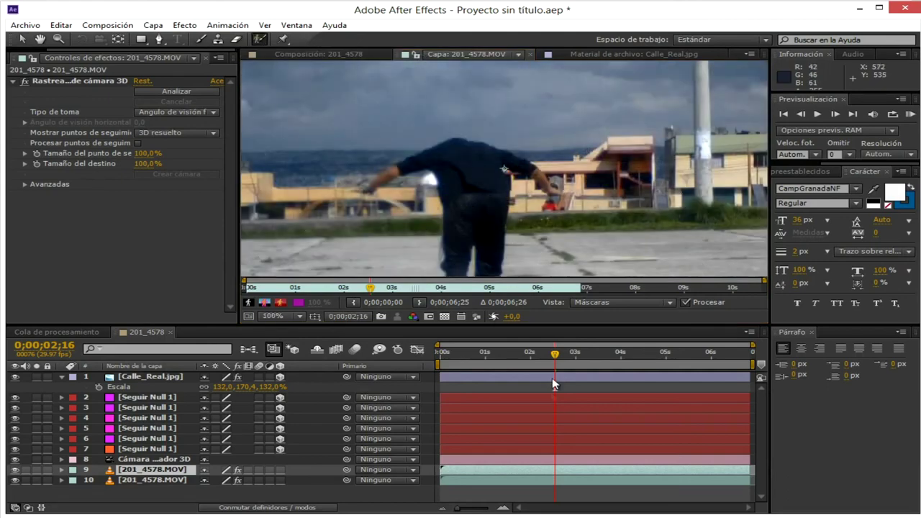
# Find the arm's overlap with the buildings in the composition at 0;00;02;08 and return to the footage copy's layer view
pyautogui.click(328, 56)
pyautogui.moveTo(555, 352)
pyautogui.mouseDown()
pyautogui.moveTo(525, 354)
pyautogui.moveTo(544, 357)
pyautogui.mouseUp()
pyautogui.scroll(2, 554, 257)
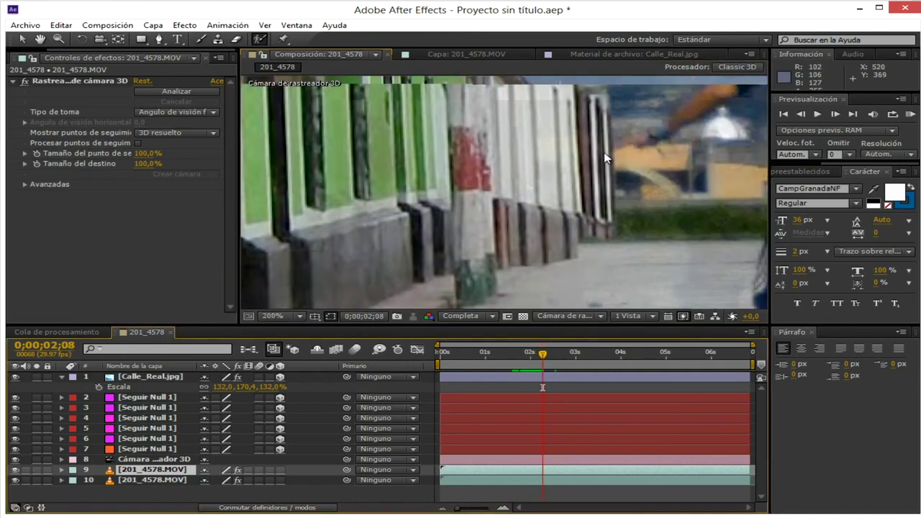
pyautogui.moveTo(544, 356); pyautogui.dragTo(542, 353)
pyautogui.click(466, 54)
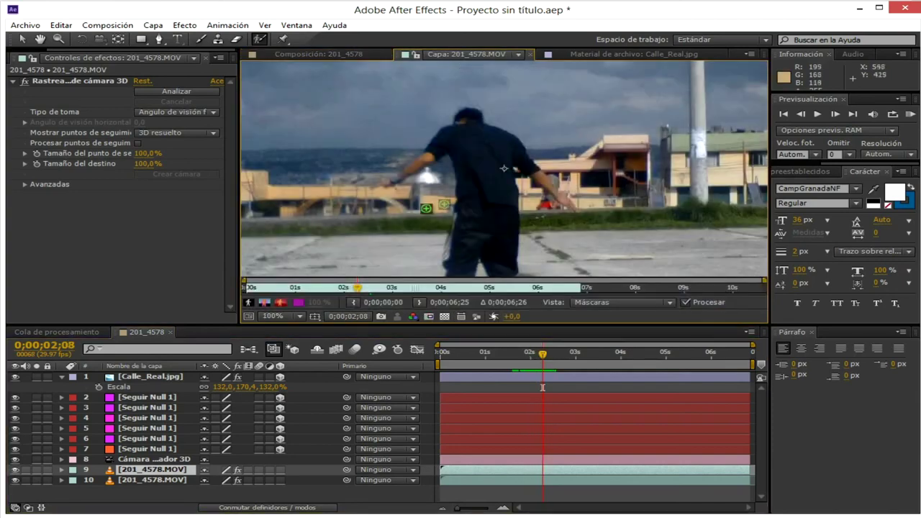
# Isolate the man's outstretched forearm and hand with Roto Brush strokes, adding the hand and subtracting the surrounding background
pyautogui.scroll(1, 451, 205)
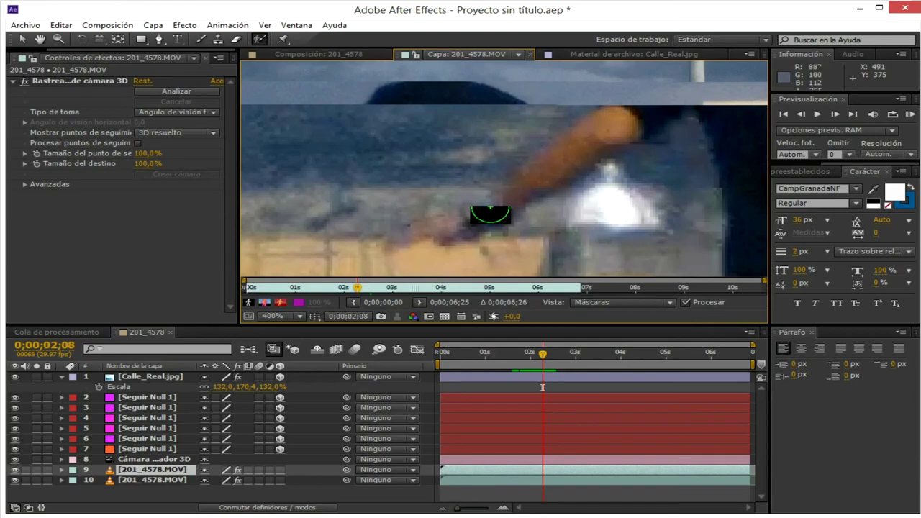
pyautogui.moveTo(433, 229); pyautogui.dragTo(498, 195)
pyautogui.moveTo(590, 128); pyautogui.dragTo(539, 170)
pyautogui.moveTo(534, 132); pyautogui.dragTo(407, 200)
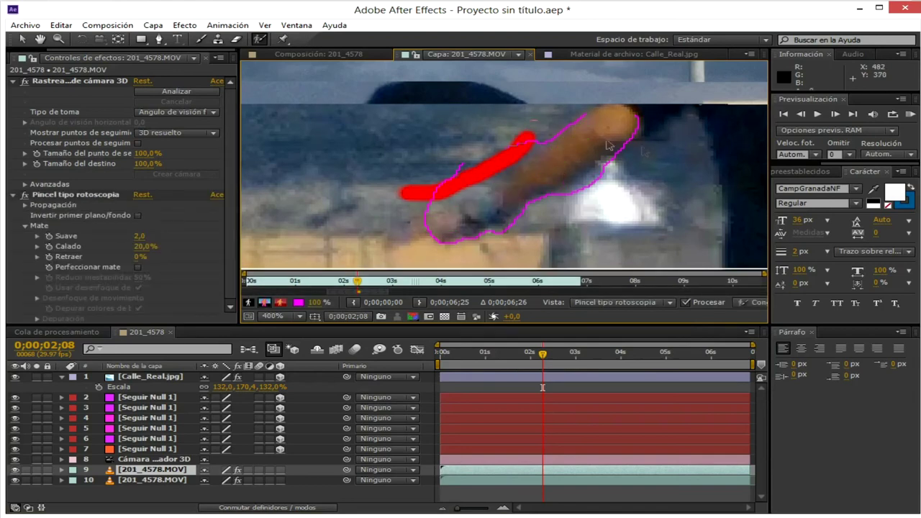
pyautogui.moveTo(531, 137)
pyautogui.mouseDown()
pyautogui.moveTo(432, 196)
pyautogui.moveTo(398, 236)
pyautogui.mouseUp()
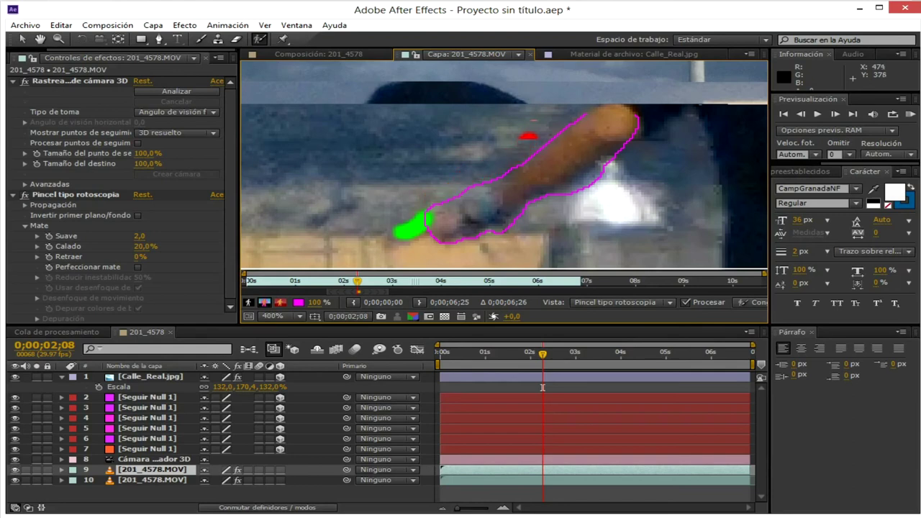
pyautogui.moveTo(617, 164); pyautogui.dragTo(566, 205)
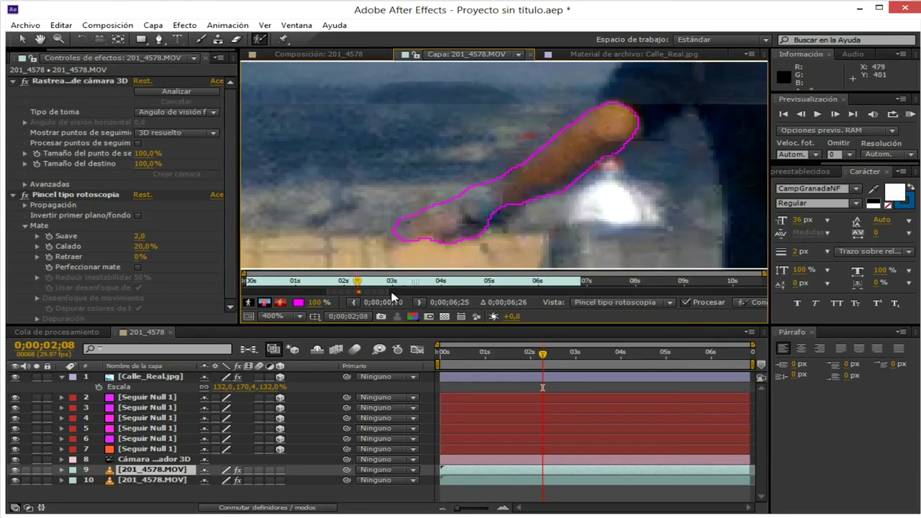
# Refine the Roto Brush outline at 0;00;02;09, adding the man's forearm and hand and subtracting the surrounding background
pyautogui.press(',')
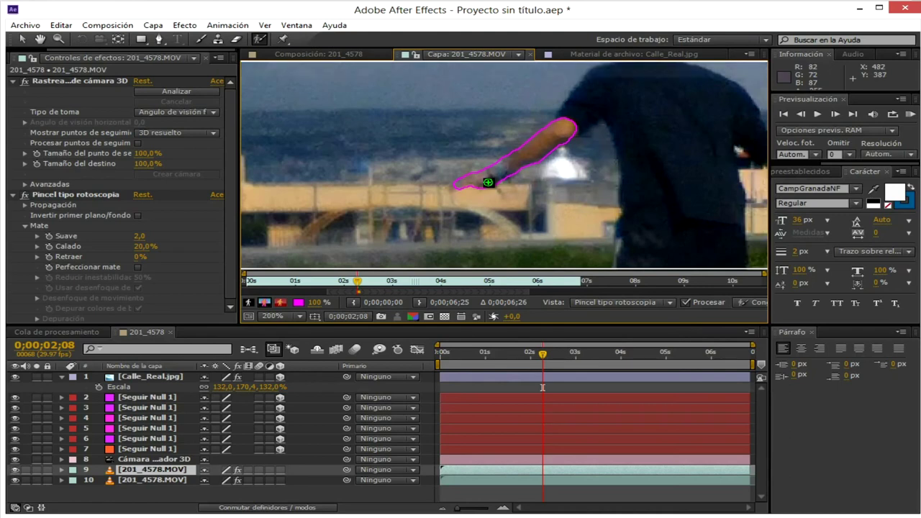
pyautogui.click(828, 114)
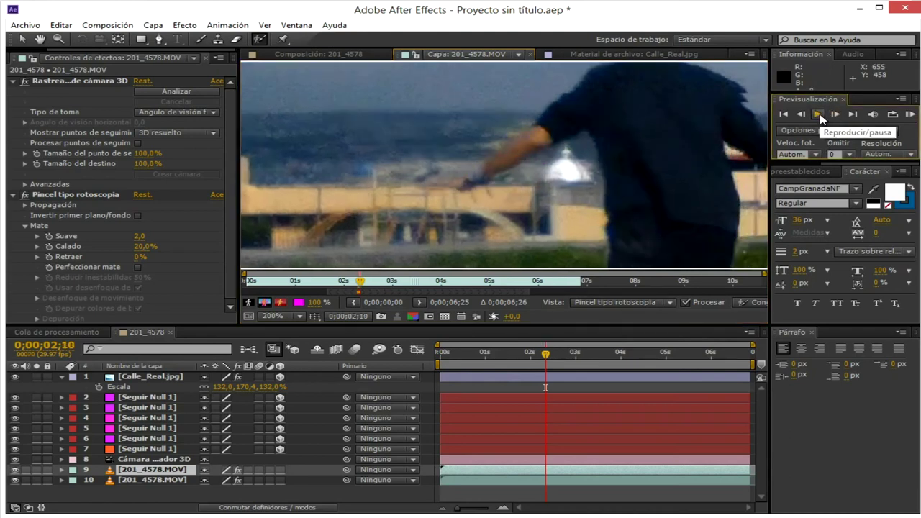
pyautogui.scroll(-1, 605, 166)
pyautogui.moveTo(488, 176); pyautogui.dragTo(536, 134)
pyautogui.scroll(1, 526, 167)
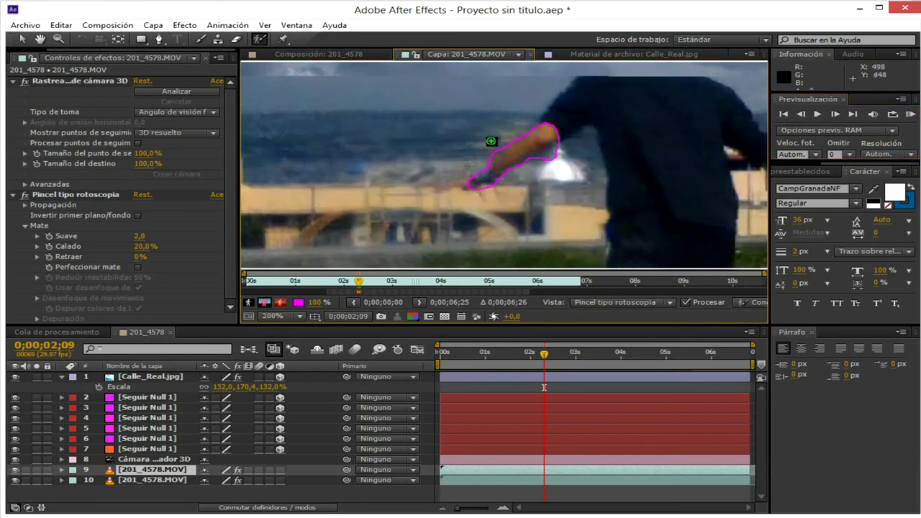
pyautogui.scroll(1, 499, 138)
pyautogui.moveTo(603, 123); pyautogui.dragTo(545, 178)
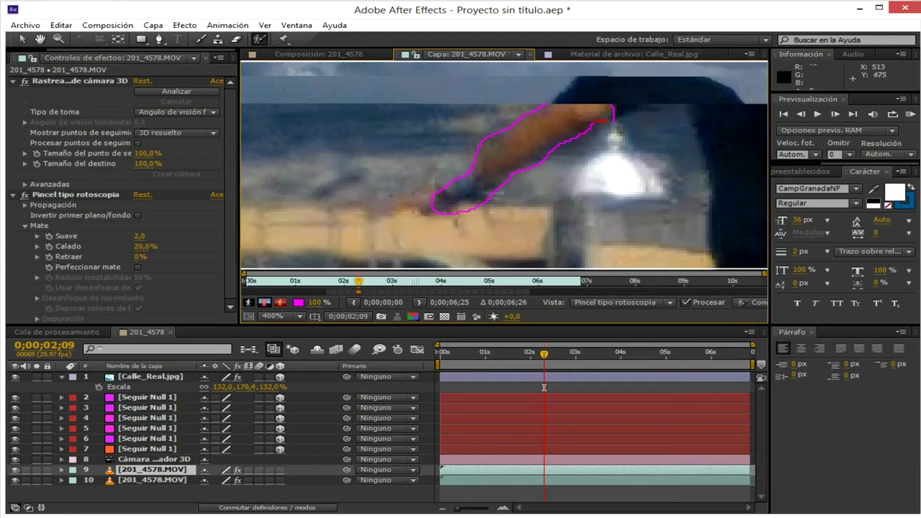
pyautogui.moveTo(490, 133); pyautogui.dragTo(442, 168)
pyautogui.moveTo(479, 207); pyautogui.dragTo(430, 226)
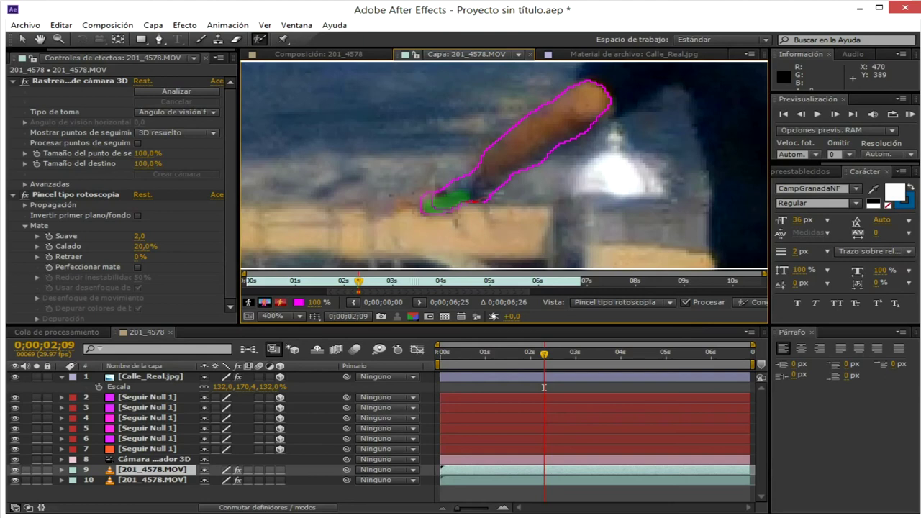
pyautogui.moveTo(603, 104); pyautogui.dragTo(508, 167)
# Advance to 0;00;02;10 and reshape the Roto Brush outline to cover only the forearm and hand
pyautogui.press('pagedown')
pyautogui.moveTo(545, 139); pyautogui.dragTo(412, 222)
pyautogui.moveTo(600, 147); pyautogui.dragTo(464, 252)
pyautogui.moveTo(498, 124)
pyautogui.mouseDown()
pyautogui.moveTo(394, 197)
pyautogui.moveTo(470, 144)
pyautogui.mouseUp()
pyautogui.moveTo(554, 169); pyautogui.dragTo(492, 202)
pyautogui.moveTo(531, 134); pyautogui.dragTo(466, 180)
pyautogui.moveTo(565, 139); pyautogui.dragTo(451, 191)
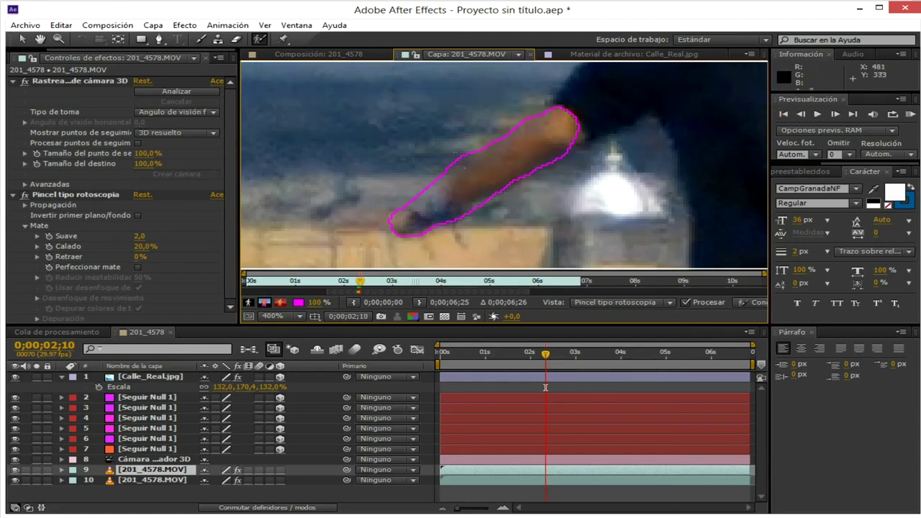
# Correct the arm's Roto Brush outline at 0;00;02;11, checking the same frame in the composition
pyautogui.scroll(-1, 457, 148)
pyautogui.press('pagedown')
pyautogui.moveTo(450, 199)
pyautogui.mouseDown()
pyautogui.moveTo(518, 154)
pyautogui.moveTo(425, 185)
pyautogui.mouseUp()
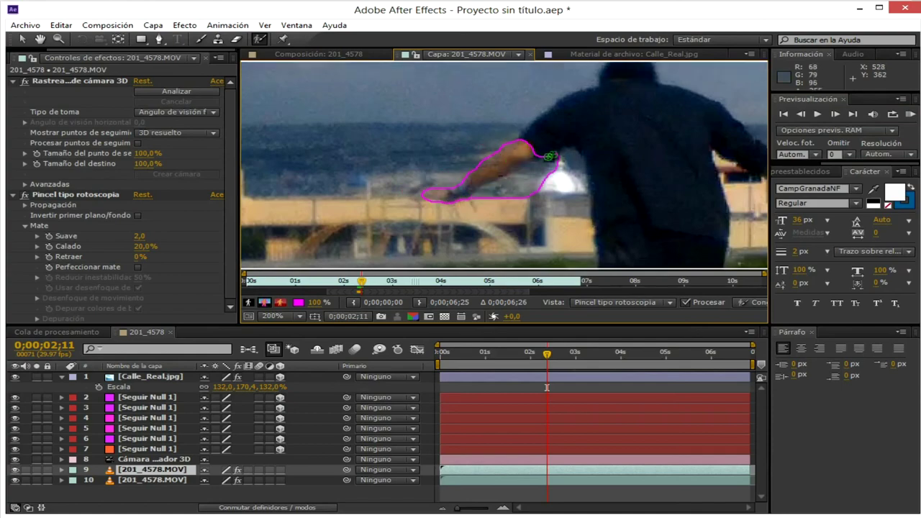
pyautogui.click(330, 56)
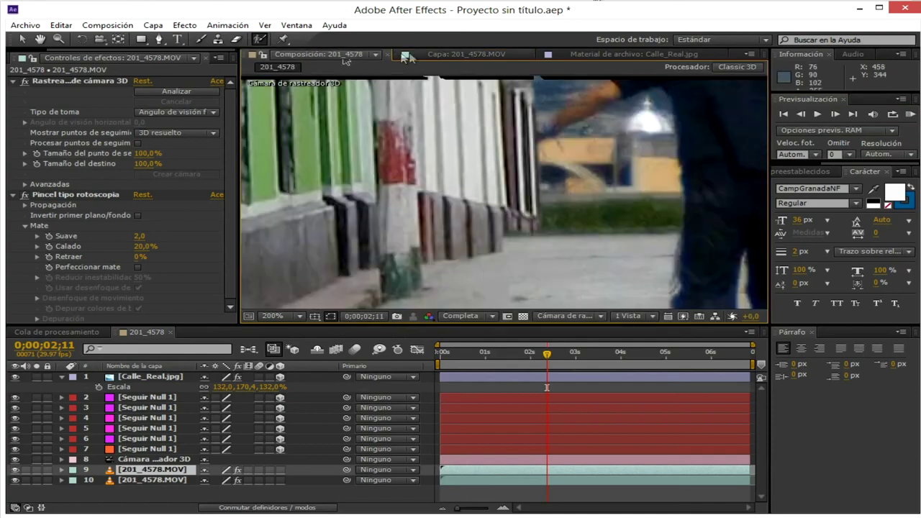
pyautogui.click(453, 55)
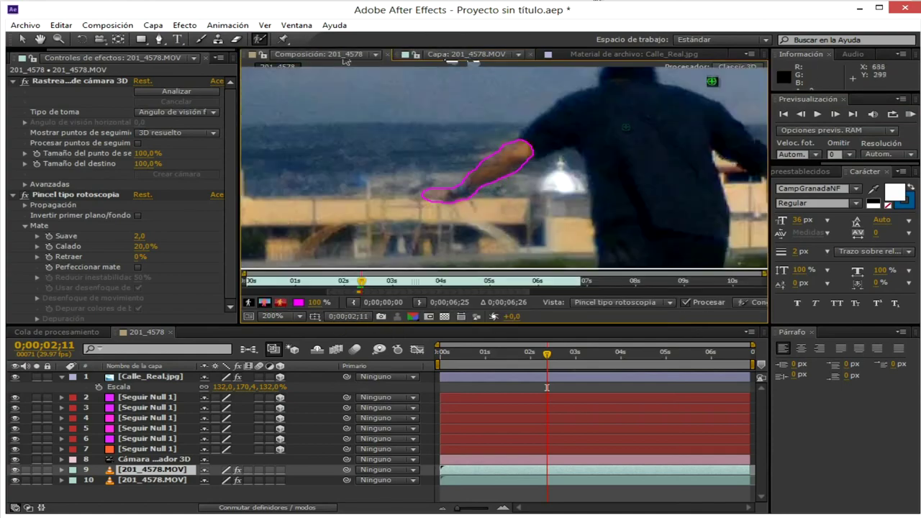
pyautogui.moveTo(464, 208); pyautogui.dragTo(508, 177)
# Continue the Roto Brush selection of the forearm and hand through 0;00;02;13 and 0;00;02;14
pyautogui.click(834, 115)
pyautogui.moveTo(424, 193); pyautogui.dragTo(467, 177)
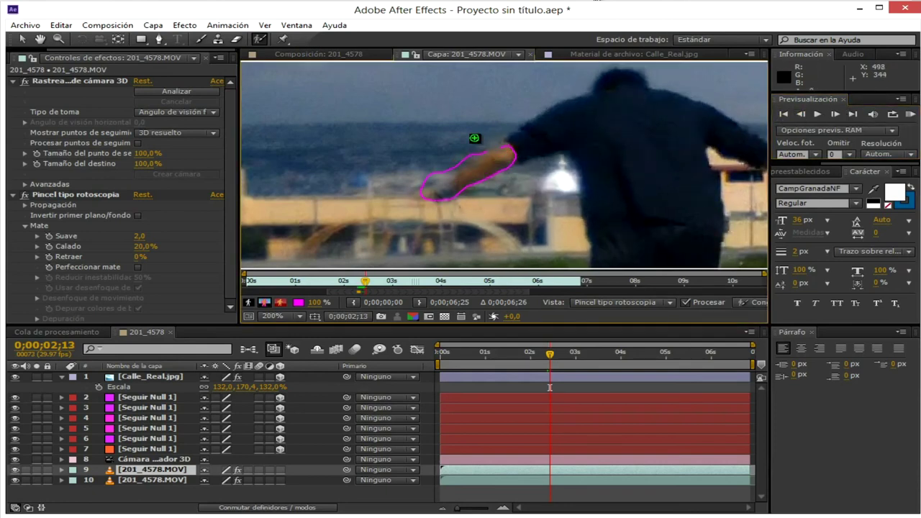
pyautogui.click(835, 114)
pyautogui.moveTo(423, 197); pyautogui.dragTo(493, 162)
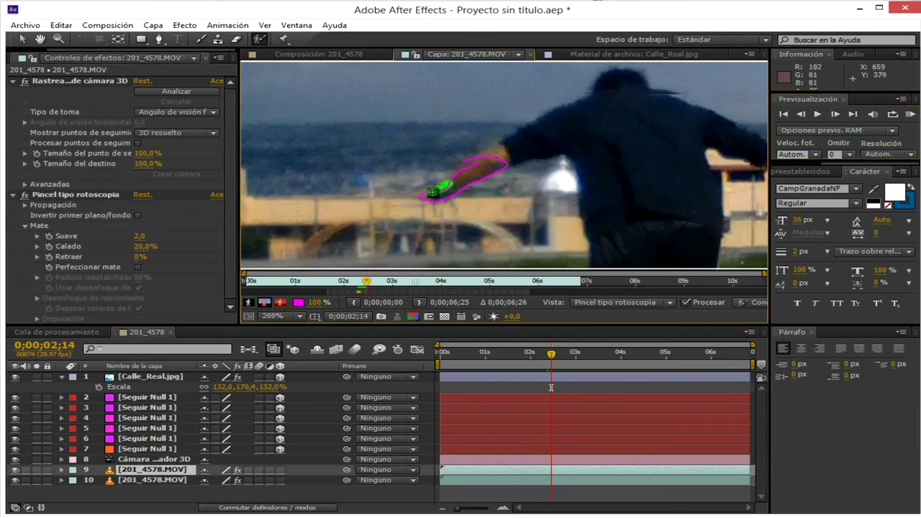
pyautogui.moveTo(443, 186); pyautogui.dragTo(452, 182)
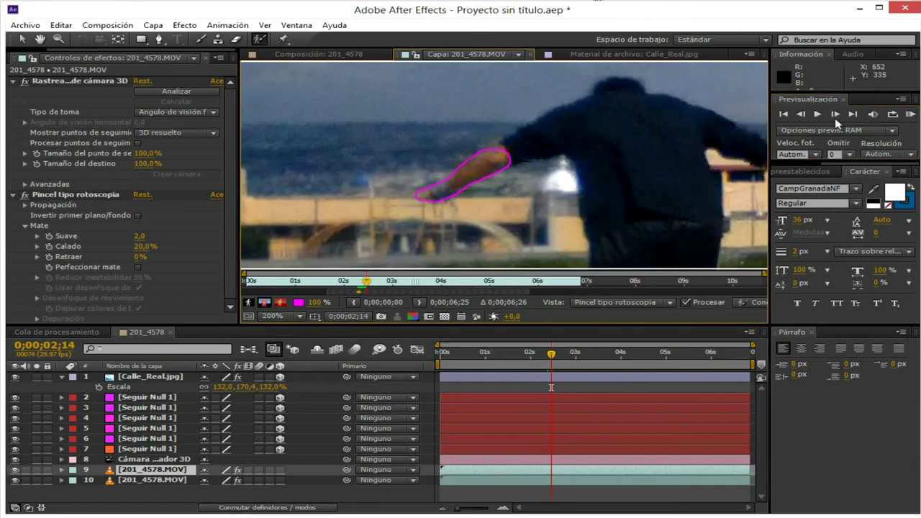
# Brush in the forearm and hand at 0;00;02;15 and 0;00;02;16, and check the overlap in the composition
pyautogui.press('pagedown')
pyautogui.moveTo(423, 196)
pyautogui.mouseDown()
pyautogui.moveTo(446, 209)
pyautogui.moveTo(407, 189)
pyautogui.moveTo(503, 158)
pyautogui.mouseUp()
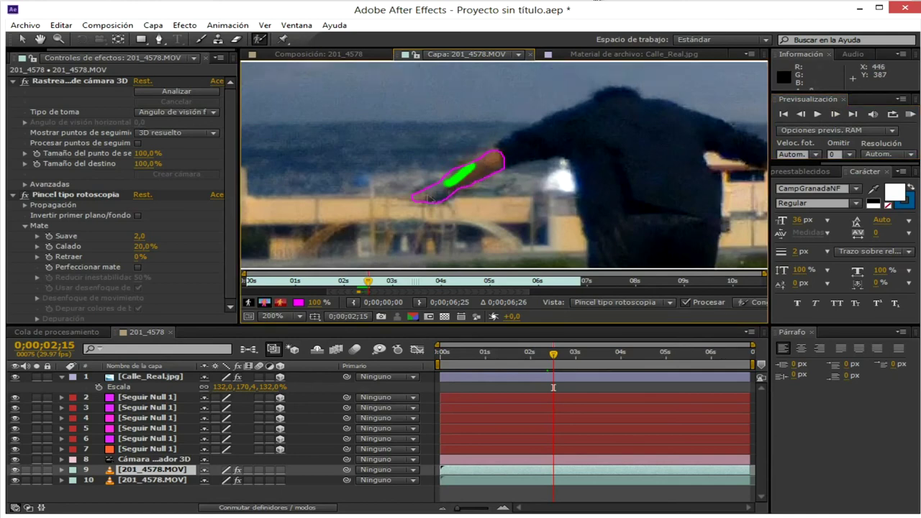
pyautogui.press('pagedown')
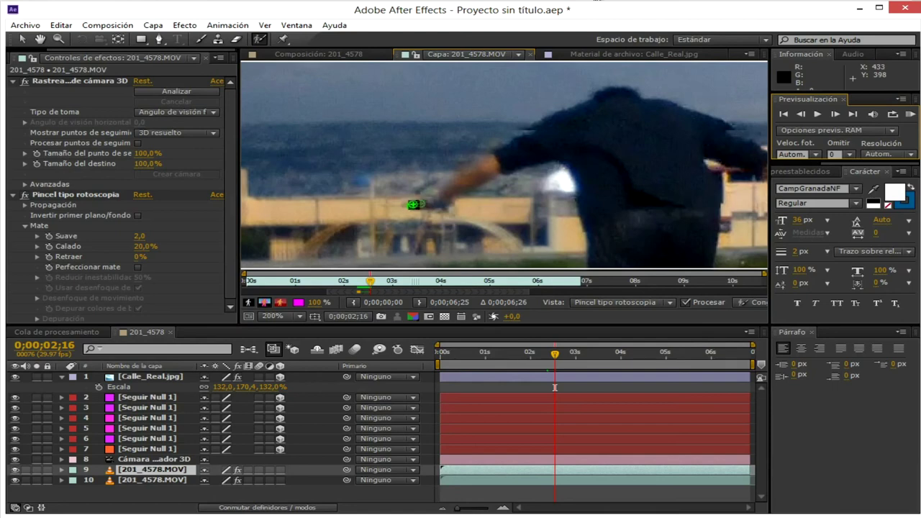
pyautogui.moveTo(453, 186); pyautogui.dragTo(435, 200)
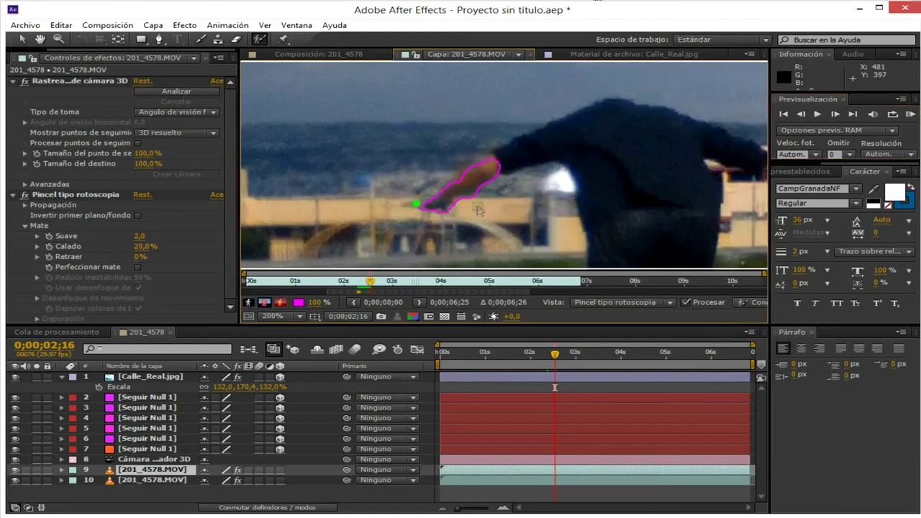
pyautogui.moveTo(444, 203); pyautogui.dragTo(466, 188)
pyautogui.click(320, 54)
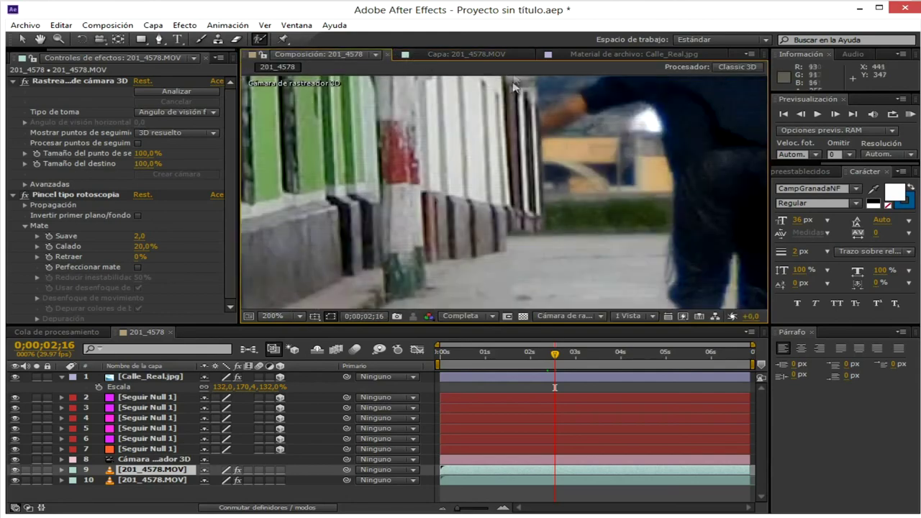
pyautogui.click(510, 55)
# Add the forearm and hand at 0;00;02;17 and subtract the background around the fingertips from the Roto Brush selection
pyautogui.scroll(-1, 494, 190)
pyautogui.scroll(1, 493, 189)
pyautogui.click(835, 114)
pyautogui.moveTo(491, 177); pyautogui.dragTo(424, 213)
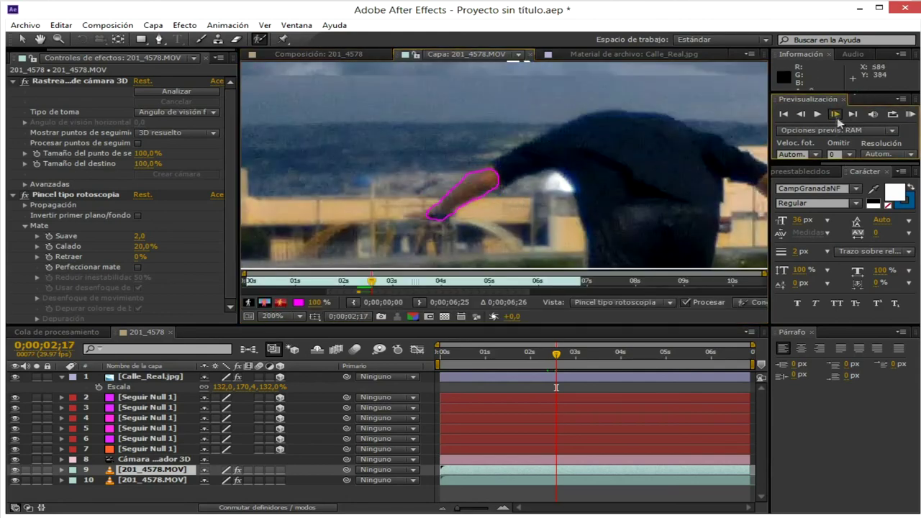
pyautogui.moveTo(428, 214); pyautogui.dragTo(418, 214)
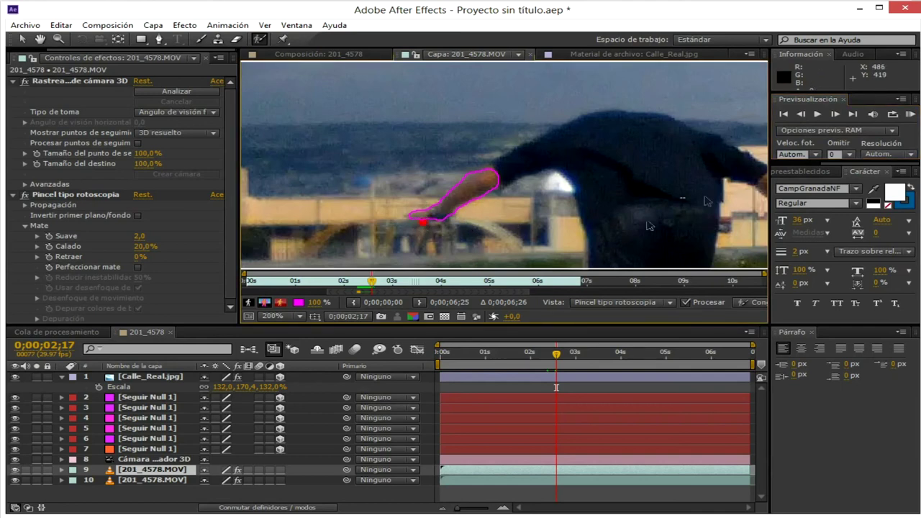
pyautogui.moveTo(425, 241)
pyautogui.mouseDown()
pyautogui.moveTo(518, 174)
pyautogui.moveTo(400, 170)
pyautogui.mouseUp()
# Clean up the arm's Roto Brush outline frame by frame from 0;00;02;18 to 0;00;02;20, subtracting stray background
pyautogui.press('pagedown')
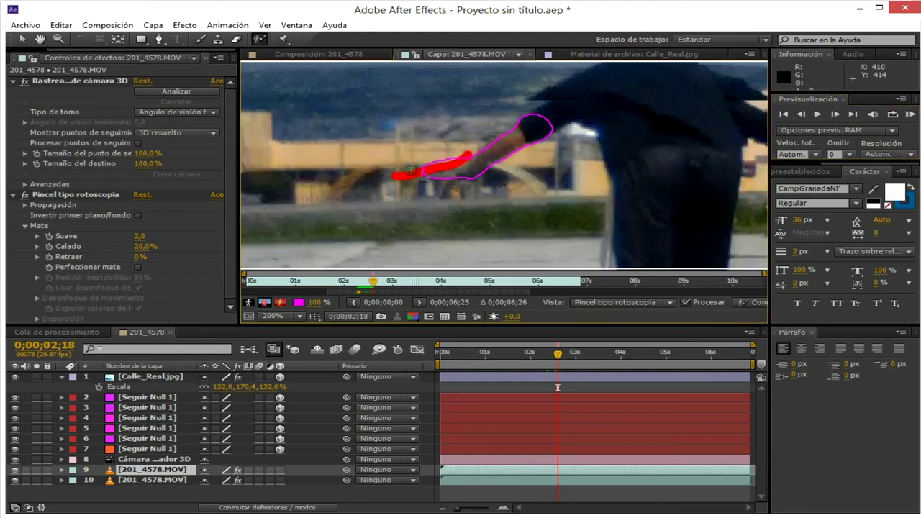
pyautogui.press('pagedown')
pyautogui.moveTo(471, 216)
pyautogui.mouseDown()
pyautogui.moveTo(525, 144)
pyautogui.moveTo(446, 191)
pyautogui.moveTo(500, 180)
pyautogui.moveTo(464, 178)
pyautogui.mouseUp()
pyautogui.click(836, 115)
pyautogui.moveTo(456, 219)
pyautogui.mouseDown()
pyautogui.moveTo(534, 168)
pyautogui.moveTo(475, 204)
pyautogui.moveTo(385, 208)
pyautogui.mouseUp()
pyautogui.moveTo(523, 228); pyautogui.dragTo(432, 240)
pyautogui.moveTo(486, 220); pyautogui.dragTo(508, 195)
# Correct the arm outline at 0;00;02;21 and check in the composition whether the arm still overlaps the buildings
pyautogui.click(325, 54)
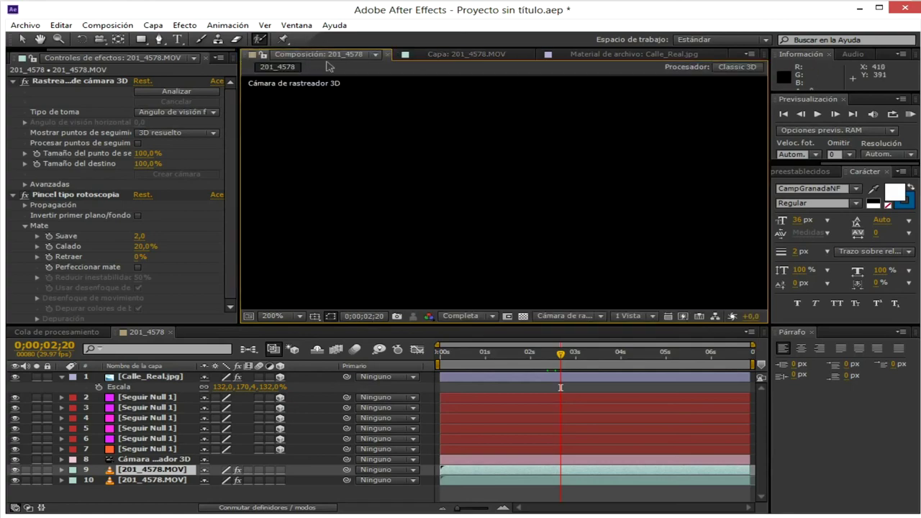
pyautogui.click(467, 54)
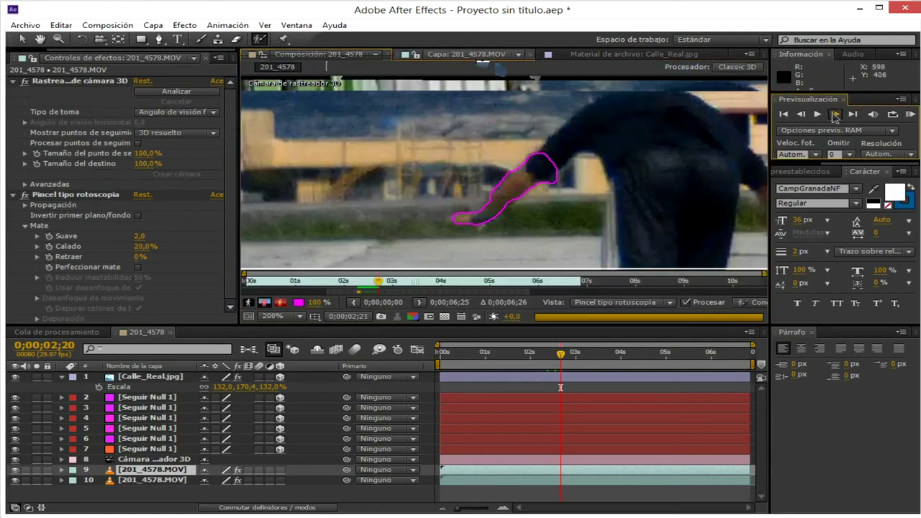
pyautogui.press('pagedown')
pyautogui.moveTo(481, 246)
pyautogui.mouseDown()
pyautogui.moveTo(551, 186)
pyautogui.moveTo(492, 195)
pyautogui.mouseUp()
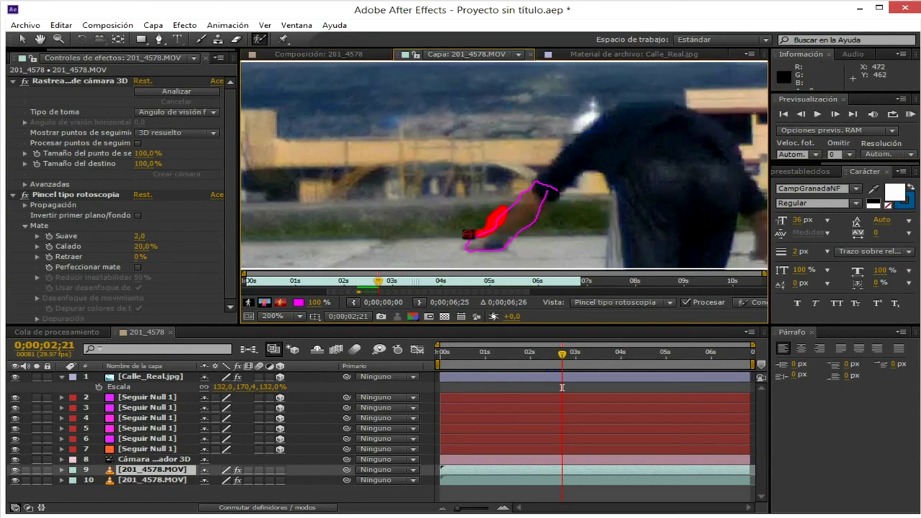
pyautogui.click(338, 56)
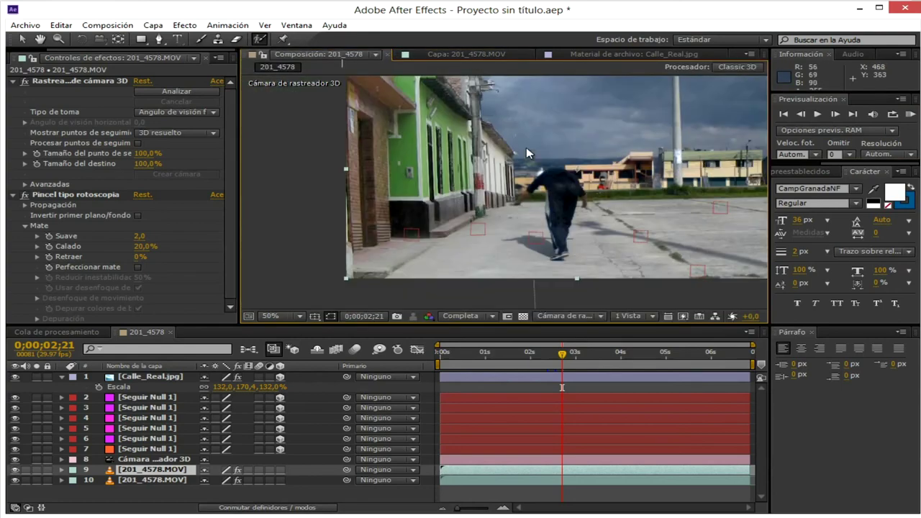
pyautogui.click(467, 54)
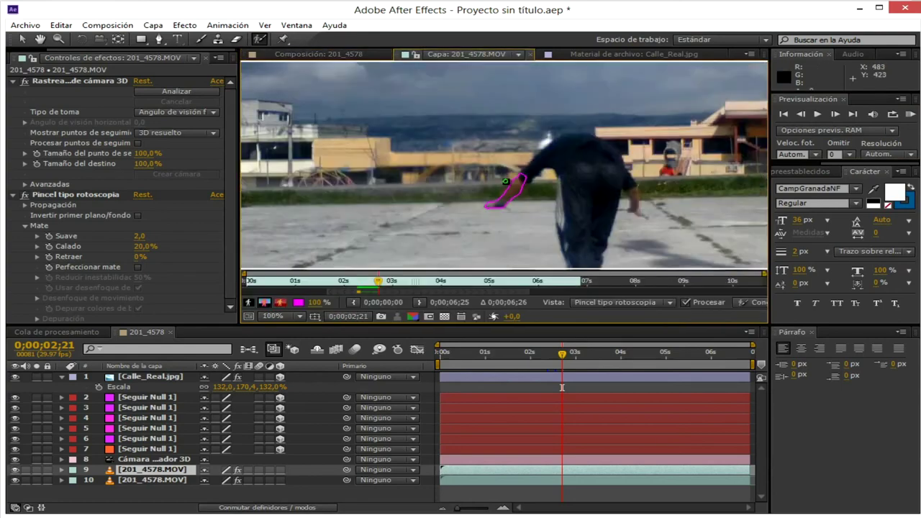
# Inspect the isolated arm without its background at 0;00;02;12 and set the Roto Brush matte's feather (Calado) to 28.8%
pyautogui.click(264, 303)
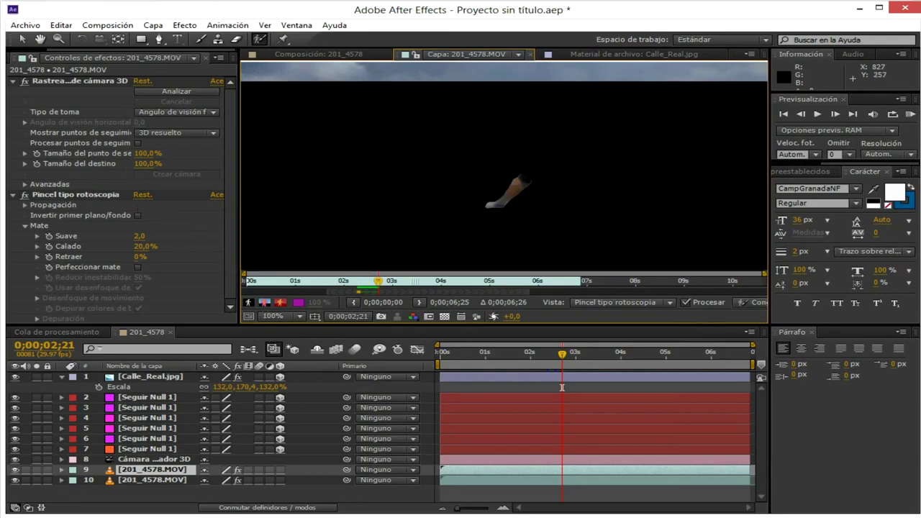
pyautogui.moveTo(539, 357)
pyautogui.mouseDown()
pyautogui.moveTo(482, 357)
pyautogui.moveTo(540, 356)
pyautogui.mouseUp()
pyautogui.click(483, 359)
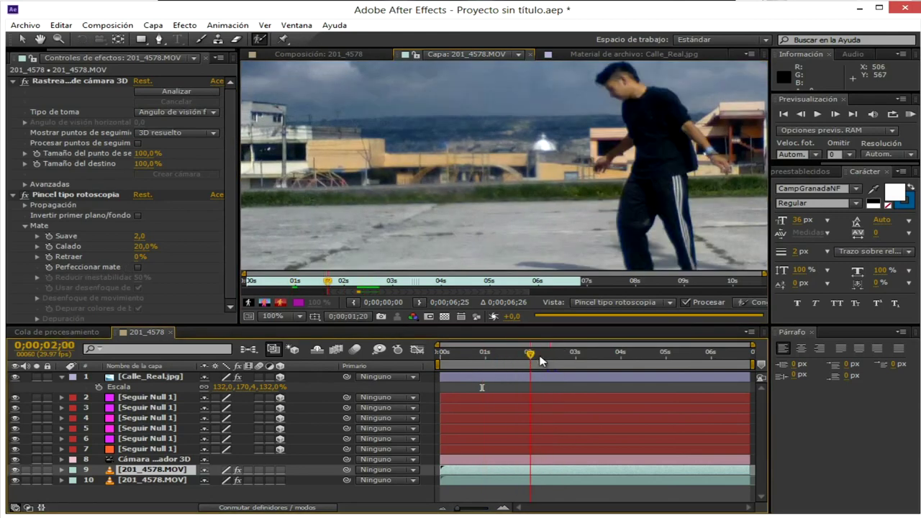
pyautogui.click(542, 355)
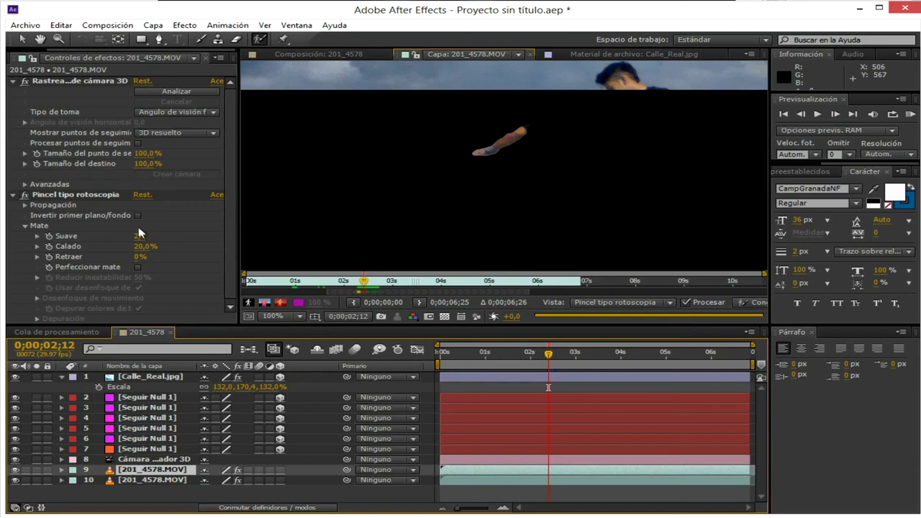
pyautogui.moveTo(140, 239); pyautogui.dragTo(153, 240)
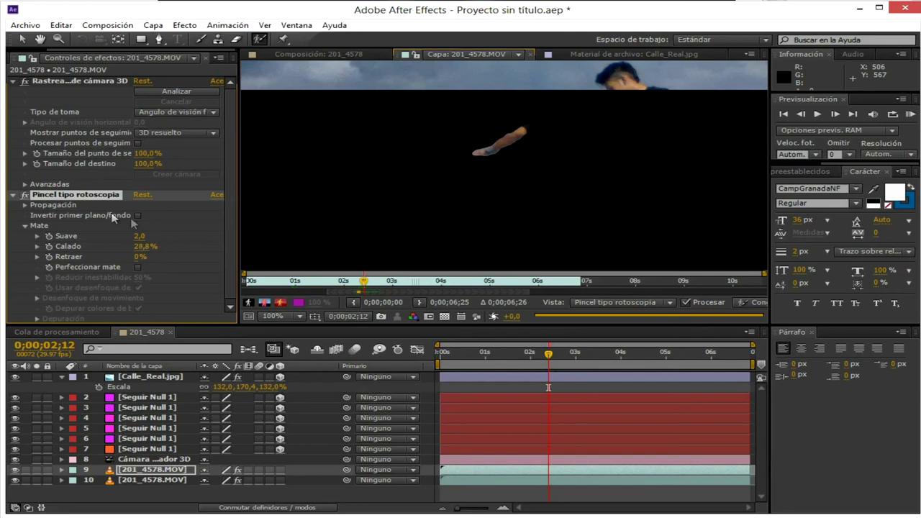
# Move the rotoscoped 201_4578.MOV copy above the Calle_Real.jpg layer and inspect the arm over the buildings in the composition
pyautogui.click(316, 54)
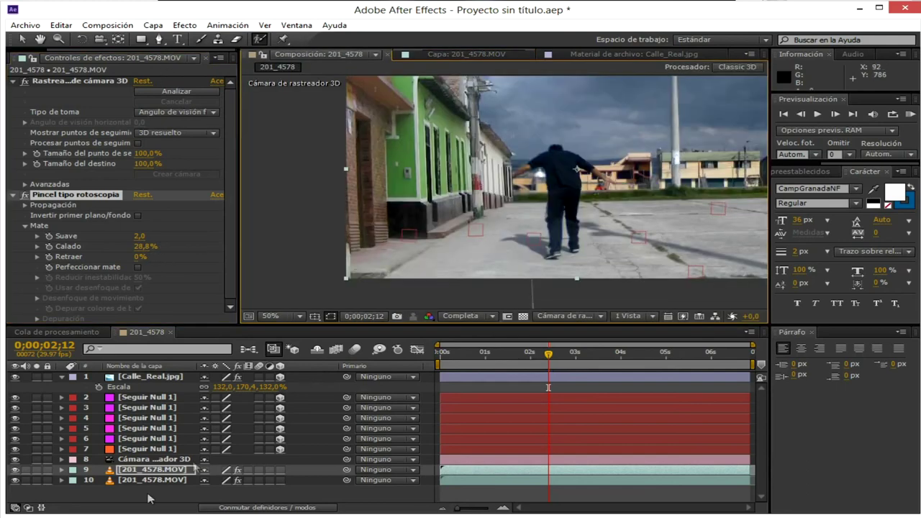
pyautogui.doubleClick(158, 472)
pyautogui.moveTo(152, 472); pyautogui.dragTo(153, 374)
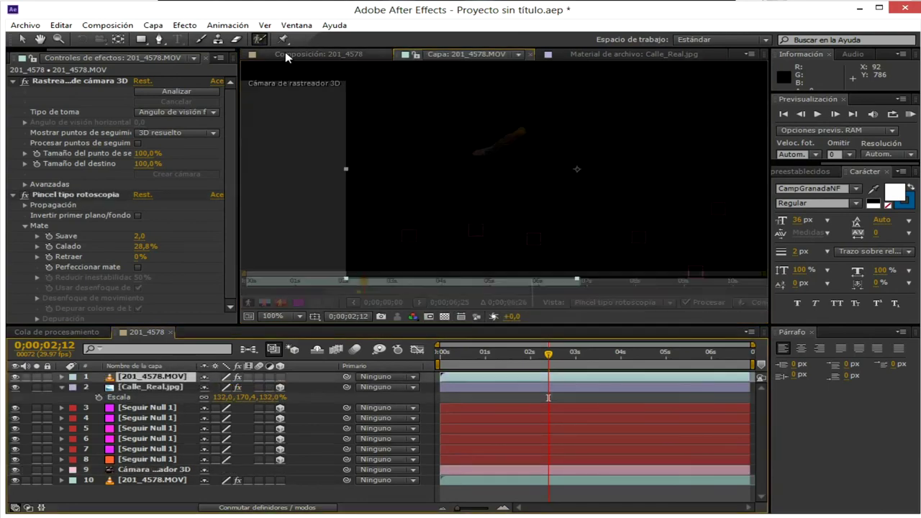
pyautogui.click(287, 56)
pyautogui.scroll(2, 533, 141)
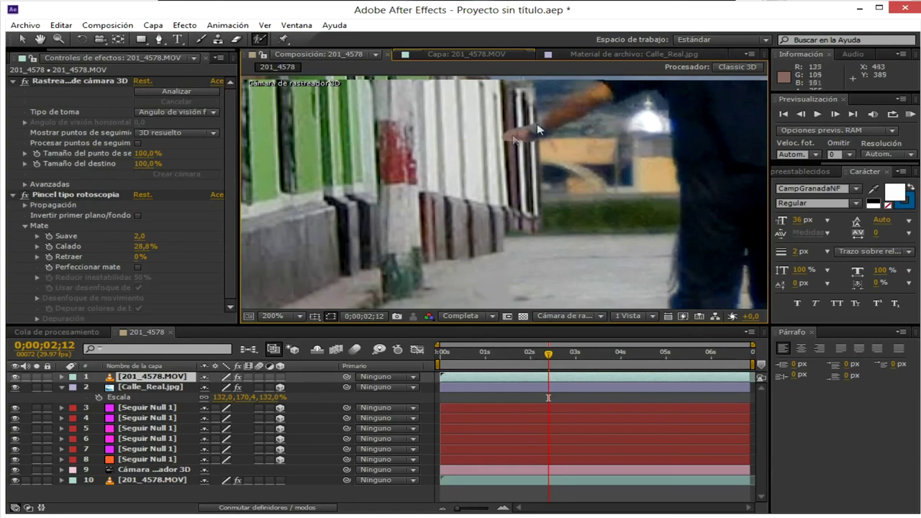
pyautogui.scroll(-2, 532, 117)
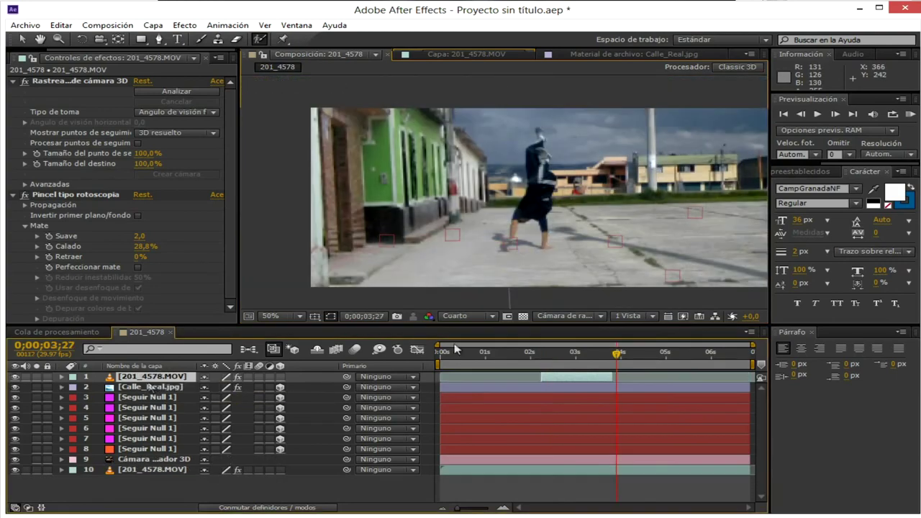
# Check the arm overlay in the composition and set the rotoscoped 201_4578.MOV copy's in point to 0;00;01;21
pyautogui.moveTo(545, 356)
pyautogui.mouseDown()
pyautogui.moveTo(567, 357)
pyautogui.moveTo(554, 357)
pyautogui.mouseUp()
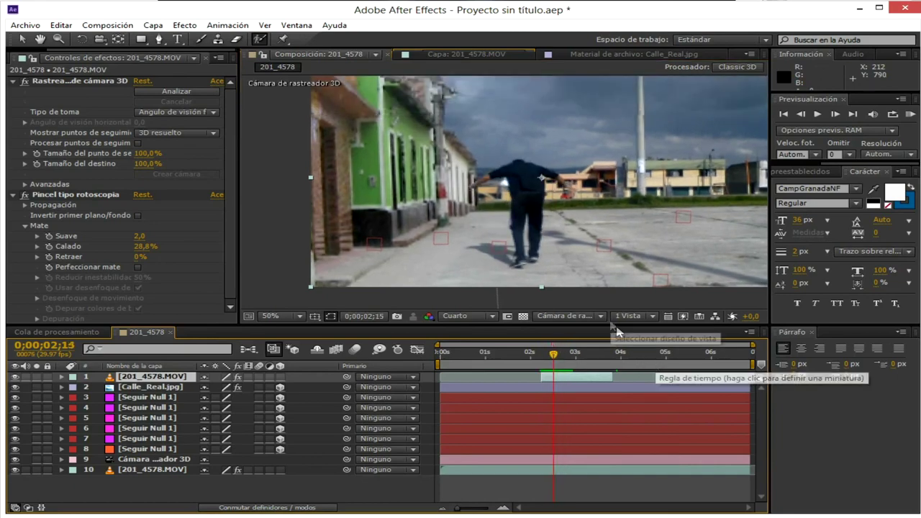
pyautogui.moveTo(554, 356)
pyautogui.mouseDown()
pyautogui.moveTo(499, 357)
pyautogui.moveTo(554, 356)
pyautogui.mouseUp()
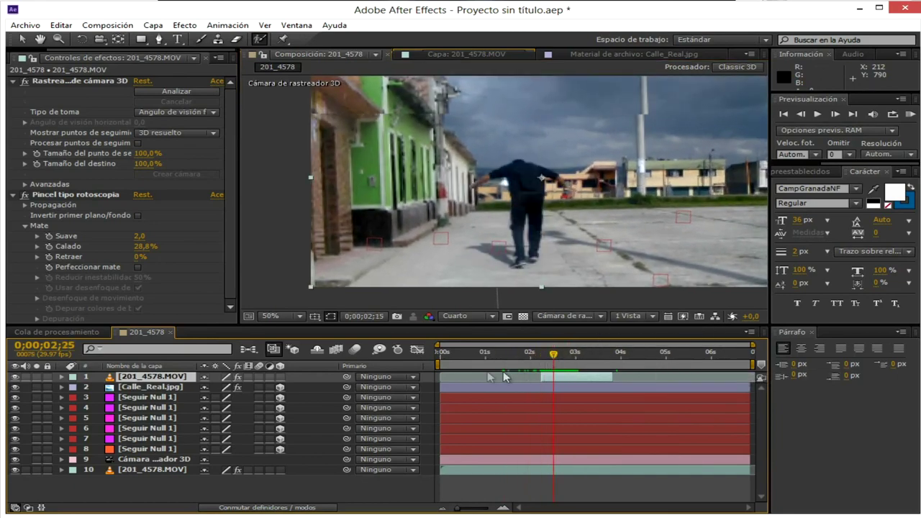
pyautogui.click(492, 354)
pyautogui.click(151, 387)
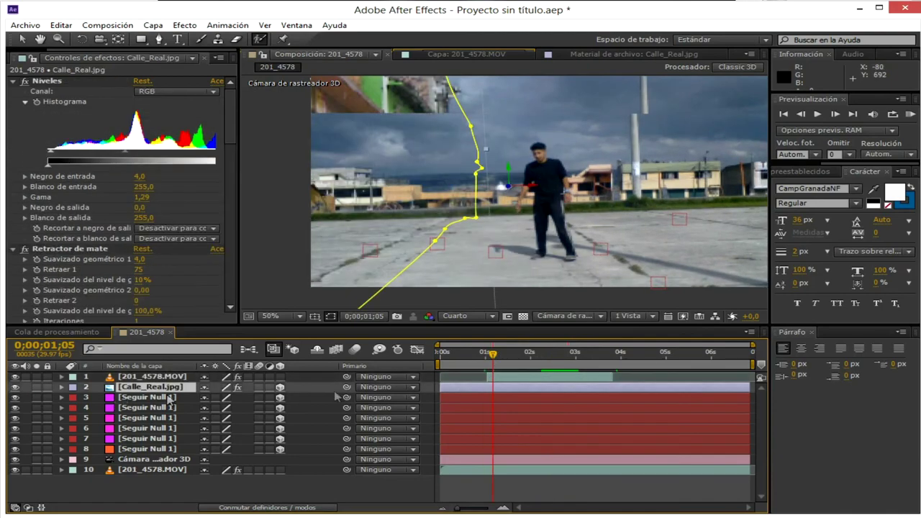
pyautogui.click(489, 375)
pyautogui.moveTo(506, 375); pyautogui.dragTo(528, 367)
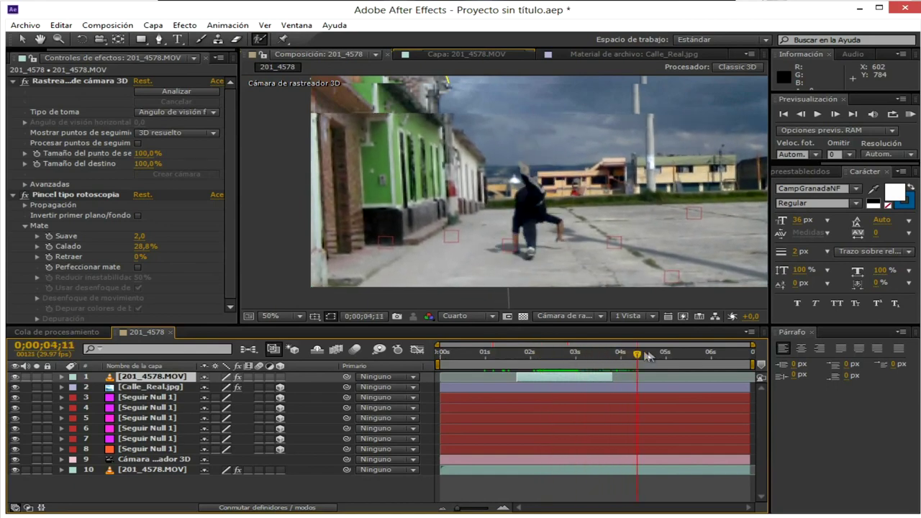
# Preview the composition from the start, then paint the man's arm with the Roto Brush at 0;00;06;14 and inspect the cutout
pyautogui.press('Home')
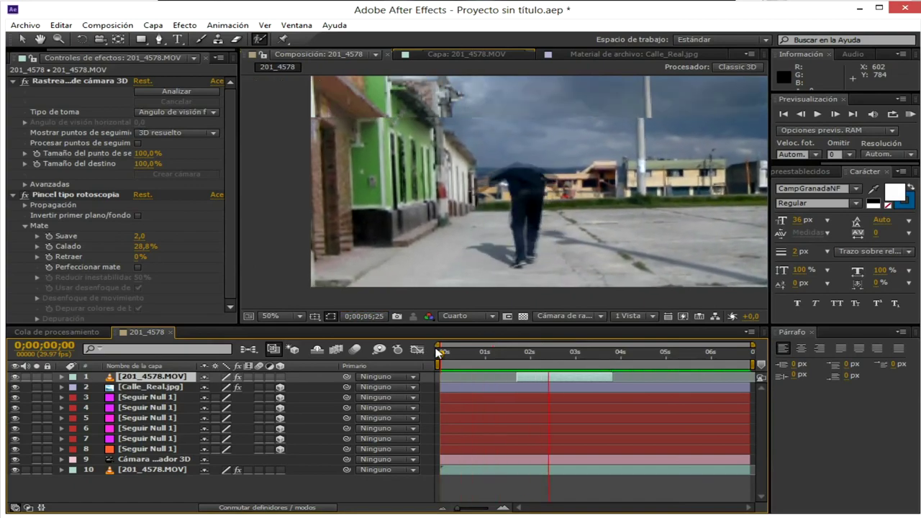
pyautogui.moveTo(436, 351); pyautogui.dragTo(708, 360)
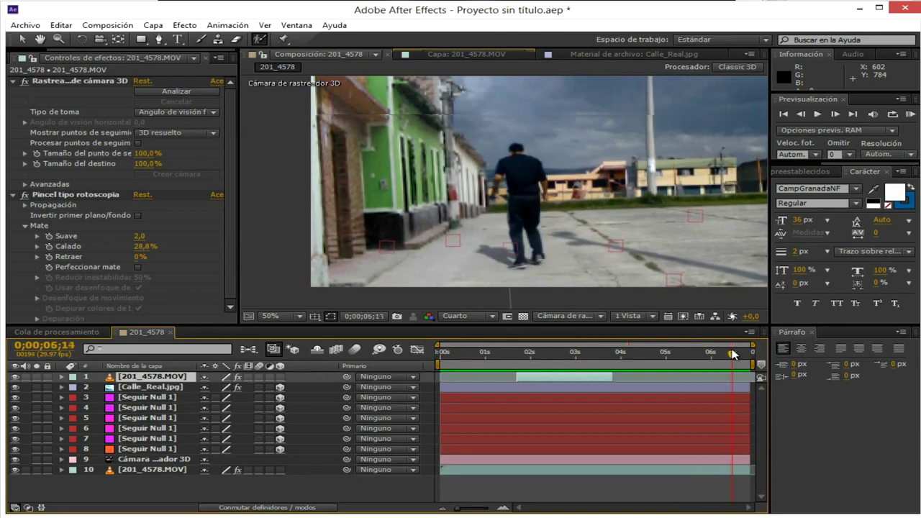
pyautogui.doubleClick(159, 380)
pyautogui.scroll(3, 518, 169)
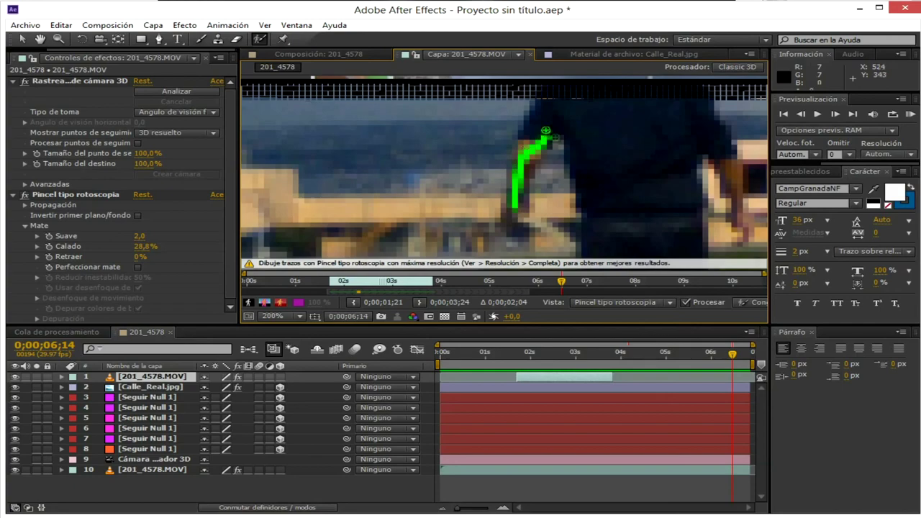
pyautogui.moveTo(545, 130); pyautogui.dragTo(565, 148)
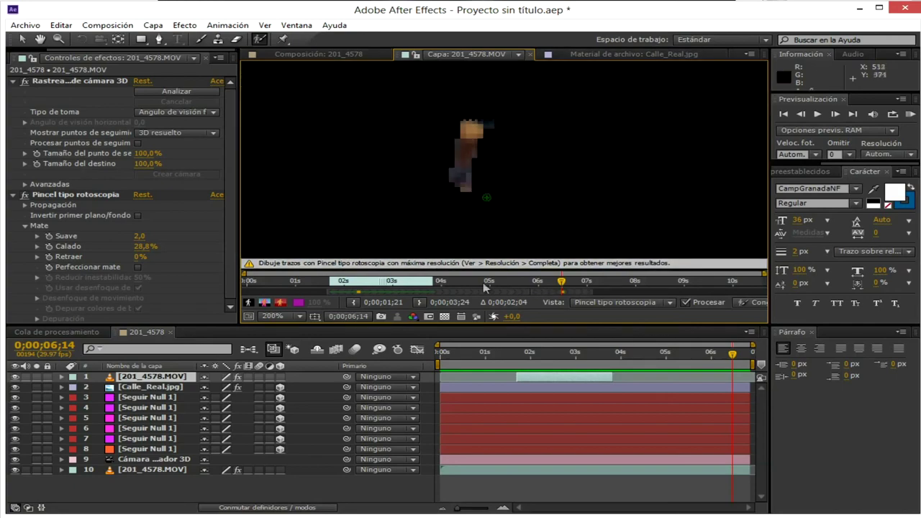
pyautogui.click(457, 319)
pyautogui.click(495, 350)
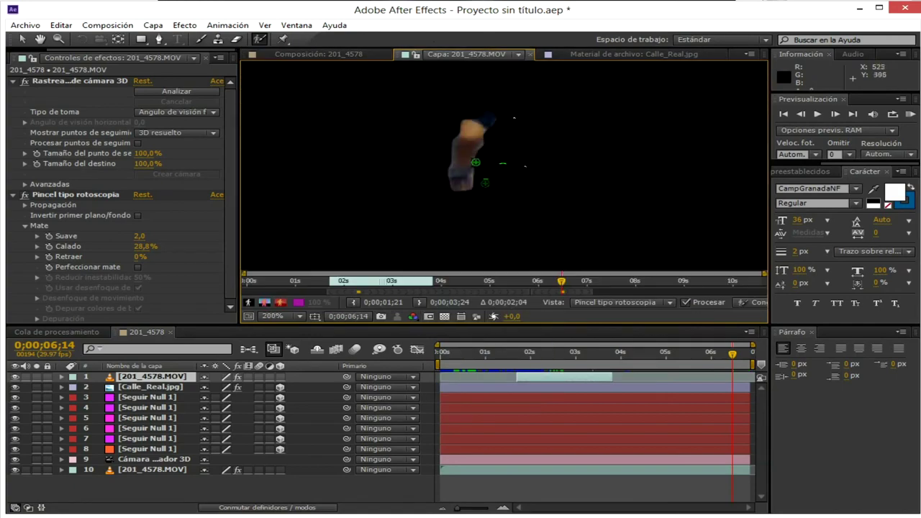
pyautogui.click(264, 302)
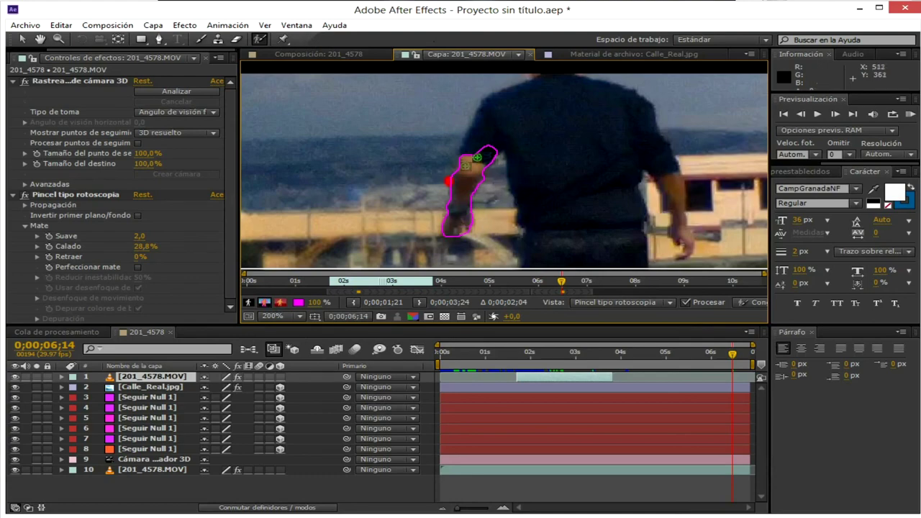
# Refine the arm's Roto Brush outline frame by frame from 0;00;06;14 to 0;00;06;17
pyautogui.scroll(-1, 476, 157)
pyautogui.click(835, 114)
pyautogui.click(836, 113)
pyautogui.click(835, 113)
pyautogui.click(800, 113)
pyautogui.click(837, 112)
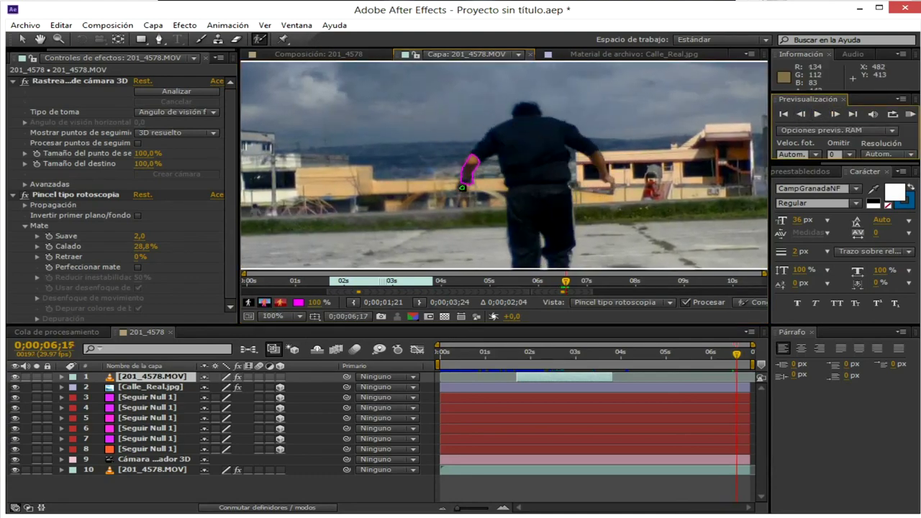
# Continue tracing the forearm and hand with the Roto Brush through 0;00;06;20, rechecking the outline at 0;00;06;18
pyautogui.scroll(2, 462, 188)
pyautogui.scroll(-1, 423, 187)
pyautogui.click(835, 114)
pyautogui.click(835, 114)
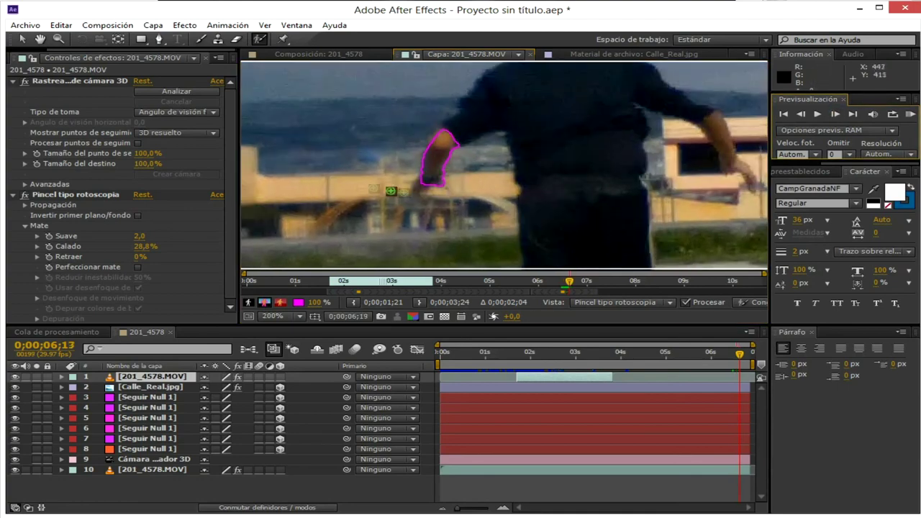
pyautogui.click(800, 114)
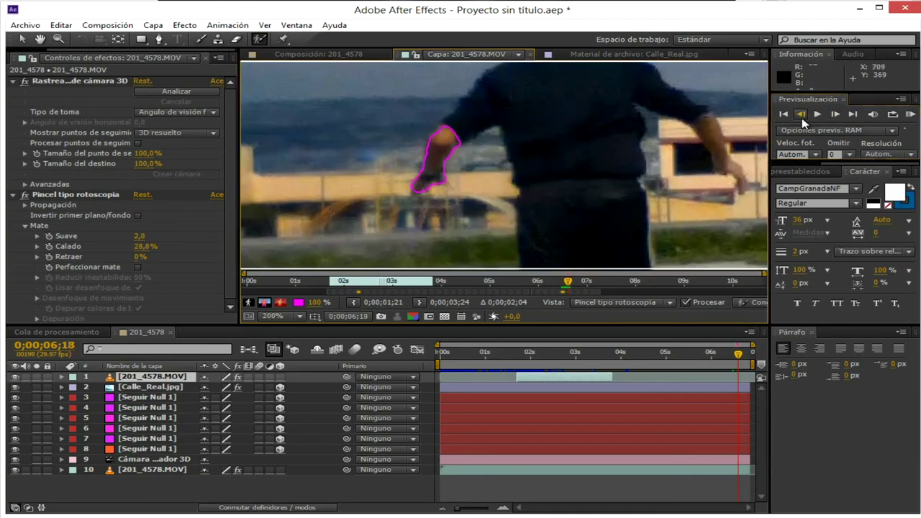
pyautogui.click(834, 113)
pyautogui.click(835, 114)
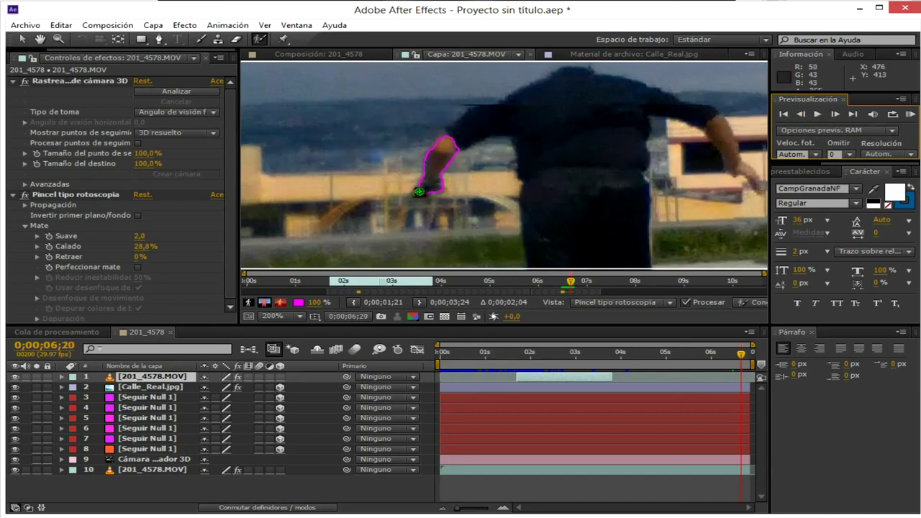
# Correct the arm outline from 0;00;06;21 to 0;00;06;23, subtracting background beside the hand and adding missing parts of the arm
pyautogui.click(834, 114)
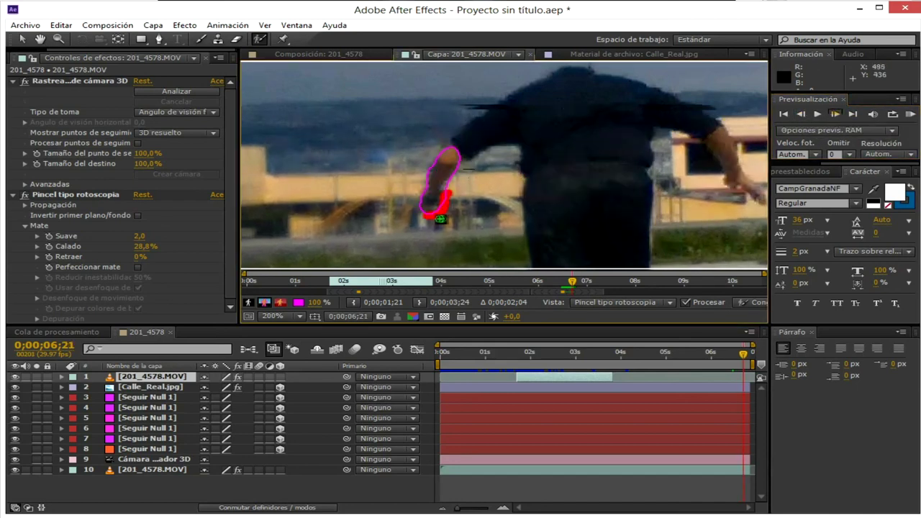
pyautogui.click(834, 114)
pyautogui.moveTo(434, 211); pyautogui.dragTo(454, 177)
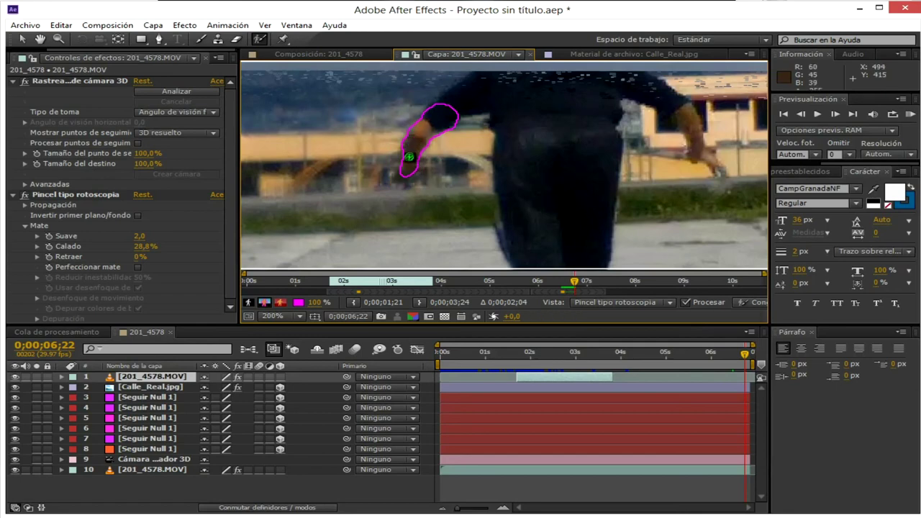
pyautogui.press('pagedown')
pyautogui.moveTo(400, 203); pyautogui.dragTo(420, 197)
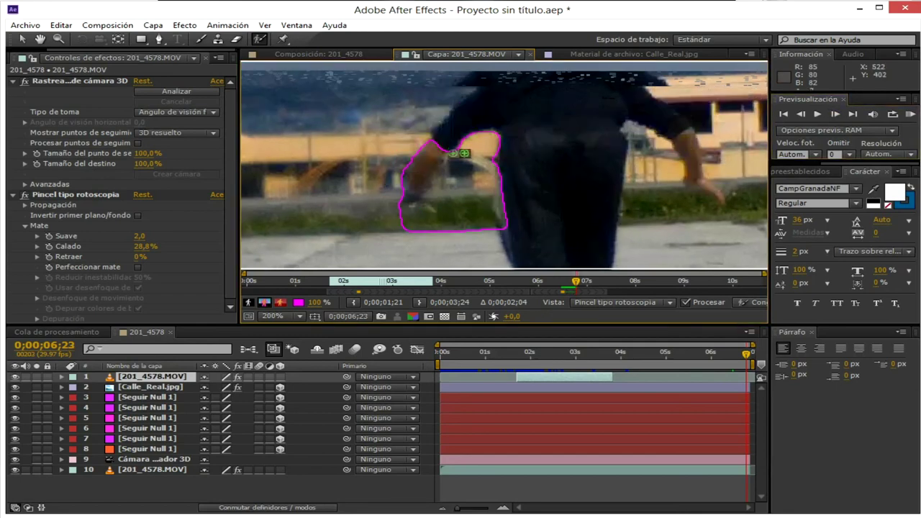
# Correct the arm's Roto Brush outline at 0;00;06;24 and 0;00;06;25, then check the frame in the composition
pyautogui.click(835, 113)
pyautogui.moveTo(421, 226); pyautogui.dragTo(448, 177)
pyautogui.click(835, 114)
pyautogui.moveTo(423, 259)
pyautogui.mouseDown()
pyautogui.moveTo(462, 195)
pyautogui.moveTo(473, 254)
pyautogui.mouseUp()
pyautogui.keyDown('alt'); pyautogui.moveTo(448, 194); pyautogui.dragTo(425, 244); pyautogui.keyUp('alt')
pyautogui.click(290, 56)
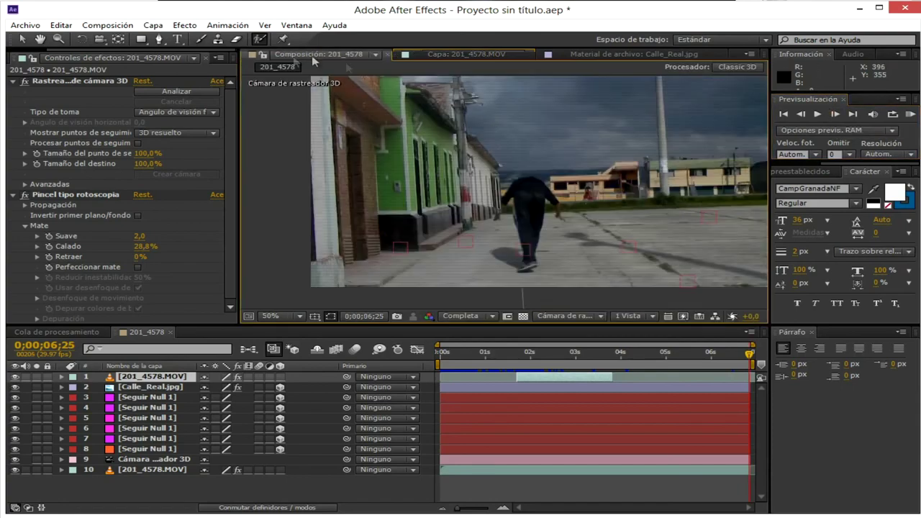
# Rework the Roto Brush selection at 0;00;06;26 with added and subtracted strokes so it encloses only the forearm and hand
pyautogui.click(418, 58)
pyautogui.click(834, 114)
pyautogui.scroll(1, 432, 244)
pyautogui.moveTo(512, 113)
pyautogui.mouseDown()
pyautogui.moveTo(489, 169)
pyautogui.moveTo(526, 117)
pyautogui.mouseUp()
pyautogui.moveTo(494, 198)
pyautogui.keyDown('alt'); pyautogui.mouseDown()
pyautogui.moveTo(458, 201)
pyautogui.moveTo(460, 221)
pyautogui.mouseUp(); pyautogui.keyUp('alt')
pyautogui.keyDown('alt'); pyautogui.moveTo(557, 85); pyautogui.dragTo(509, 193); pyautogui.keyUp('alt')
pyautogui.keyDown('alt'); pyautogui.moveTo(464, 122); pyautogui.dragTo(450, 193); pyautogui.keyUp('alt')
pyautogui.moveTo(439, 217); pyautogui.dragTo(467, 198)
pyautogui.moveTo(509, 115); pyautogui.dragTo(510, 178)
pyautogui.scroll(-1, 510, 177)
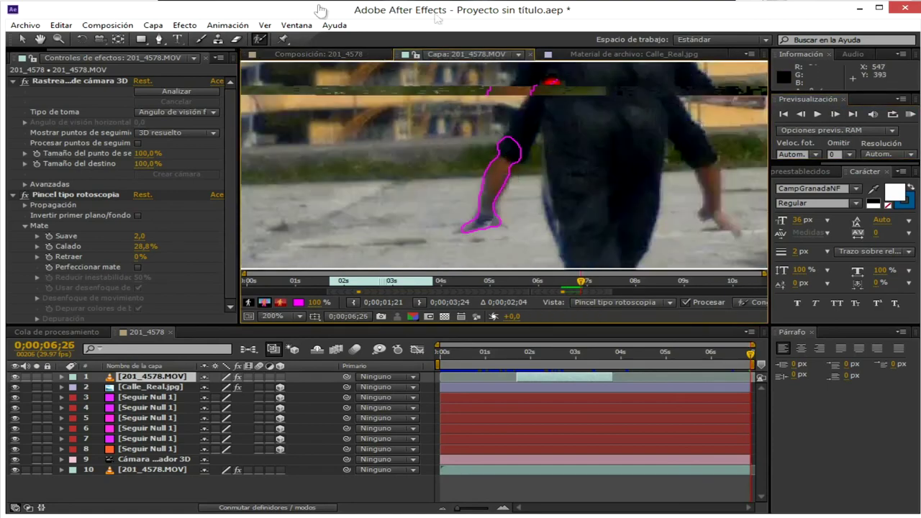
# Inspect the isolated arm at 0;00;06;26 and compare the arm between the layer and the composition at 0;00;06;16
pyautogui.click(315, 56)
pyautogui.click(467, 54)
pyautogui.click(265, 302)
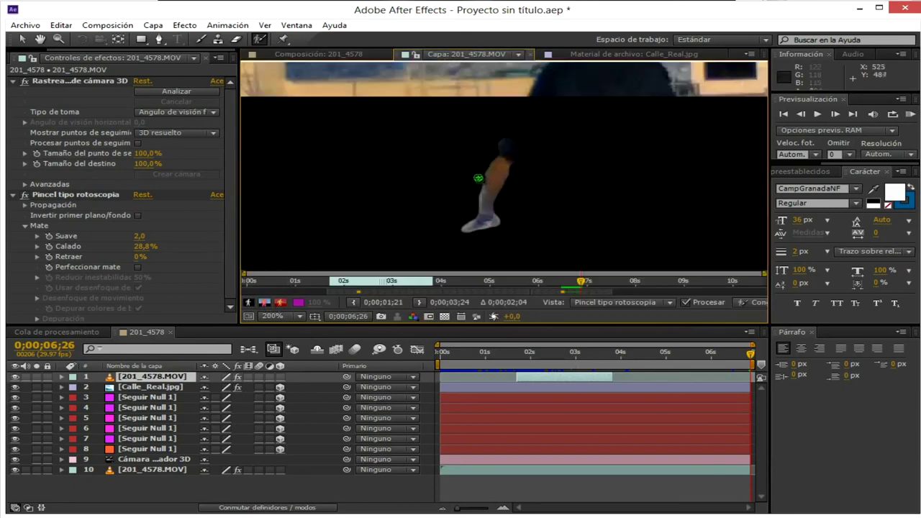
pyautogui.click(291, 59)
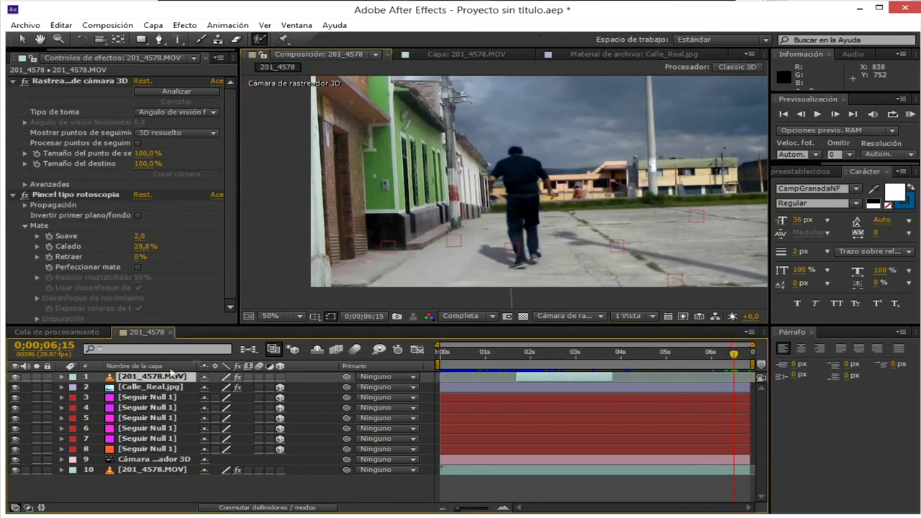
pyautogui.moveTo(734, 363); pyautogui.dragTo(735, 362)
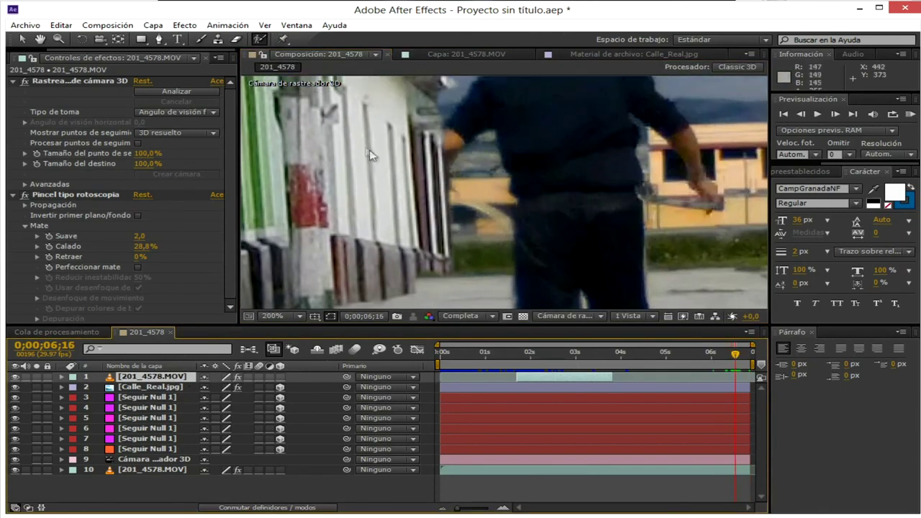
pyautogui.doubleClick(144, 377)
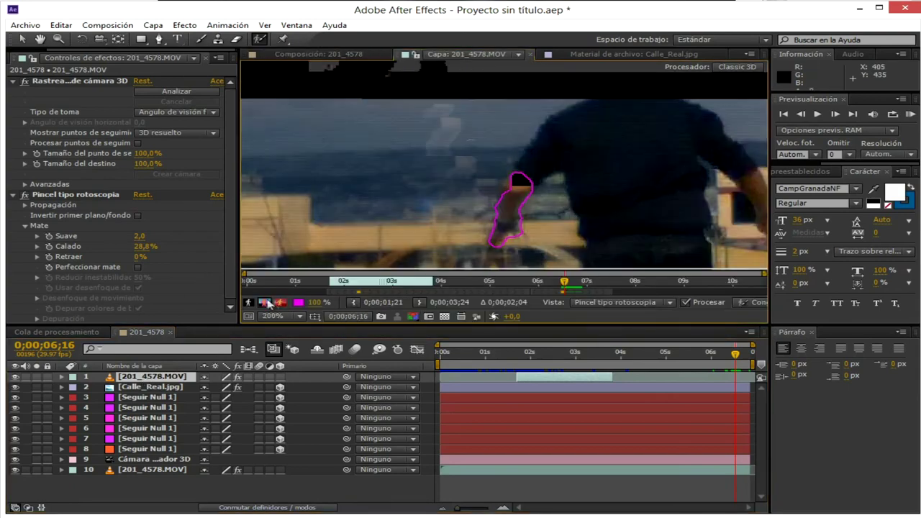
pyautogui.moveTo(499, 225); pyautogui.dragTo(499, 227)
pyautogui.click(344, 55)
# Extend the rotoscoped 201_4578.MOV copy's out point past 0;00;06;16, towards the end of the composition
pyautogui.moveTo(611, 376); pyautogui.dragTo(738, 376)
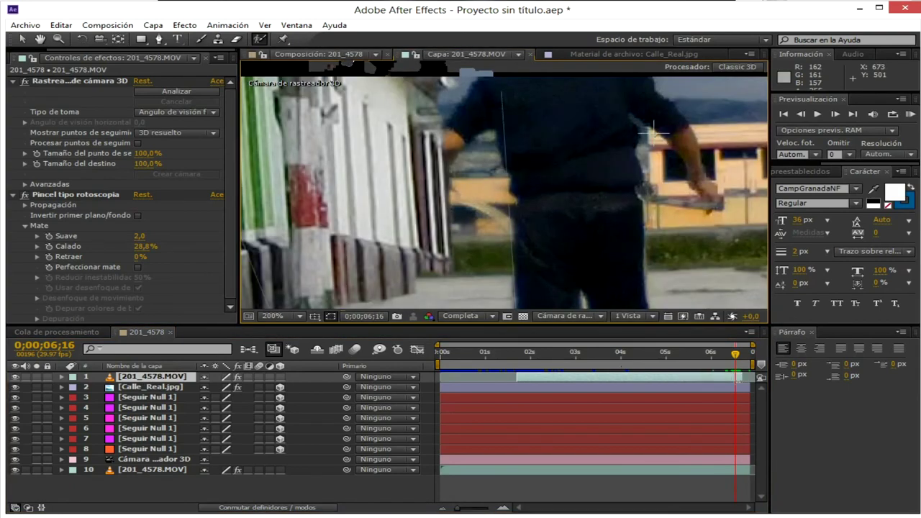
pyautogui.click(645, 357)
pyautogui.click(469, 316)
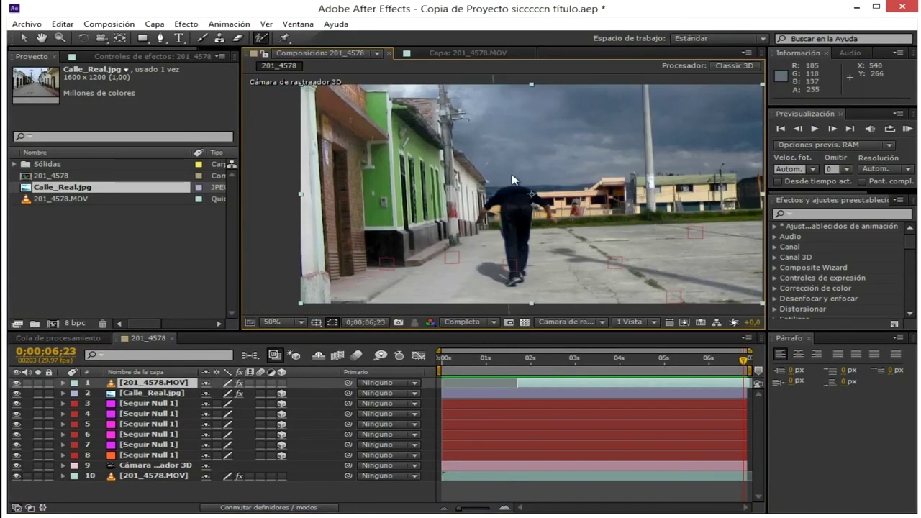
# Play back the composition and review how the rotoscoped arm passes in front of the buildings
pyautogui.moveTo(446, 357); pyautogui.dragTo(471, 360)
pyautogui.press('space')
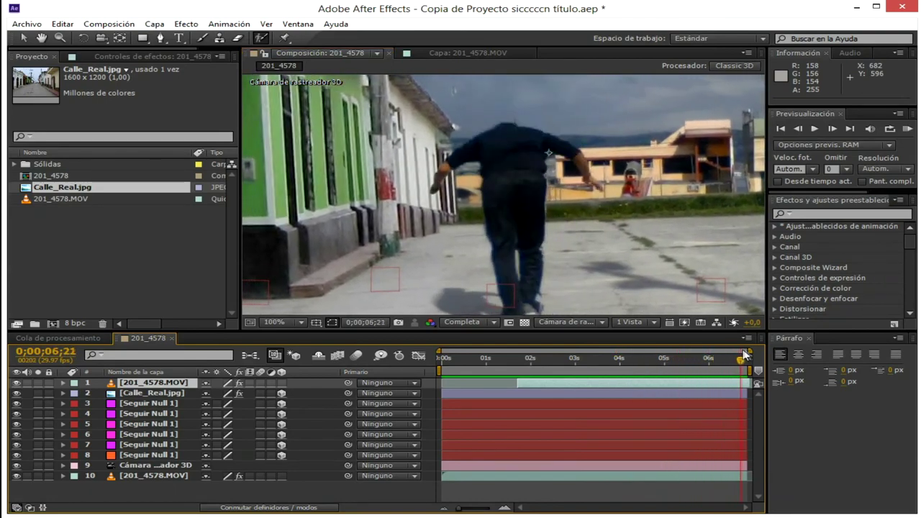
pyautogui.click(698, 354)
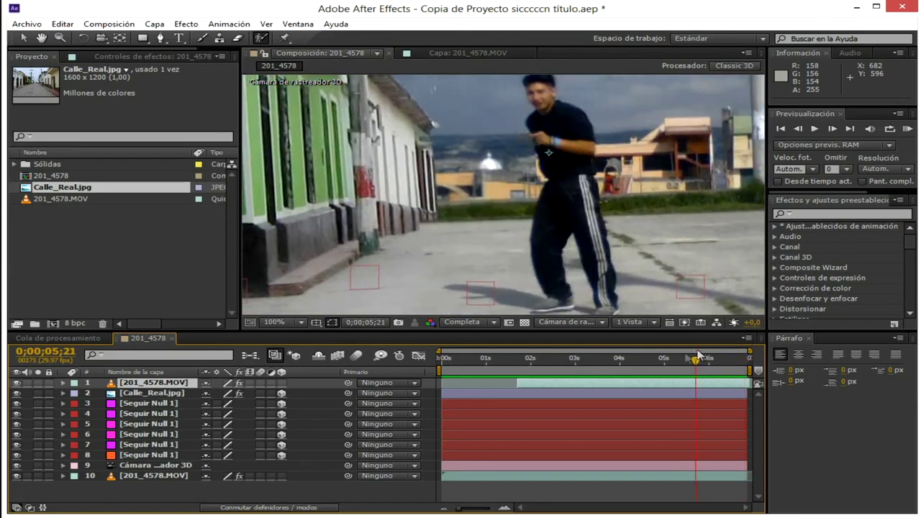
pyautogui.scroll(-2, 472, 216)
pyautogui.press('KP_0')
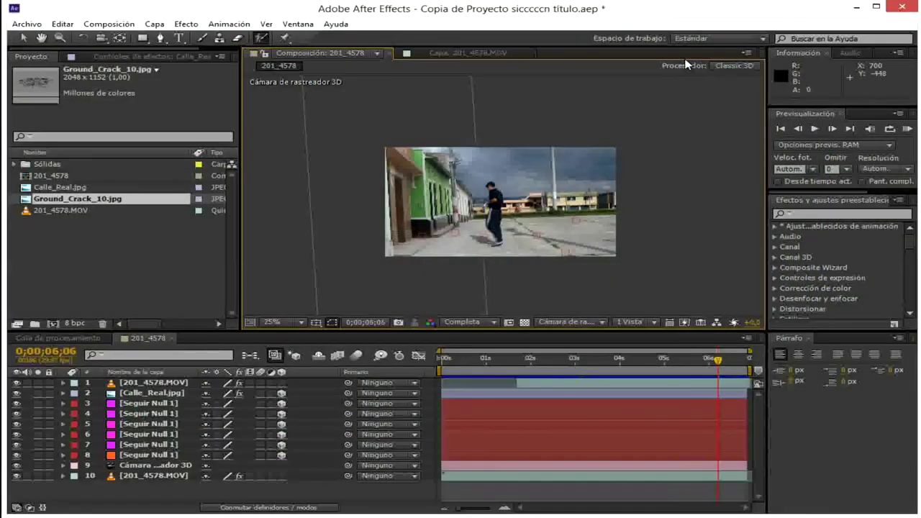
# Review the Ground_Crack_10.jpg image, add it as the topmost layer of the 201_4578 composition and make it a 3D layer
pyautogui.doubleClick(96, 203)
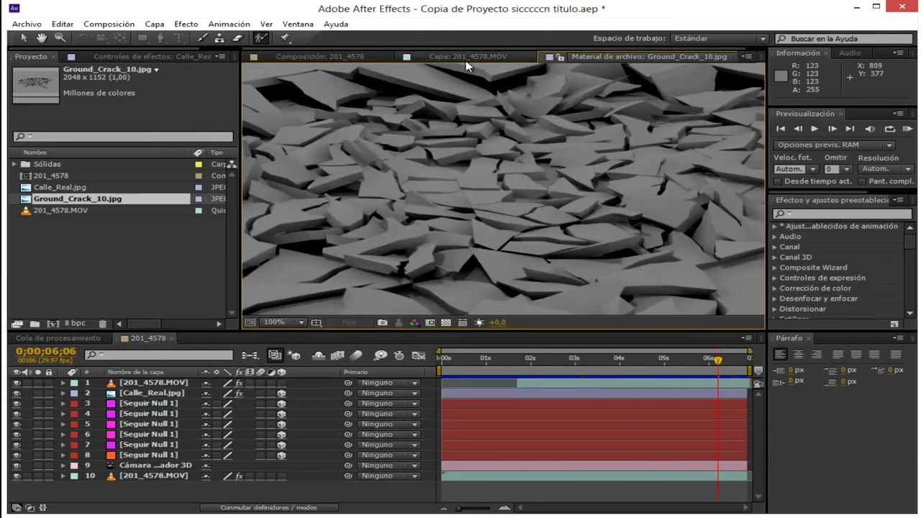
pyautogui.click(324, 57)
pyautogui.moveTo(101, 202); pyautogui.dragTo(209, 383)
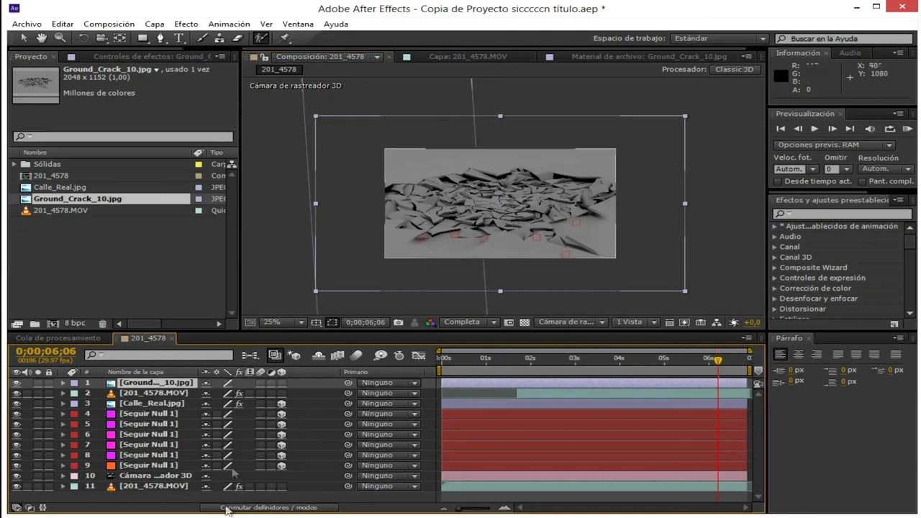
pyautogui.click(281, 383)
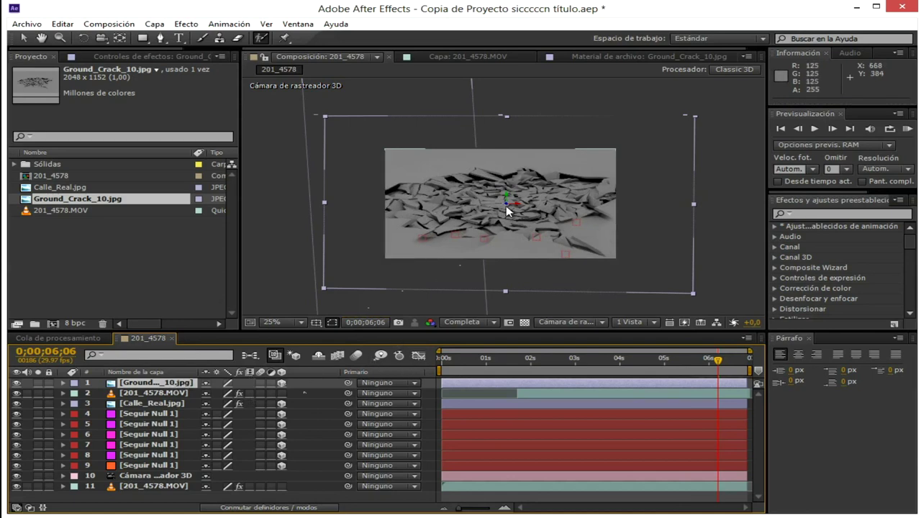
# Scale down the Ground_Crack_10.jpg layer with the Selection tool and shift it slightly along its X axis
pyautogui.moveTo(508, 207); pyautogui.dragTo(520, 232)
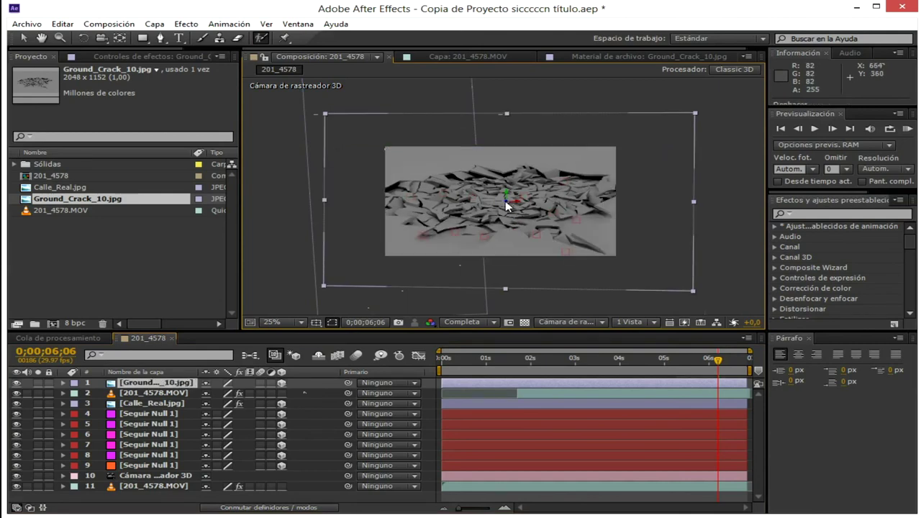
pyautogui.press('v')
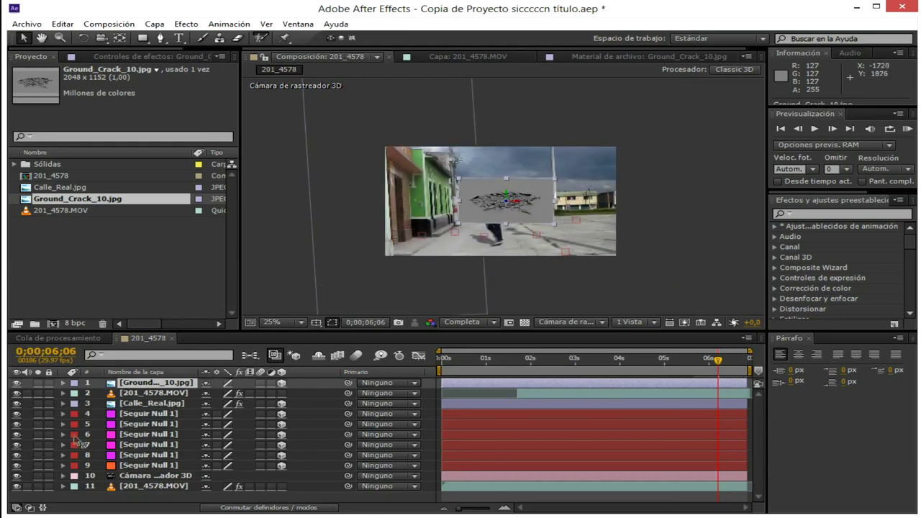
pyautogui.scroll(2, 514, 203)
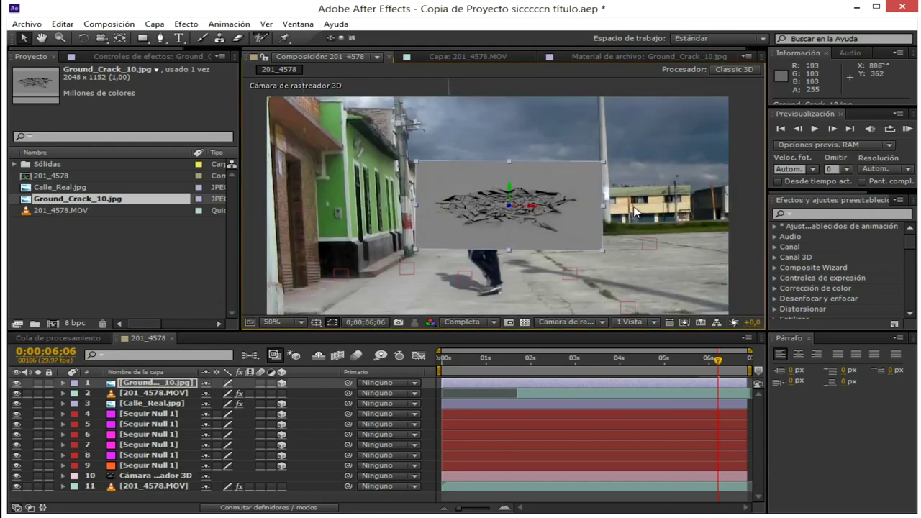
pyautogui.moveTo(536, 206); pyautogui.dragTo(549, 210)
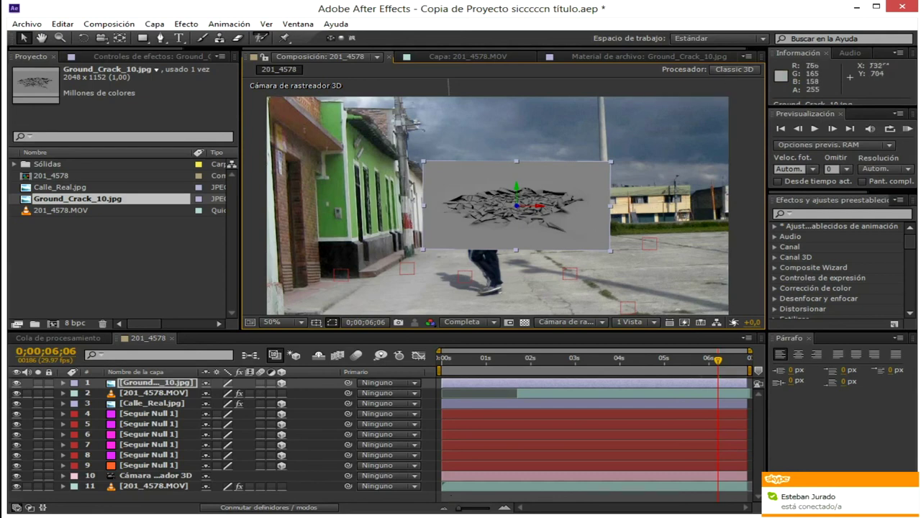
# Move the Ground_Crack_10.jpg layer along its axes onto the pavement beside the walking man
pyautogui.moveTo(538, 209); pyautogui.dragTo(746, 200)
pyautogui.moveTo(568, 186); pyautogui.dragTo(557, 211)
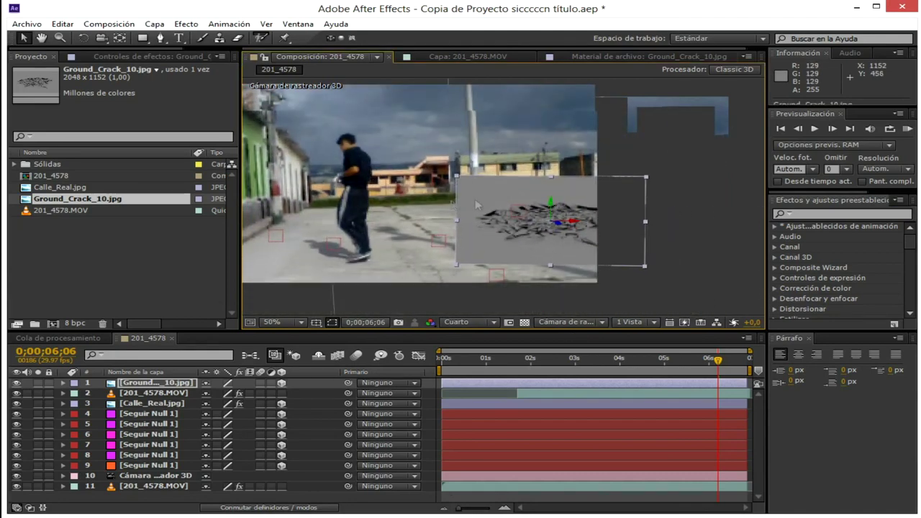
pyautogui.moveTo(573, 221); pyautogui.dragTo(356, 227)
pyautogui.moveTo(493, 204); pyautogui.dragTo(492, 221)
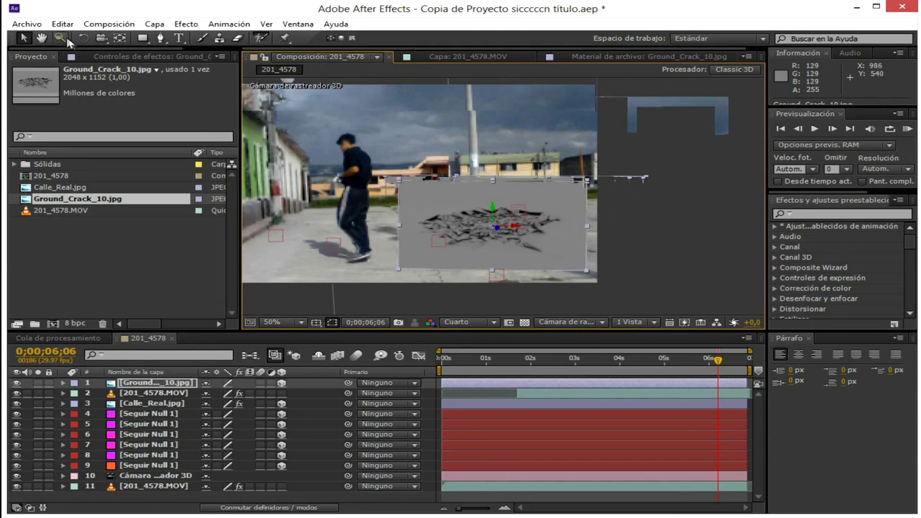
# Rotate the Ground_Crack_10.jpg layer about its X axis with the Rotation tool so it lies flat on the pavement
pyautogui.press('w')
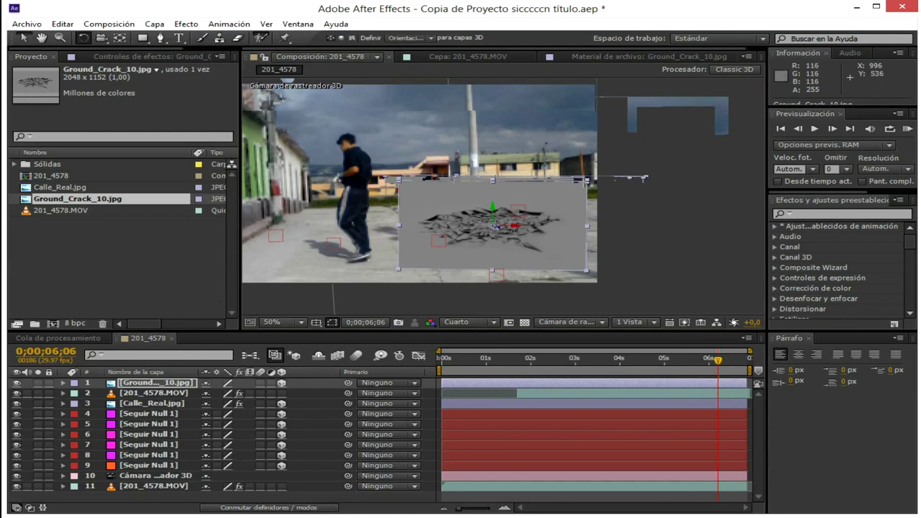
pyautogui.click(492, 213)
pyautogui.moveTo(495, 208); pyautogui.dragTo(510, 215)
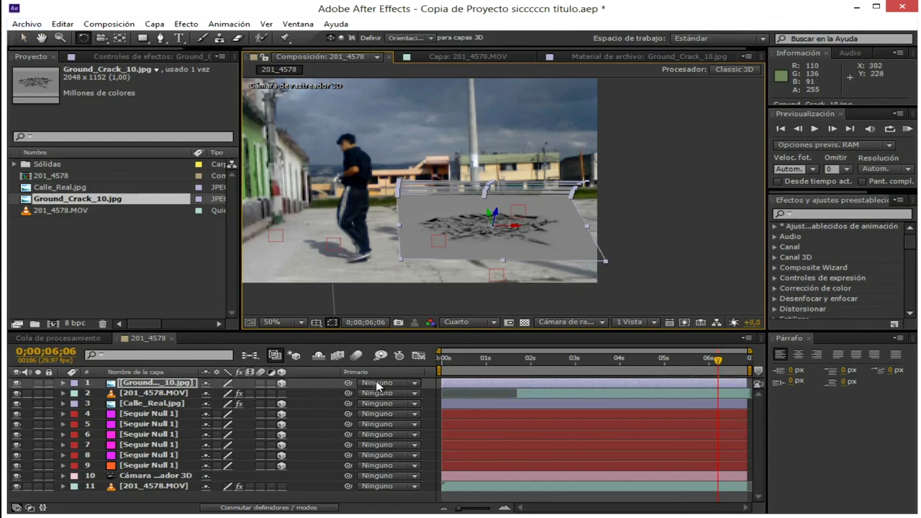
# Set the Ground_Crack_10.jpg layer's blending mode to Luz fuerte and the composition preview resolution to Completa
pyautogui.click(33, 509)
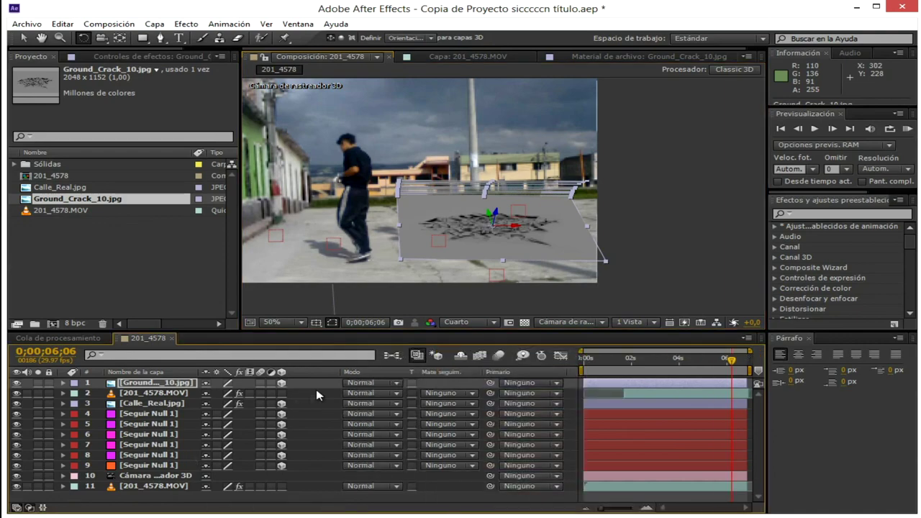
pyautogui.click(385, 383)
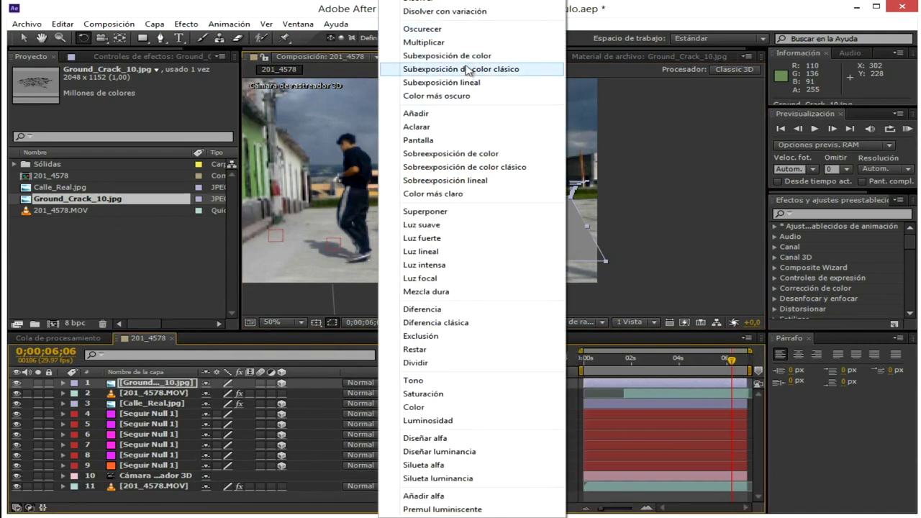
pyautogui.click(441, 240)
pyautogui.click(23, 37)
pyautogui.scroll(1, 512, 218)
pyautogui.scroll(-2, 513, 218)
pyautogui.click(554, 237)
pyautogui.scroll(1, 459, 212)
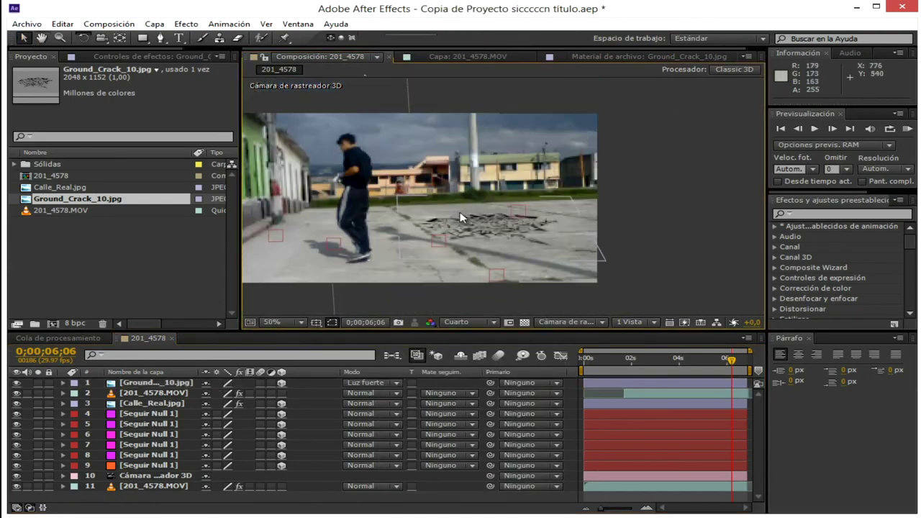
pyautogui.scroll(1, 460, 212)
pyautogui.click(469, 321)
pyautogui.click(490, 353)
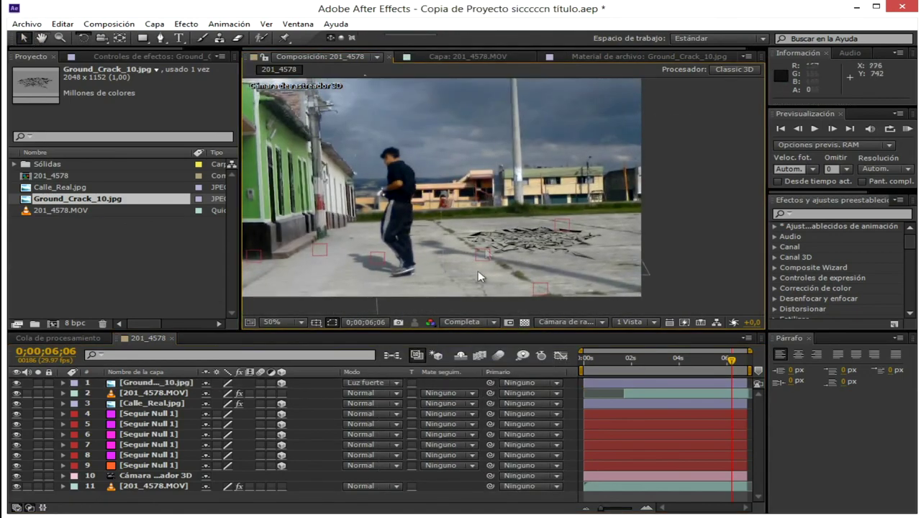
# Reposition the Ground_Crack_10.jpg layer along its axes so the cracks sit farther back in the paved square
pyautogui.click(553, 245)
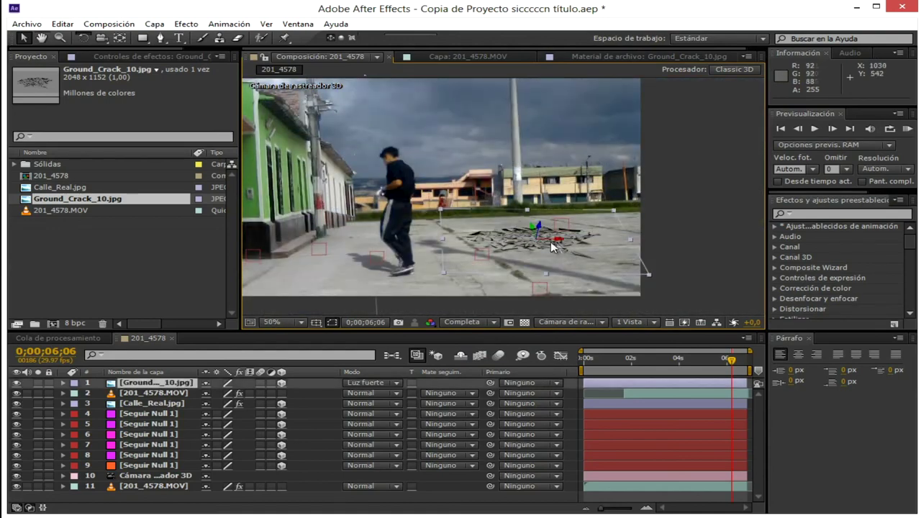
pyautogui.scroll(4, 543, 231)
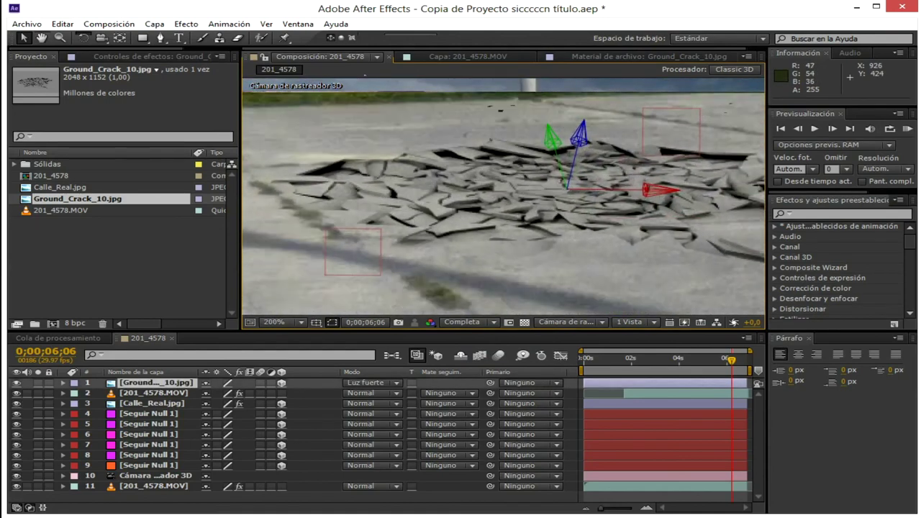
pyautogui.moveTo(664, 196); pyautogui.dragTo(321, 213)
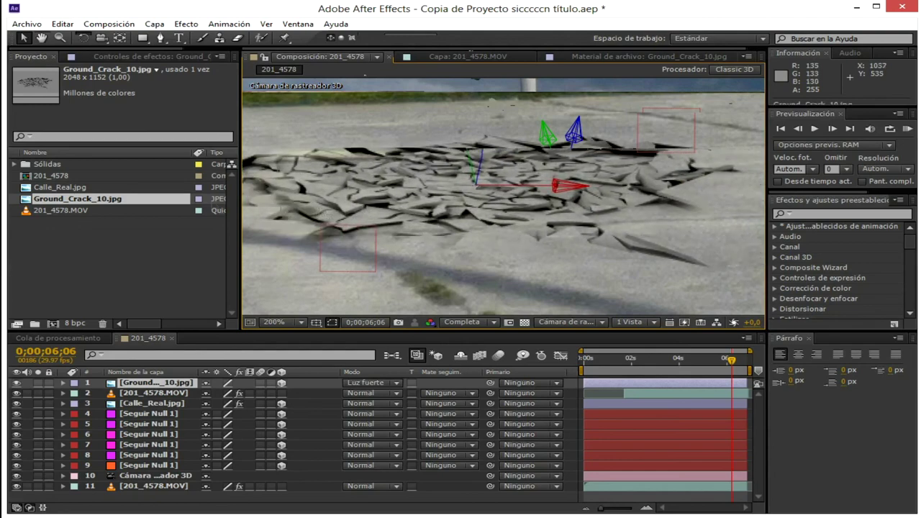
pyautogui.scroll(-2, 528, 215)
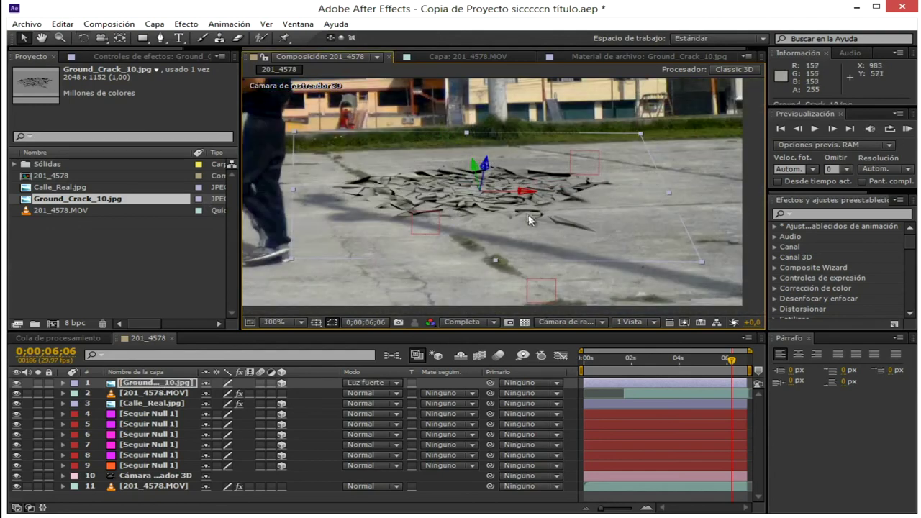
pyautogui.moveTo(523, 186); pyautogui.dragTo(529, 233)
pyautogui.scroll(-2, 530, 233)
pyautogui.click(541, 255)
pyautogui.scroll(2, 521, 223)
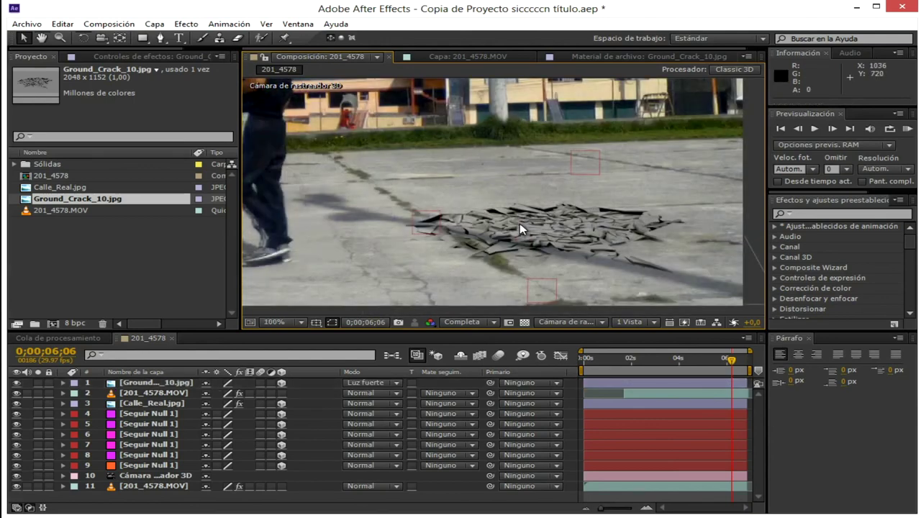
pyautogui.click(519, 223)
pyautogui.scroll(-2, 653, 158)
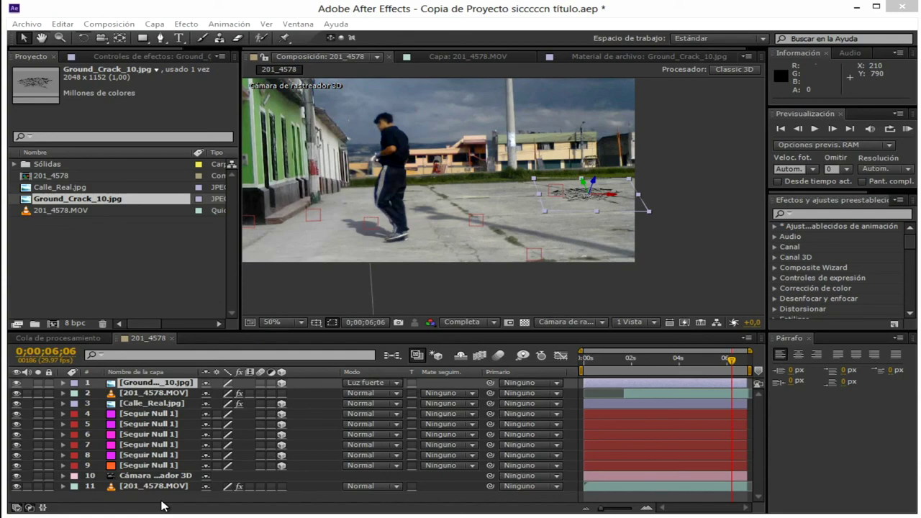
# Create a new dark grey solid as the top layer of the 201_4578 composition, accepting the proposed settings
pyautogui.rightClick(152, 496)
pyautogui.moveTo(415, 365)
pyautogui.click(485, 396)
pyautogui.click(526, 332)
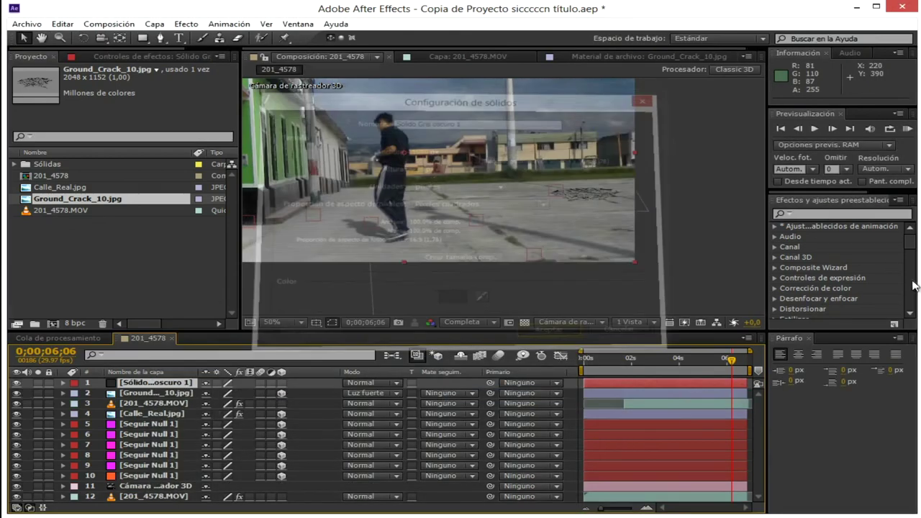
# Apply the Video Copilot Element effect to the dark grey solid
pyautogui.moveTo(912, 251); pyautogui.dragTo(910, 302)
pyautogui.click(775, 313)
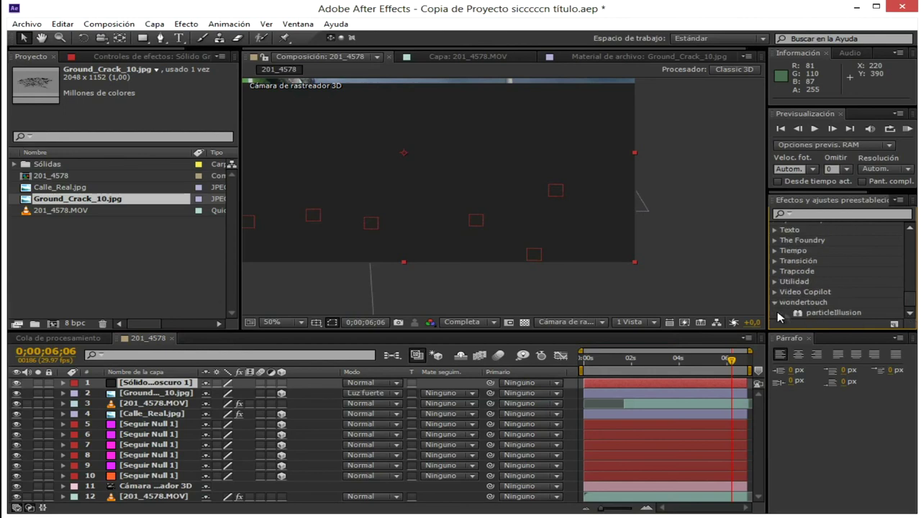
pyautogui.click(775, 292)
pyautogui.moveTo(821, 303); pyautogui.dragTo(472, 184)
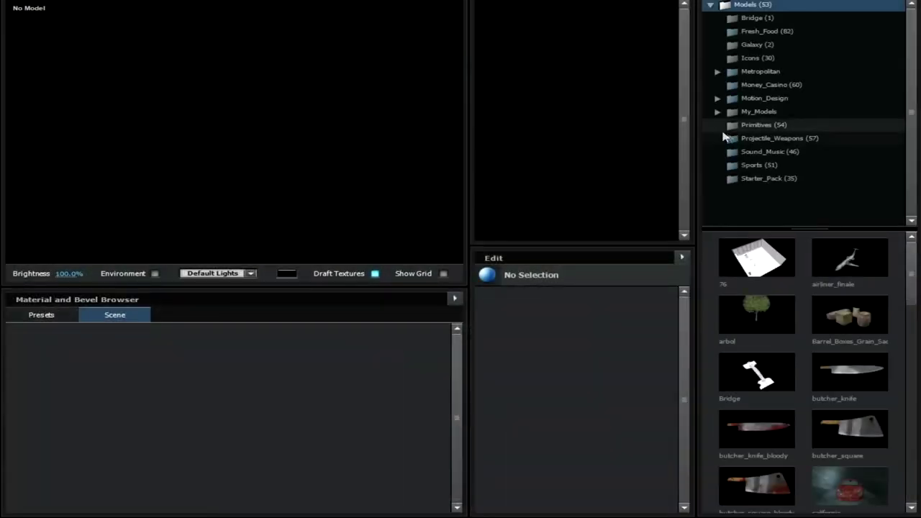
# Browse the model folders in Element's Scene Setup and add the chainsaw model to the scene
pyautogui.click(729, 137)
pyautogui.click(771, 179)
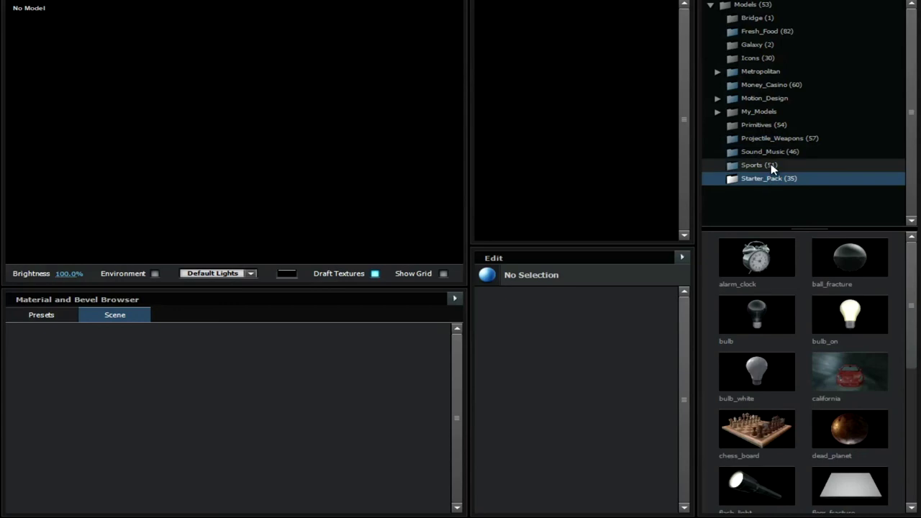
pyautogui.click(770, 164)
pyautogui.click(774, 139)
pyautogui.click(758, 58)
pyautogui.click(764, 97)
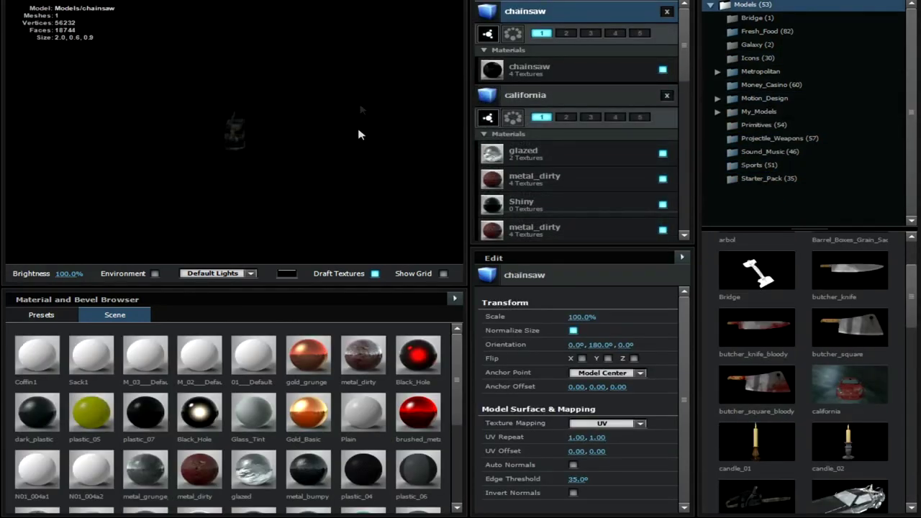
# Inspect the chainsaw in the model preview, remove the california model and return to the composition
pyautogui.moveTo(359, 134); pyautogui.dragTo(210, 231)
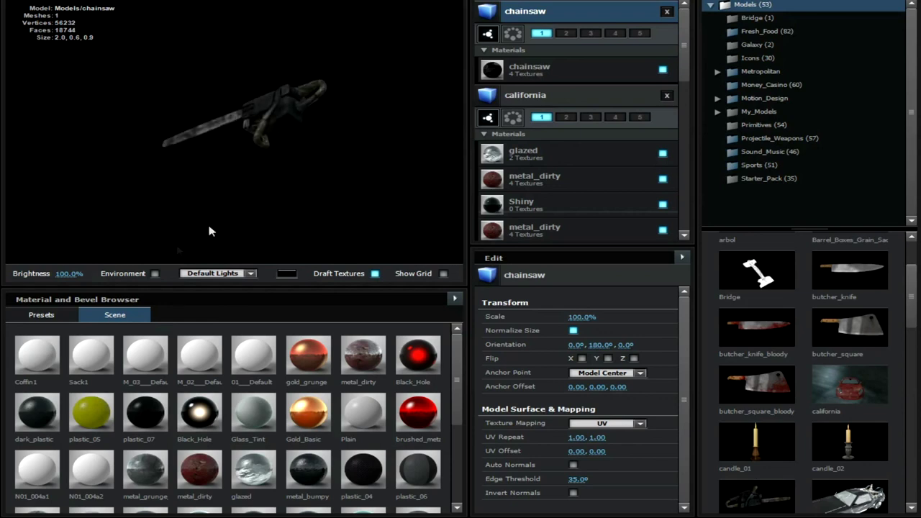
pyautogui.scroll(3, 211, 231)
pyautogui.click(666, 96)
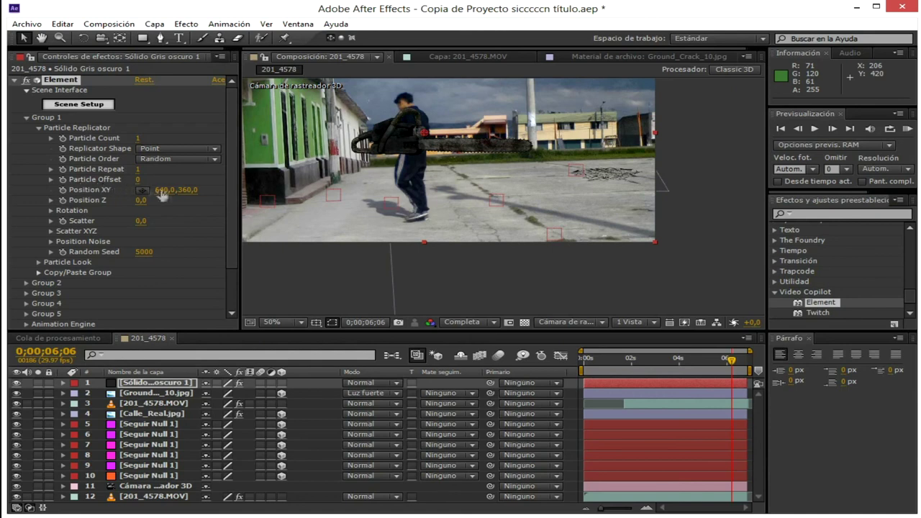
# Set the Group 1 chainsaw's Position XY to 899, 592 and its rotation to X 11°, Y 35°, Z 5°
pyautogui.moveTo(240, 195); pyautogui.dragTo(364, 198)
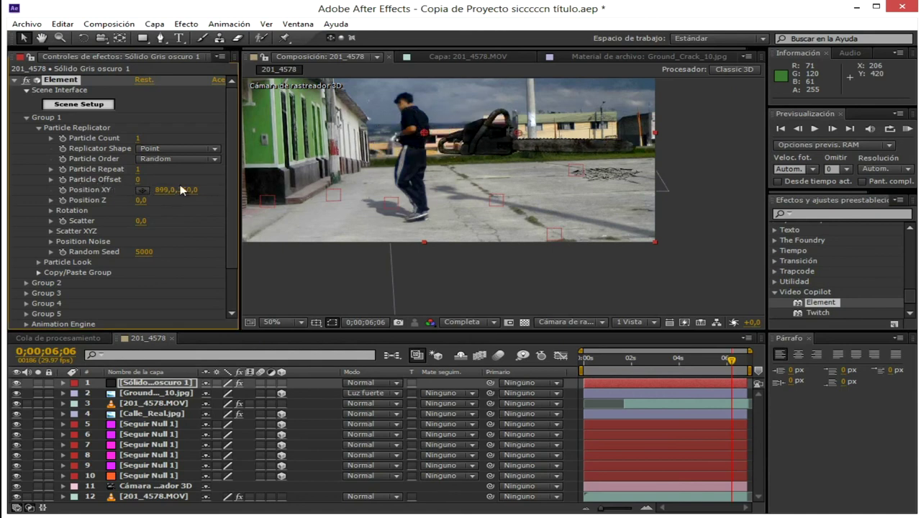
pyautogui.moveTo(189, 190); pyautogui.dragTo(85, 215)
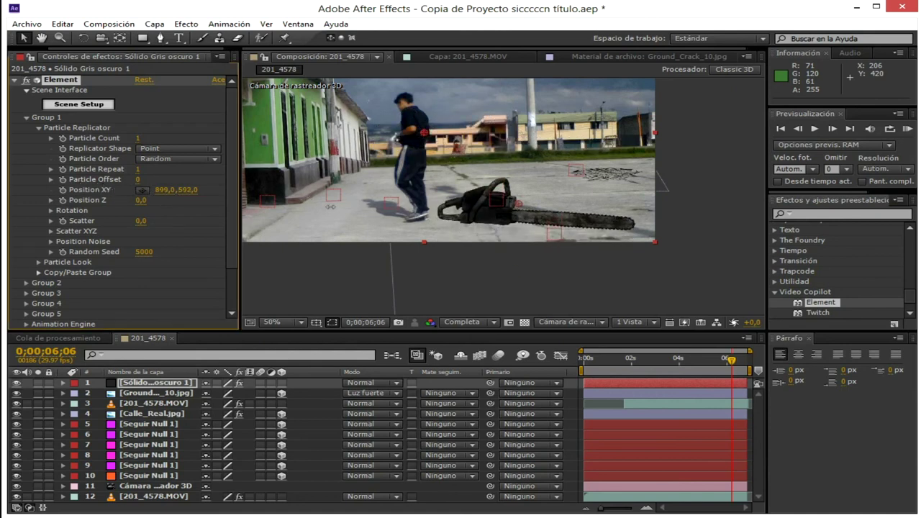
pyautogui.click(52, 202)
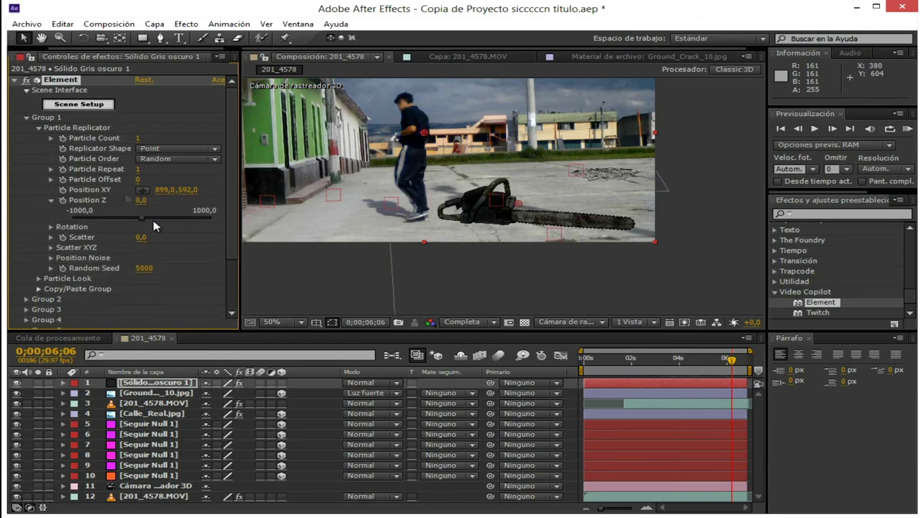
pyautogui.click(51, 226)
pyautogui.moveTo(166, 237); pyautogui.dragTo(173, 257)
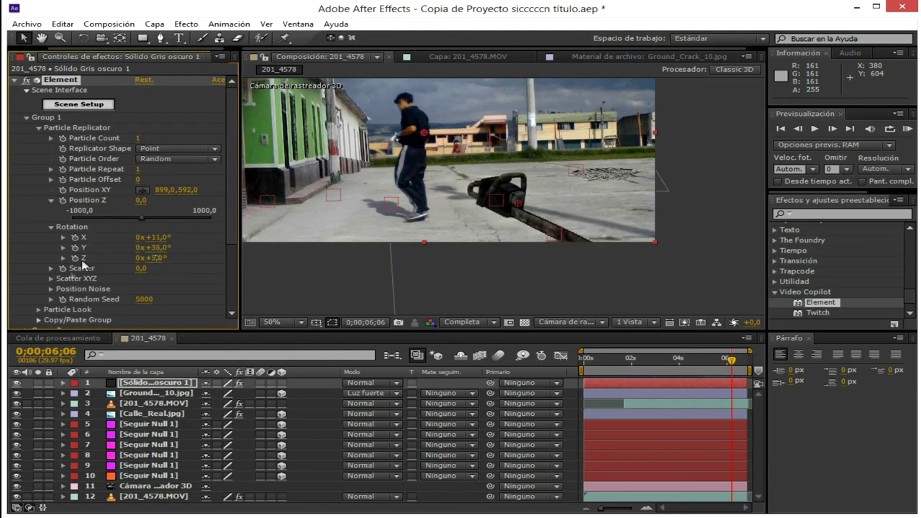
# Set the chainsaw's Particle Look size to 6,29 and its Group 1 Position XY to 1046, 582
pyautogui.click(38, 309)
pyautogui.scroll(-3, 88, 296)
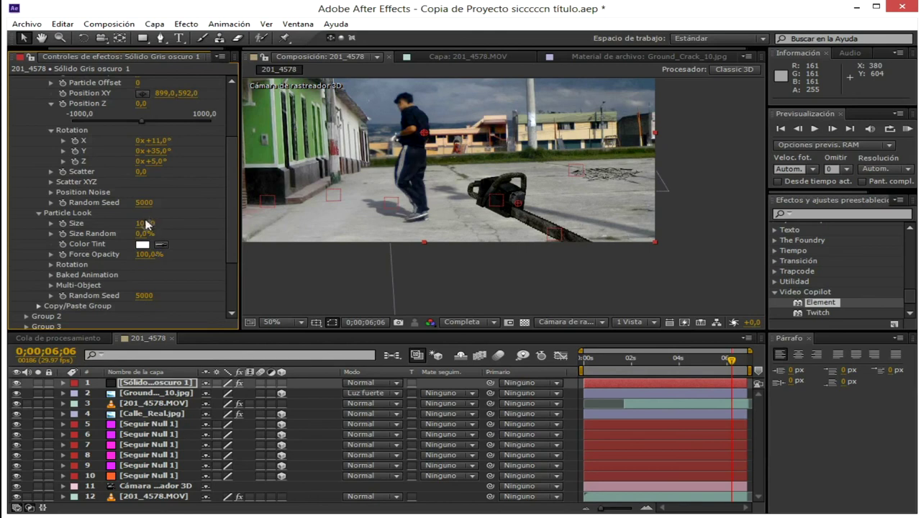
pyautogui.moveTo(153, 223); pyautogui.dragTo(34, 237)
pyautogui.moveTo(2, 274); pyautogui.dragTo(15, 308)
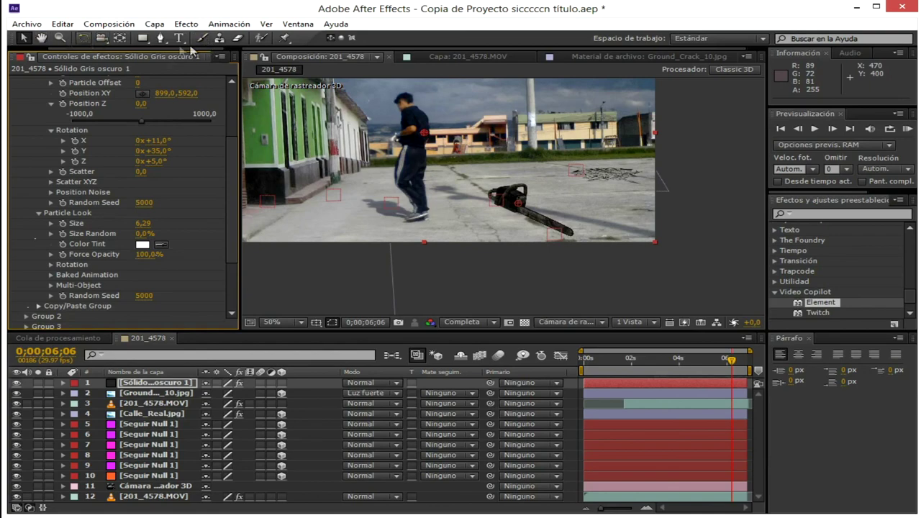
pyautogui.moveTo(188, 93); pyautogui.dragTo(237, 92)
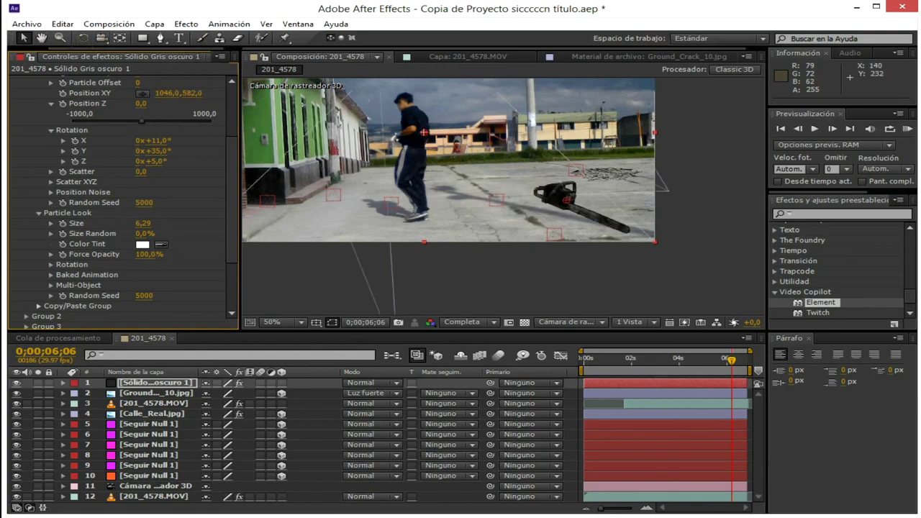
# Reopen Element's Scene Setup and add the plane model from the Primitives folder to the scene
pyautogui.scroll(4, 167, 114)
pyautogui.click(89, 104)
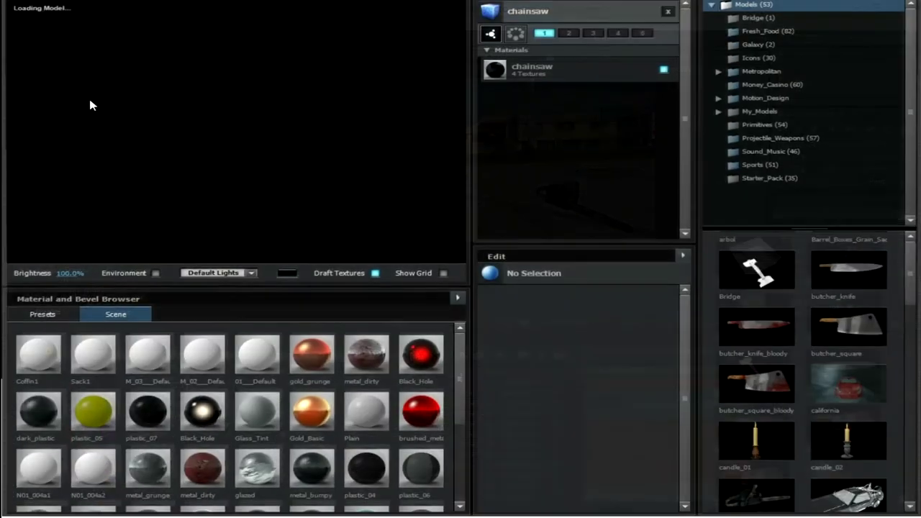
pyautogui.click(764, 125)
pyautogui.scroll(-5, 777, 363)
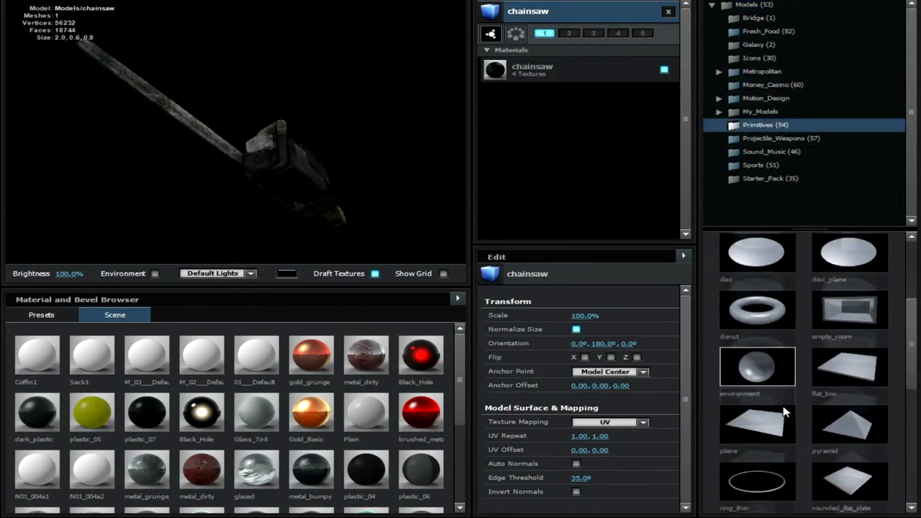
pyautogui.click(776, 366)
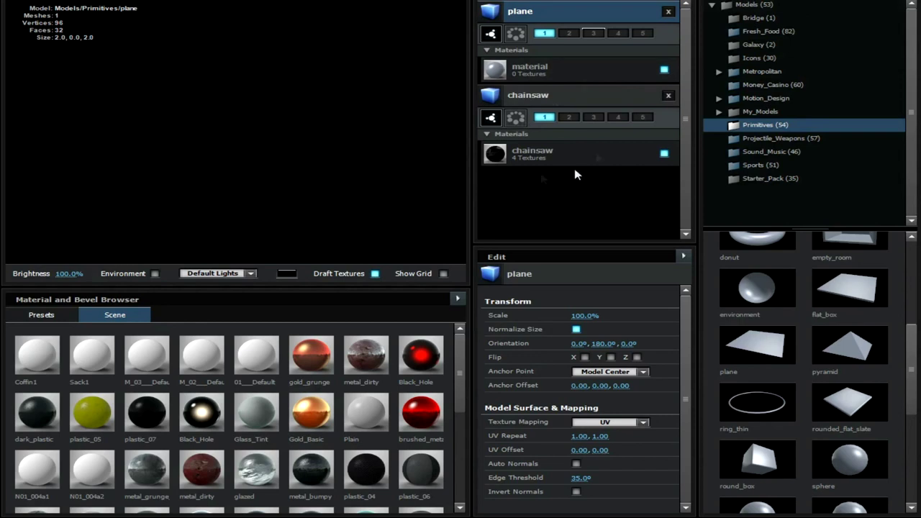
# Assign the plane model to group 2, keep the chainsaw in group 1, and return to the composition
pyautogui.click(564, 92)
pyautogui.click(565, 119)
pyautogui.click(544, 117)
pyautogui.click(567, 36)
pyautogui.click(558, 13)
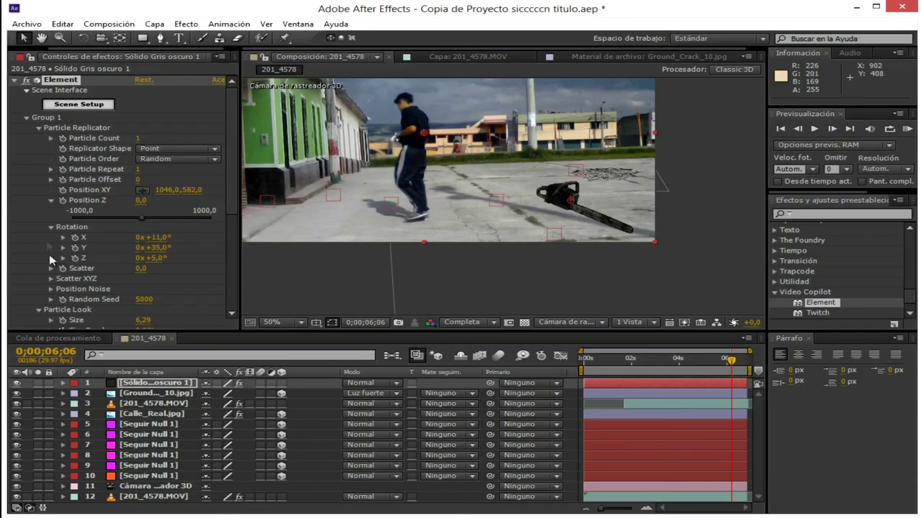
# Move the Group 2 plane under the chainsaw by setting its Particle Replicator Position XY to 940, 629
pyautogui.scroll(-5, 49, 254)
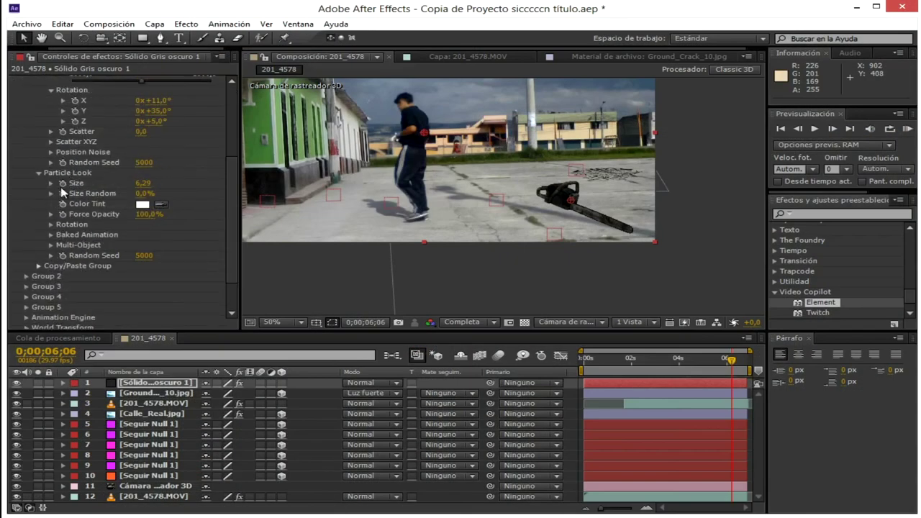
pyautogui.click(26, 277)
pyautogui.scroll(-2, 58, 272)
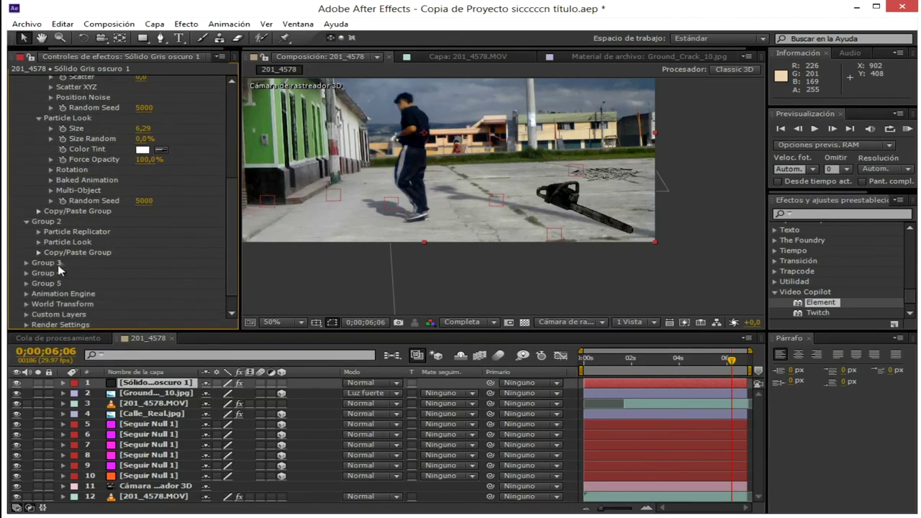
pyautogui.click(39, 231)
pyautogui.scroll(-1, 43, 238)
pyautogui.scroll(-1, 100, 255)
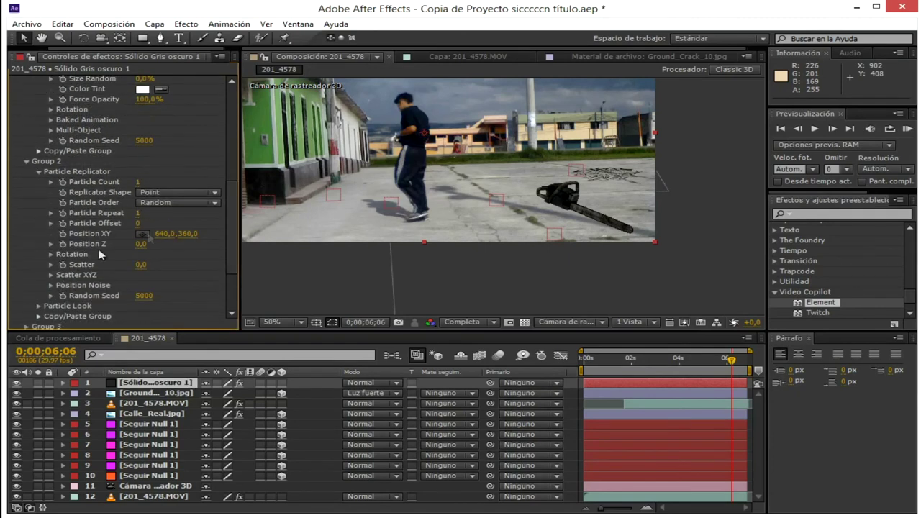
pyautogui.click(163, 233)
pyautogui.moveTo(188, 233); pyautogui.dragTo(593, 233)
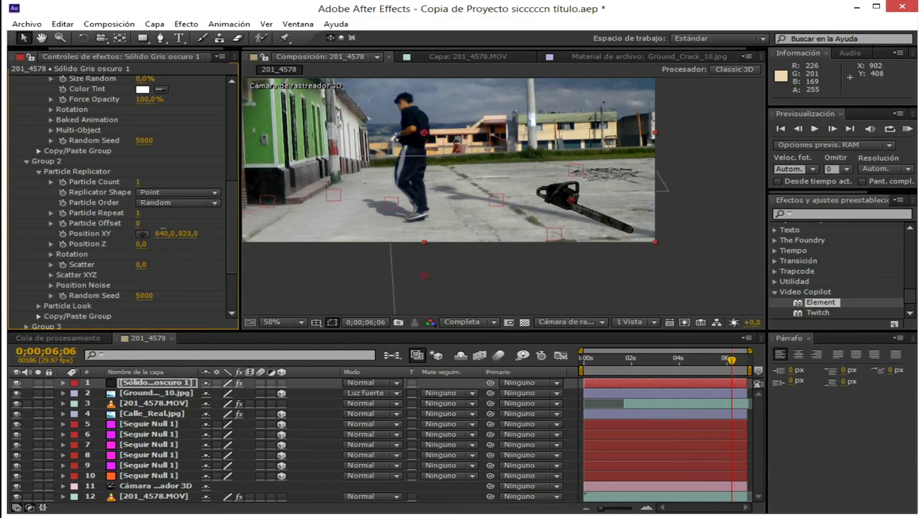
pyautogui.moveTo(172, 233); pyautogui.dragTo(208, 231)
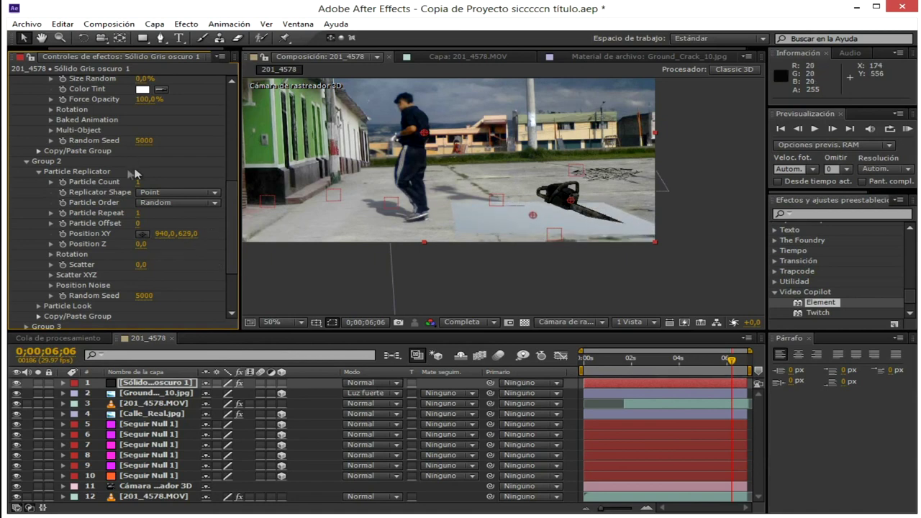
# Match the Group 2 plane's rotation to the chainsaw's: X 11°, Y 35°, Z 5°
pyautogui.scroll(1, 94, 128)
pyautogui.click(51, 137)
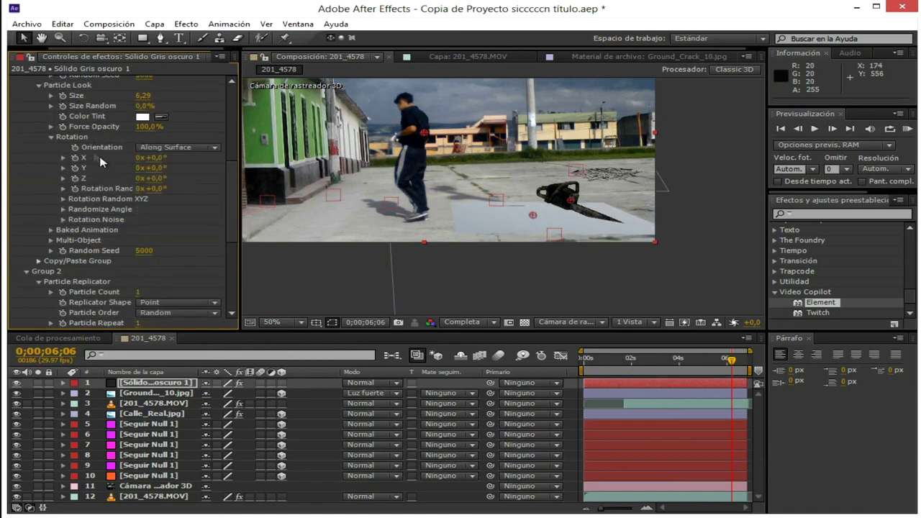
pyautogui.scroll(3, 113, 154)
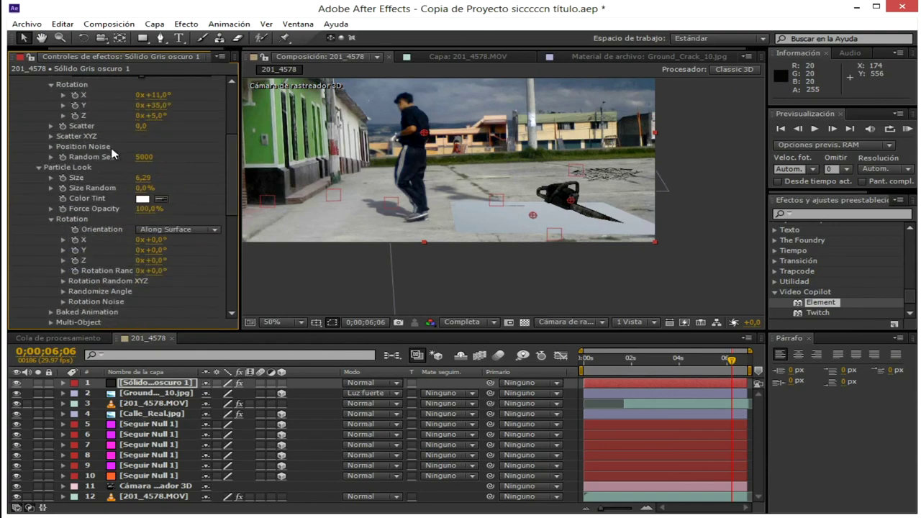
pyautogui.scroll(4, 127, 185)
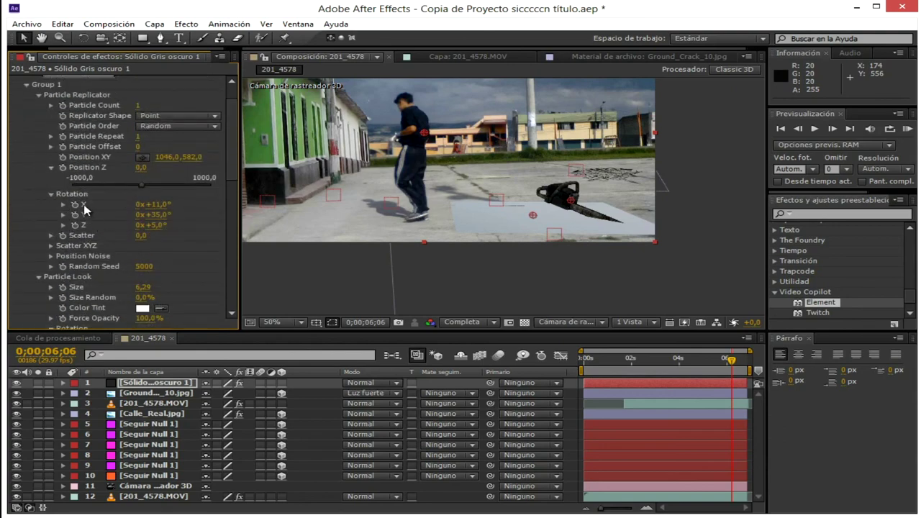
pyautogui.click(154, 204)
pyautogui.scroll(-5, 187, 247)
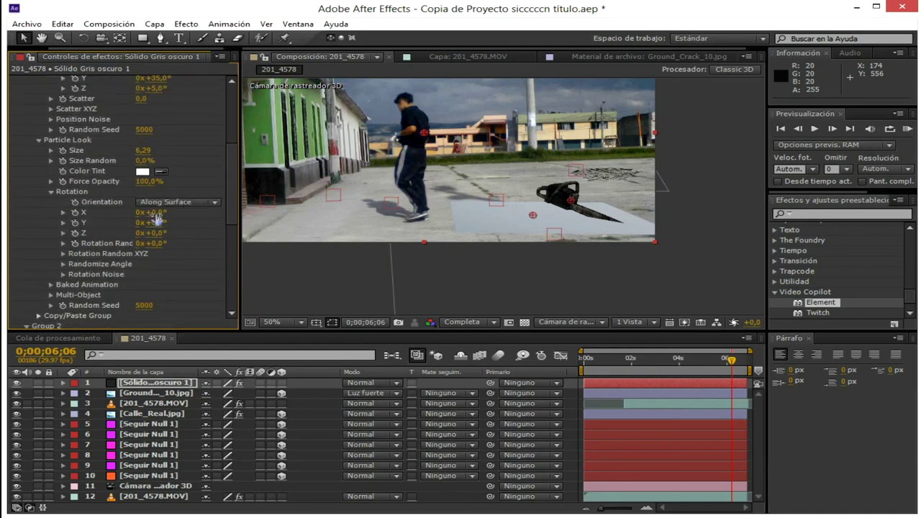
pyautogui.scroll(-9, 156, 223)
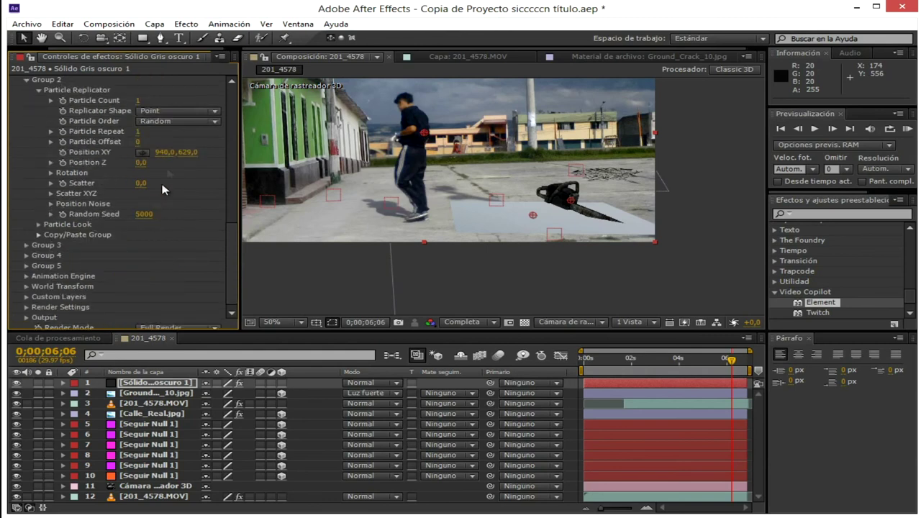
pyautogui.click(52, 174)
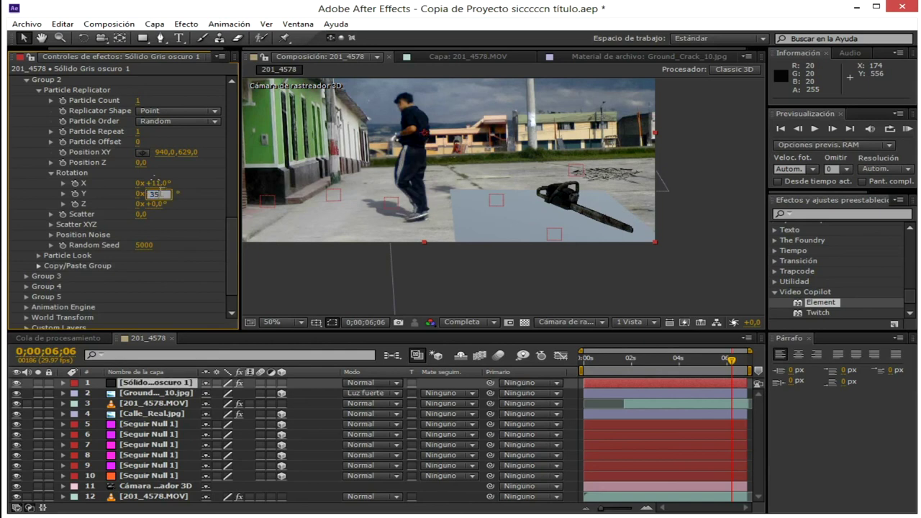
pyautogui.press('Return')
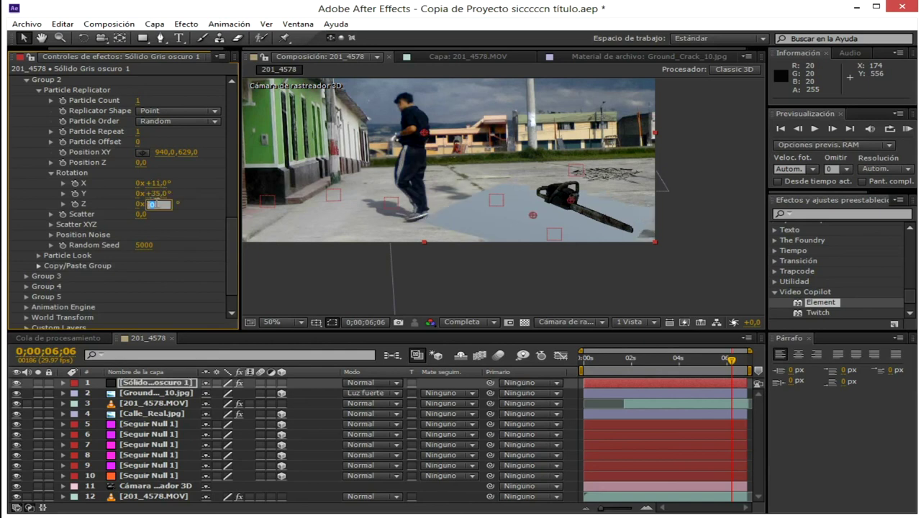
# Enable Ambient Occlusion (SSAO) in Element's Render Settings with an intensity of 4, and check the shading around the chainsaw
pyautogui.scroll(2, 548, 202)
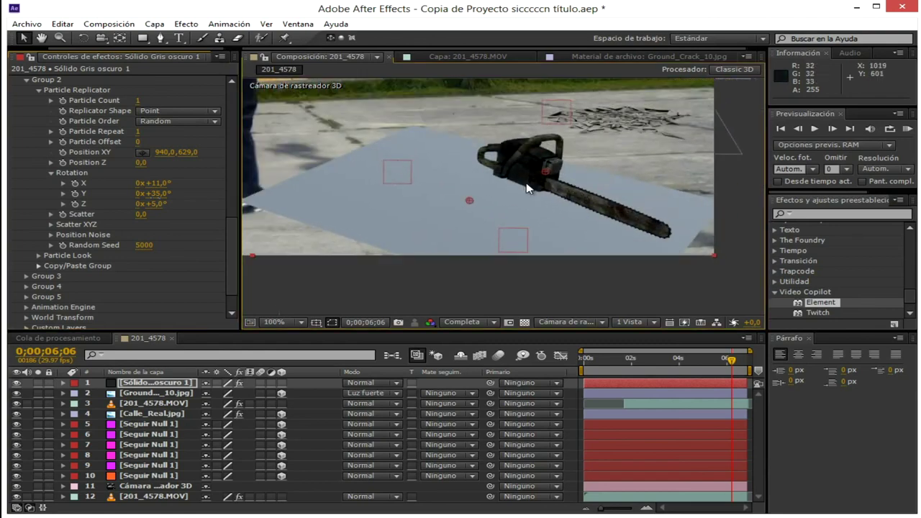
pyautogui.scroll(2, 510, 185)
pyautogui.scroll(-2, 438, 209)
pyautogui.moveTo(462, 201); pyautogui.dragTo(564, 234)
pyautogui.scroll(-2, 96, 279)
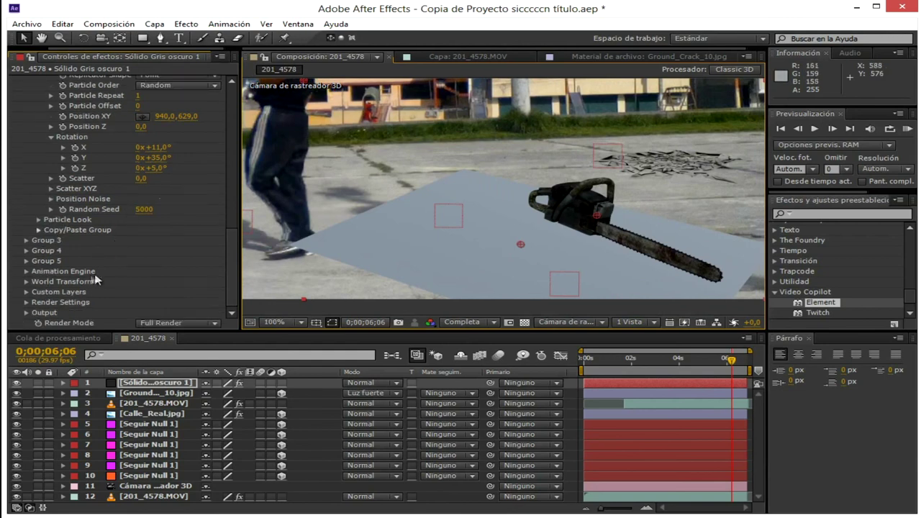
pyautogui.click(27, 303)
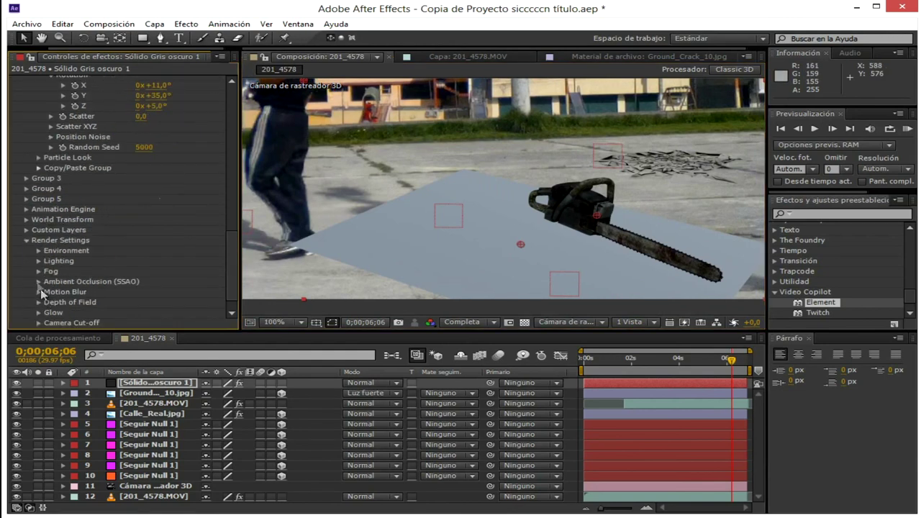
pyautogui.click(39, 282)
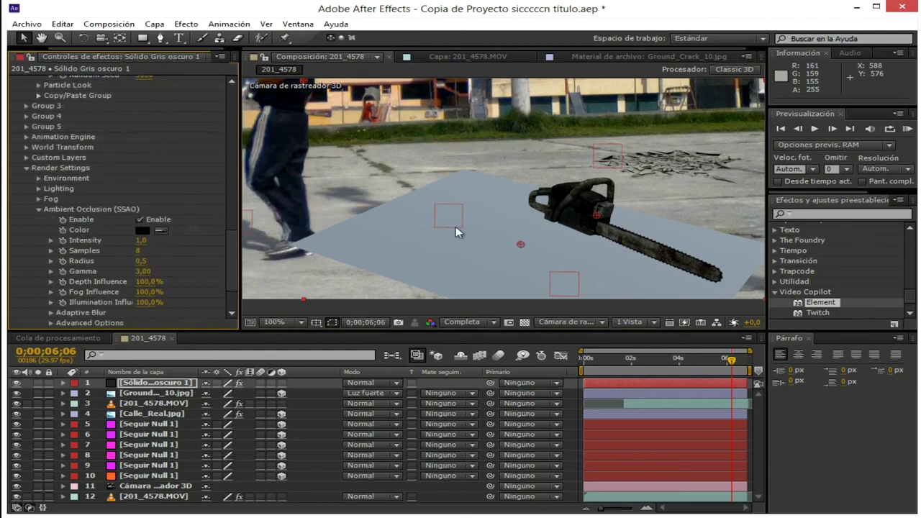
pyautogui.scroll(4, 456, 231)
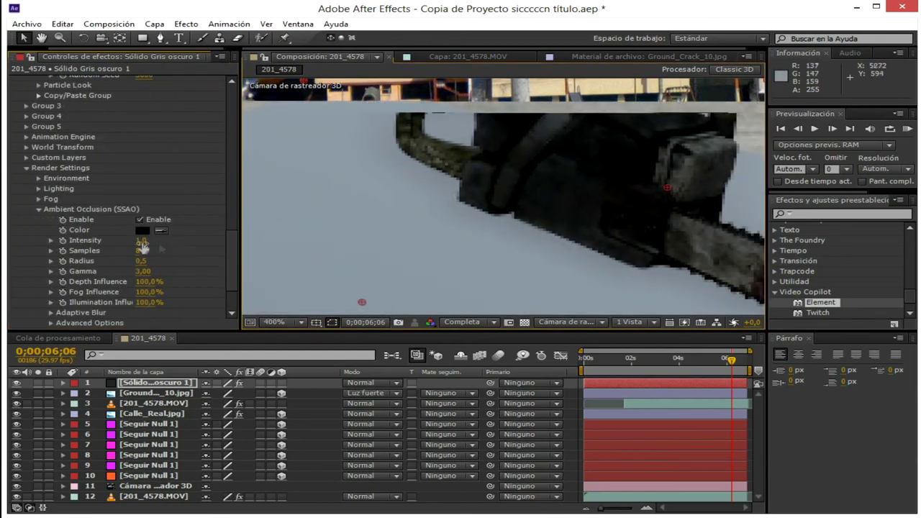
pyautogui.moveTo(153, 240); pyautogui.dragTo(170, 240)
pyautogui.scroll(-4, 547, 205)
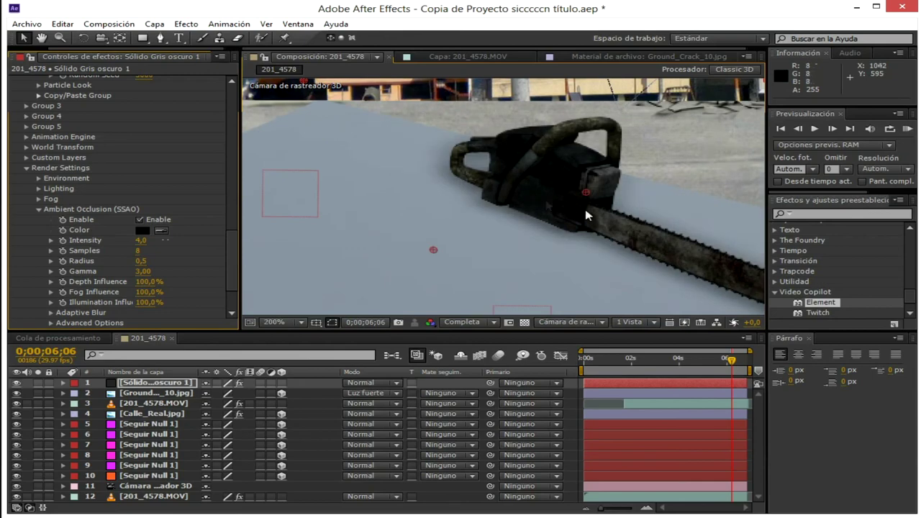
pyautogui.scroll(2, 563, 229)
pyautogui.moveTo(563, 230); pyautogui.dragTo(531, 220)
pyautogui.scroll(-2, 532, 220)
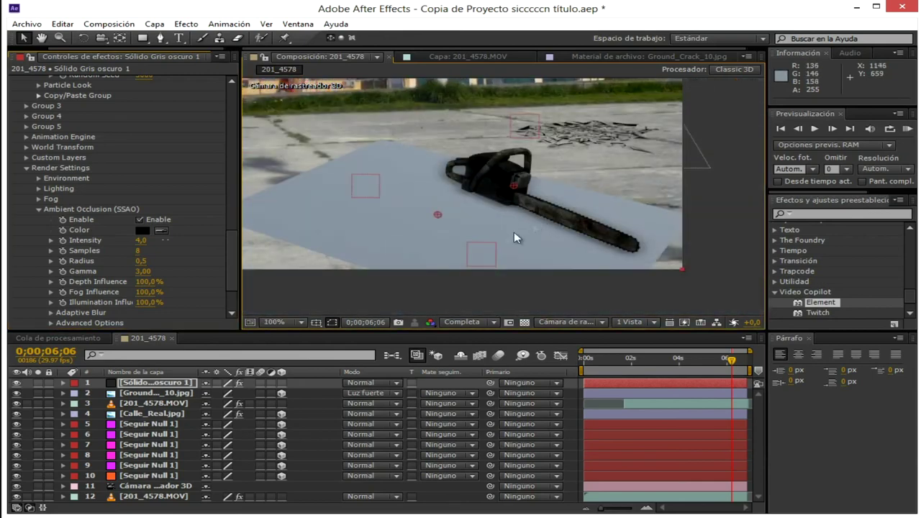
# Set the Group 2 plane's Position XY to 940, 622 and the Ambient Occlusion intensity to 5
pyautogui.scroll(8, 97, 208)
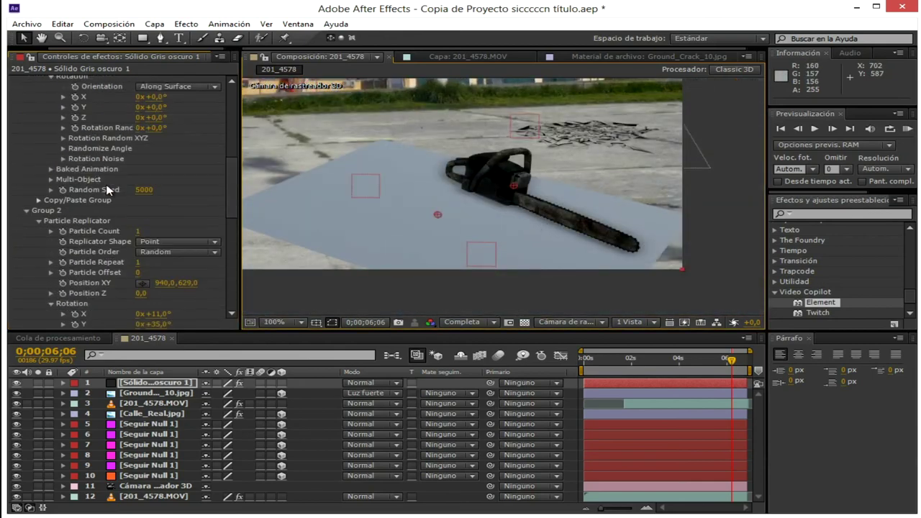
pyautogui.moveTo(186, 255); pyautogui.dragTo(175, 256)
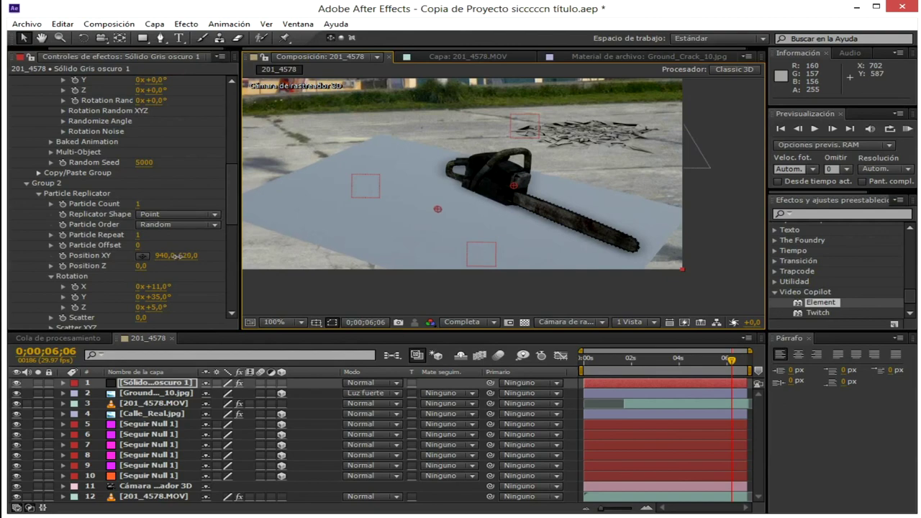
pyautogui.moveTo(179, 256); pyautogui.dragTo(183, 261)
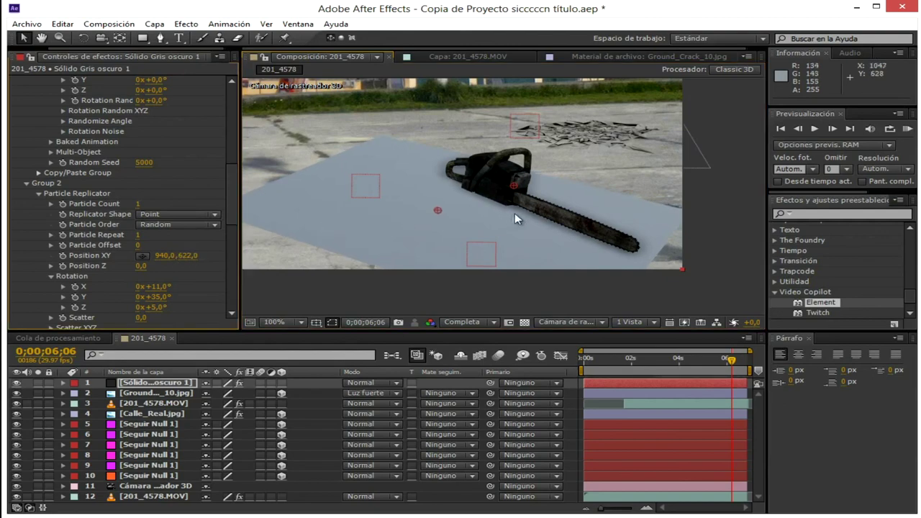
pyautogui.scroll(3, 484, 214)
pyautogui.scroll(-6, 480, 203)
pyautogui.scroll(4, 481, 204)
pyautogui.scroll(-2, 483, 206)
pyautogui.scroll(-8, 132, 291)
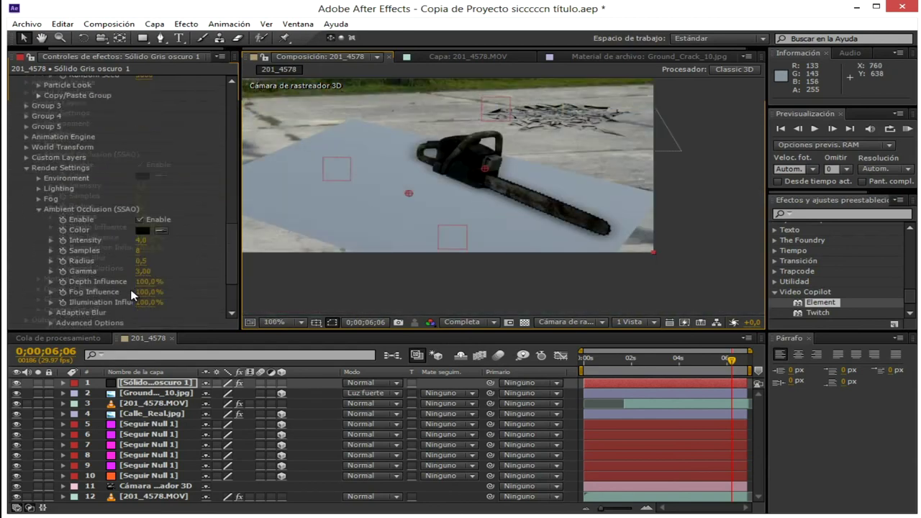
pyautogui.scroll(-3, 132, 291)
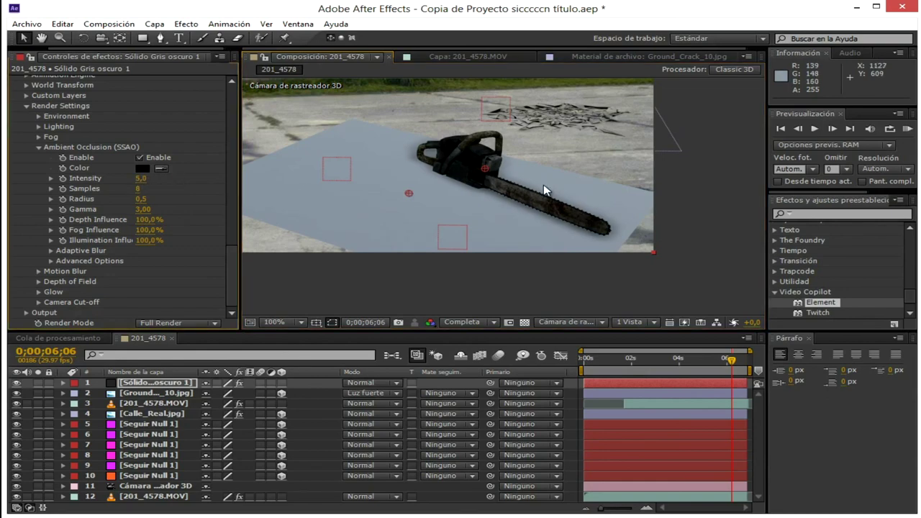
# Reopen Element's Scene Setup and change the plane material's settings so only its shading shows, hiding the plane itself, and return to the composition
pyautogui.scroll(-4, 545, 191)
pyautogui.scroll(10, 109, 106)
pyautogui.scroll(5, 110, 108)
pyautogui.click(84, 103)
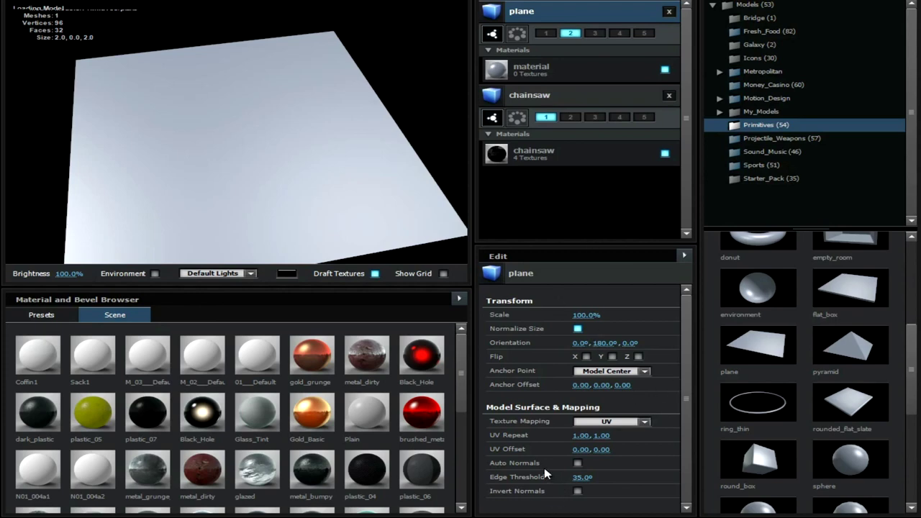
pyautogui.click(579, 70)
pyautogui.scroll(-10, 580, 432)
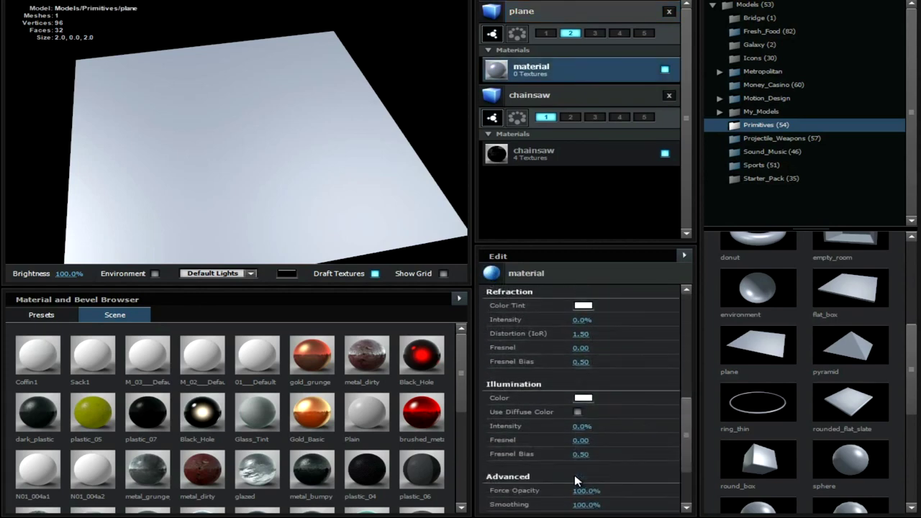
pyautogui.click(577, 442)
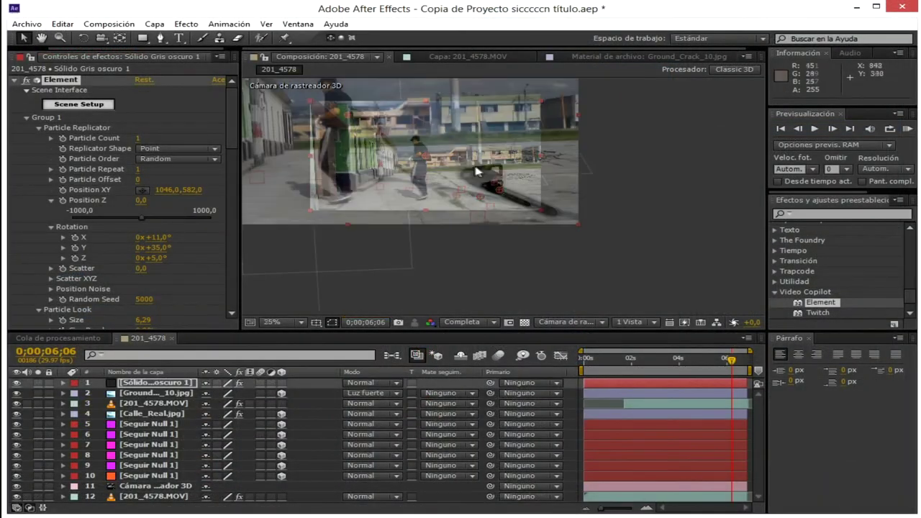
# Set the Particle Look size to 5,29 for the chainsaw and 10,95 for the plane, and run a RAM preview
pyautogui.scroll(4, 475, 170)
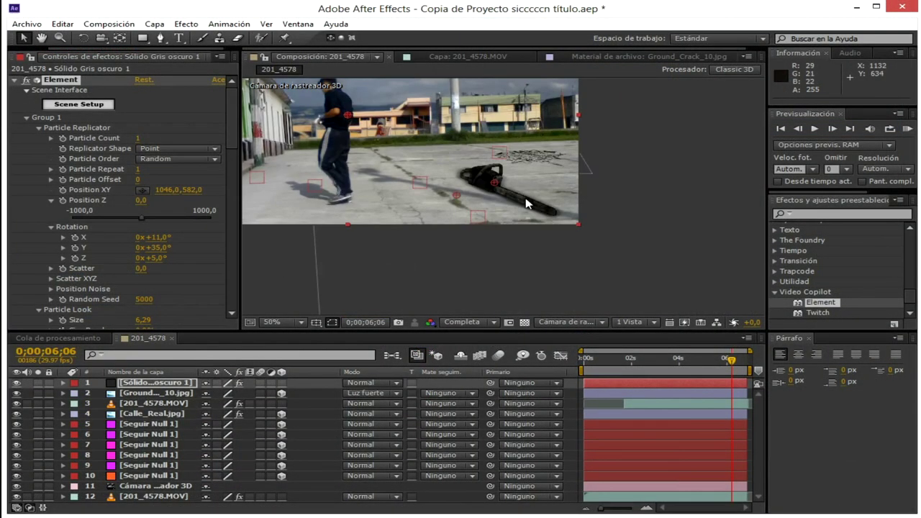
pyautogui.scroll(-4, 517, 187)
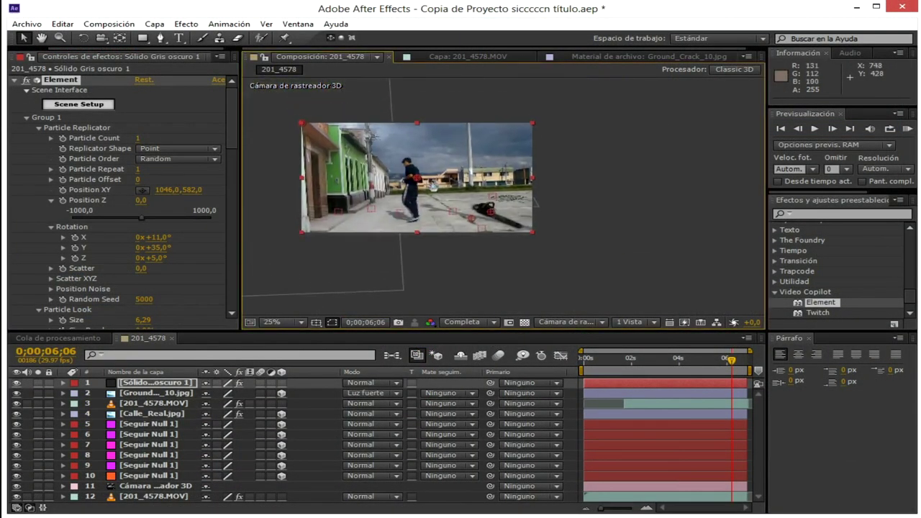
pyautogui.scroll(-3, 203, 181)
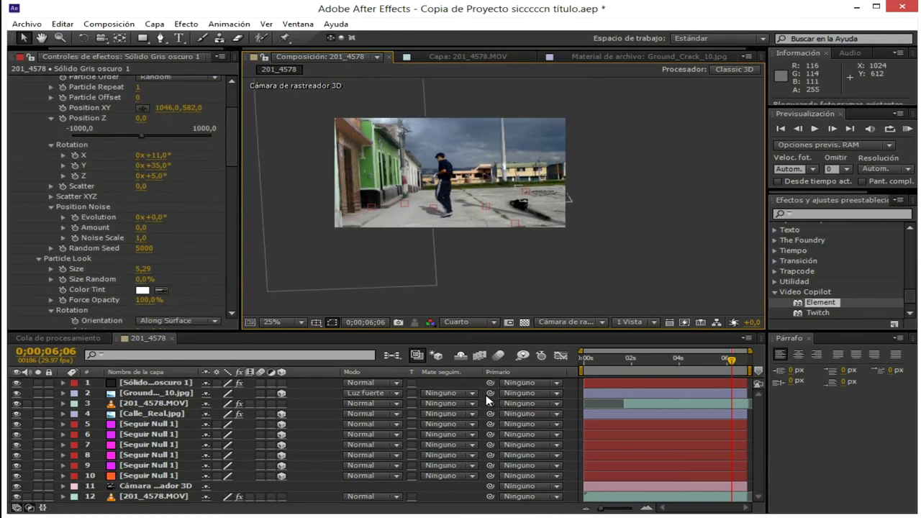
pyautogui.press('KP_0')
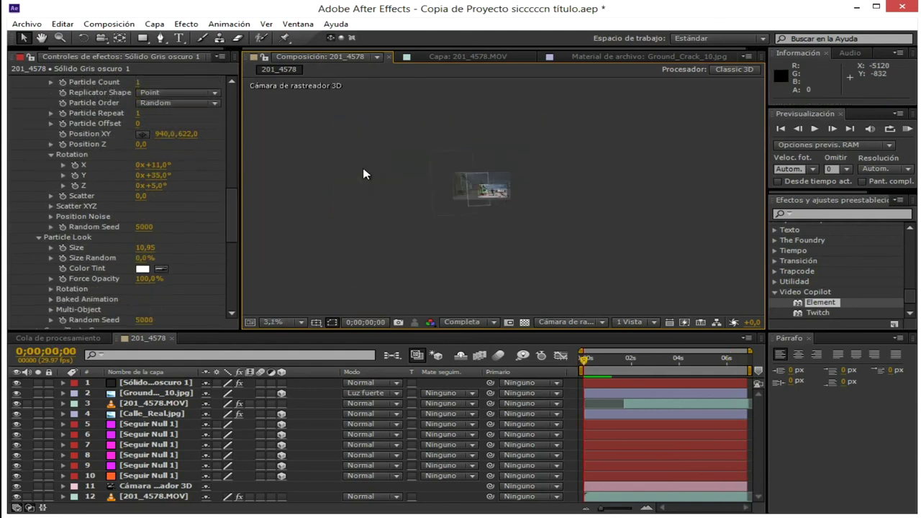
# Delete the dark gray solid layer holding the Element chainsaw from the 201_4578 composition
pyautogui.scroll(3, 363, 174)
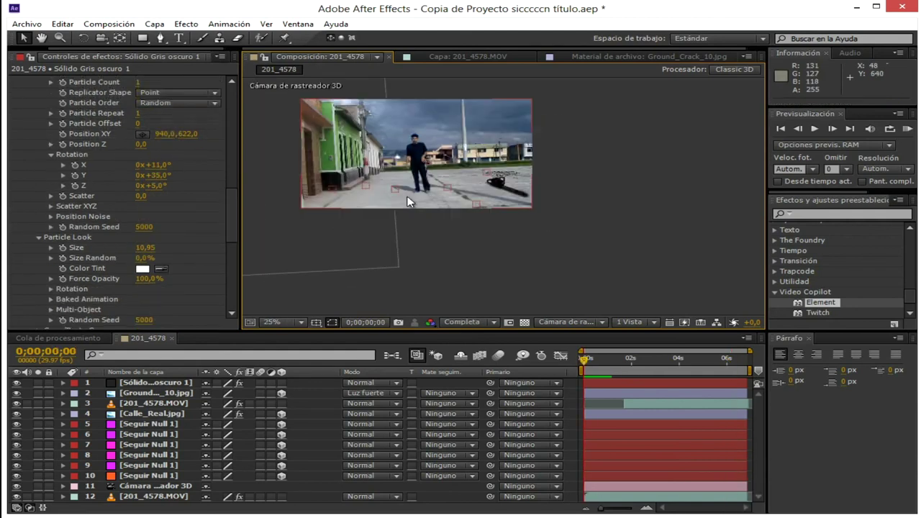
pyautogui.click(148, 386)
pyautogui.press('Delete')
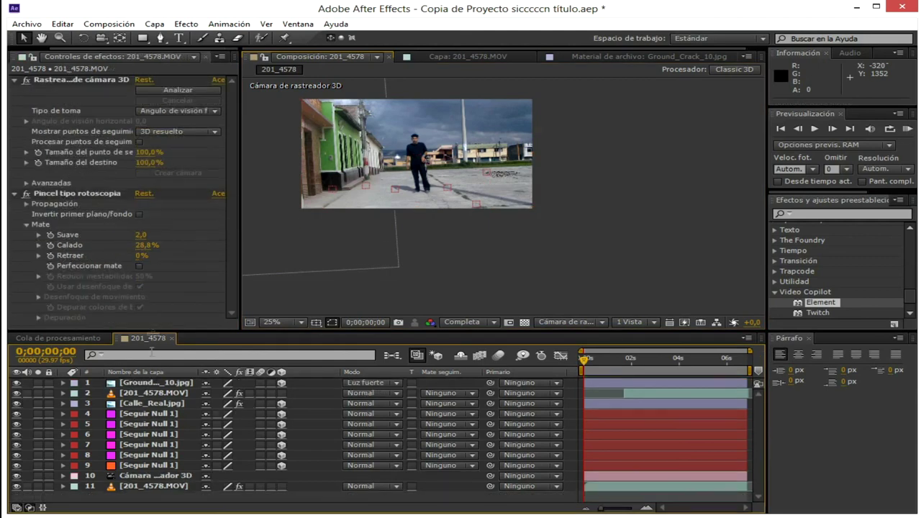
pyautogui.click(71, 194)
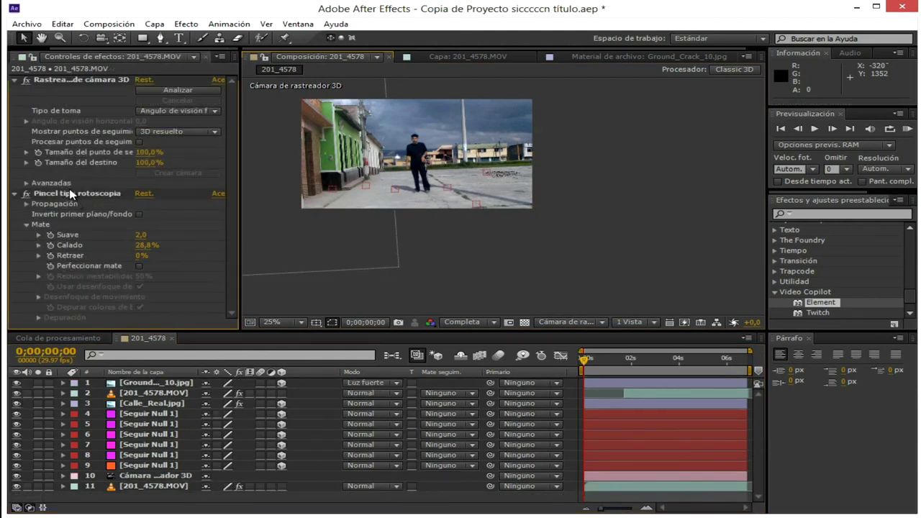
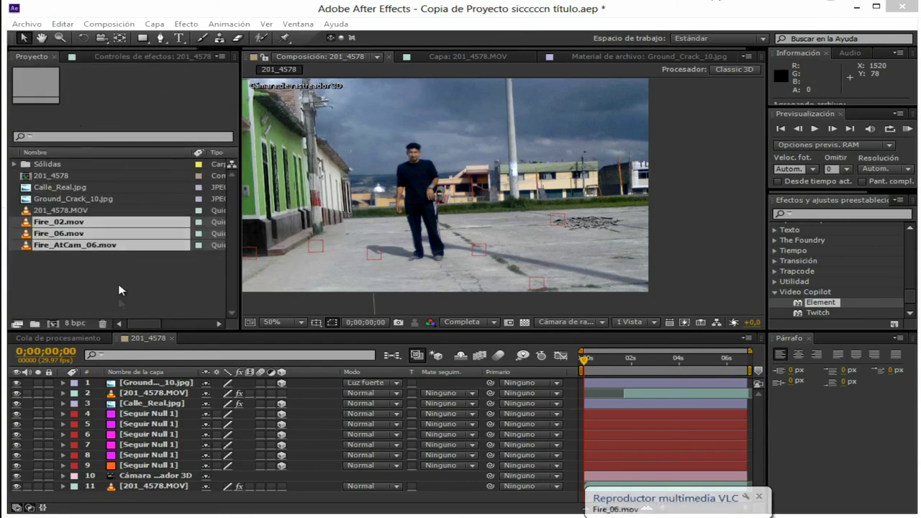
# Add Fire_02.mov to the 201_4578 composition as a 3D layer, scaled to 41% and moved over the ground crack
pyautogui.moveTo(65, 221); pyautogui.dragTo(519, 232)
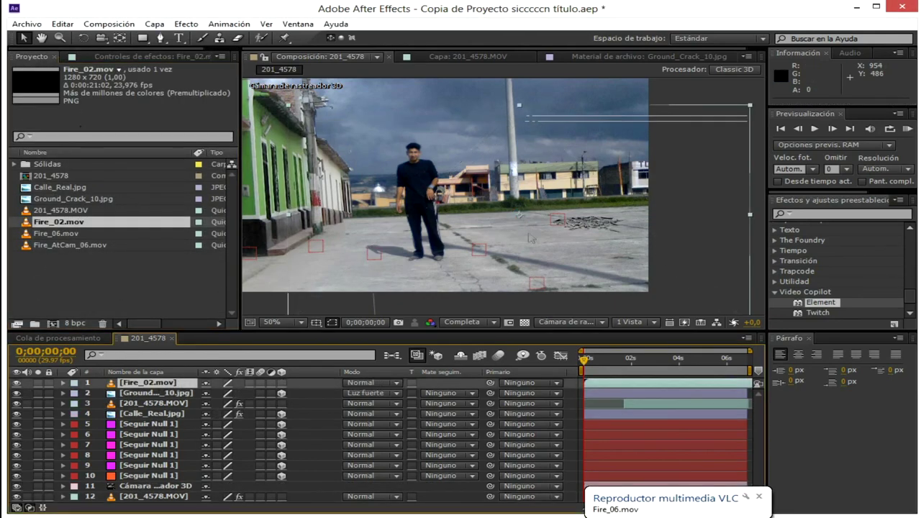
pyautogui.press('s')
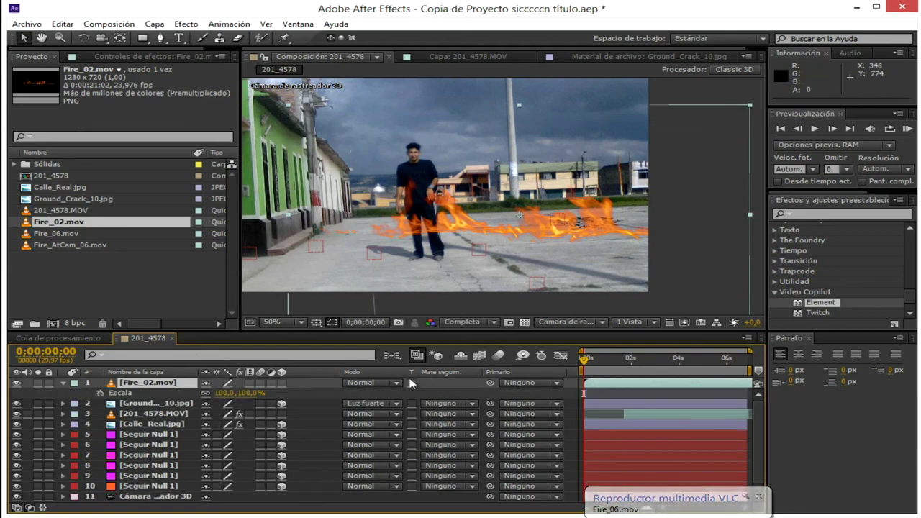
pyautogui.click(282, 383)
pyautogui.moveTo(277, 393); pyautogui.dragTo(235, 393)
pyautogui.moveTo(487, 220); pyautogui.dragTo(592, 202)
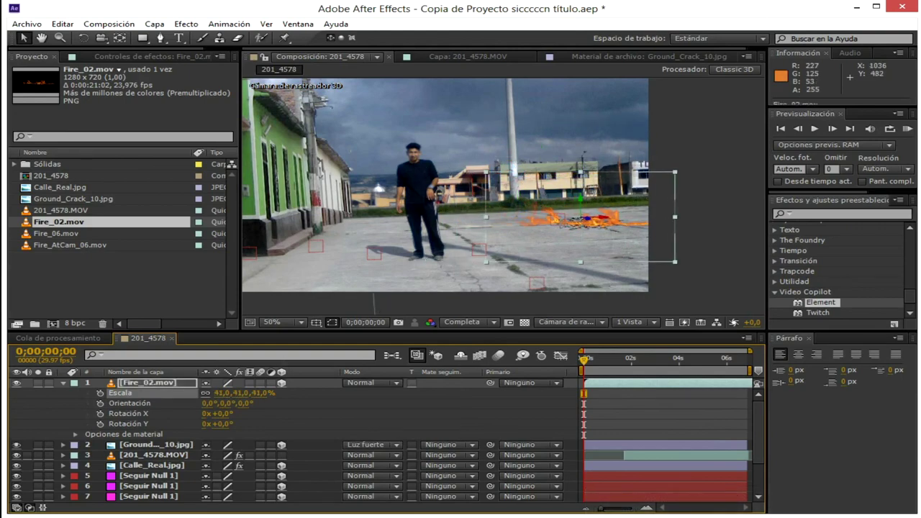
# Lower the preview resolution to Tercio and fit the Fire_02.mov flames onto the background building's roof with a horizontal scale of 21%
pyautogui.moveTo(588, 365)
pyautogui.mouseDown()
pyautogui.moveTo(696, 359)
pyautogui.moveTo(584, 360)
pyautogui.mouseUp()
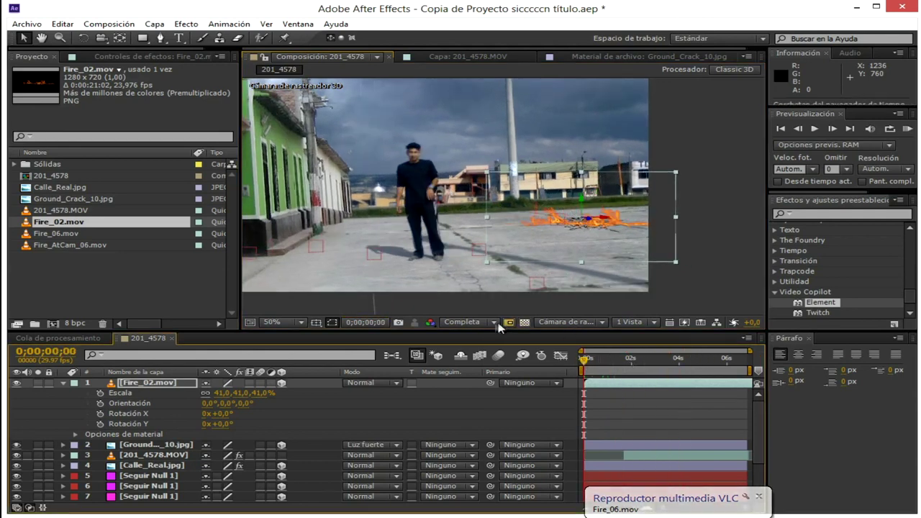
pyautogui.click(498, 322)
pyautogui.click(471, 380)
pyautogui.moveTo(652, 234); pyautogui.dragTo(575, 168)
pyautogui.scroll(4, 575, 168)
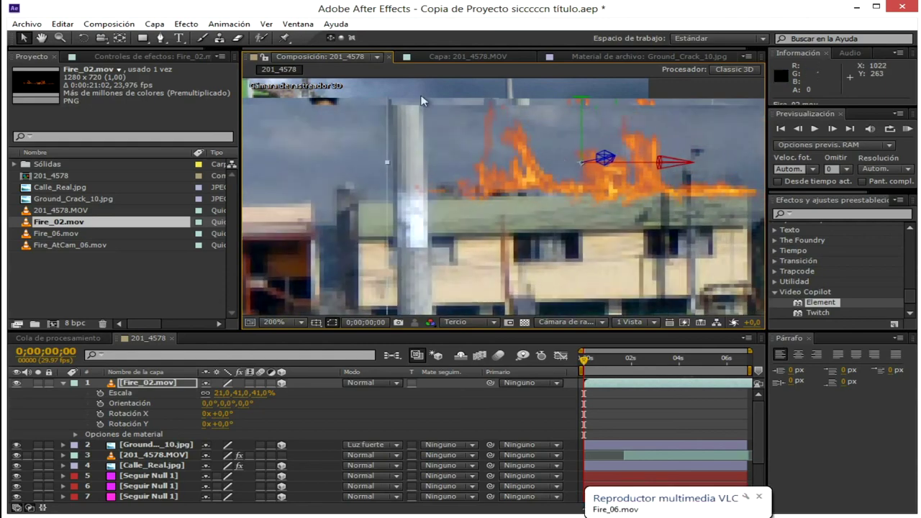
# Rotate the Fire_02.mov layer to an orientation of 355,7°, 4,2°, 358,7° along the roofline and restore the preview resolution to Completa
pyautogui.click(84, 37)
pyautogui.moveTo(608, 170)
pyautogui.mouseDown()
pyautogui.moveTo(600, 153)
pyautogui.moveTo(592, 166)
pyautogui.mouseUp()
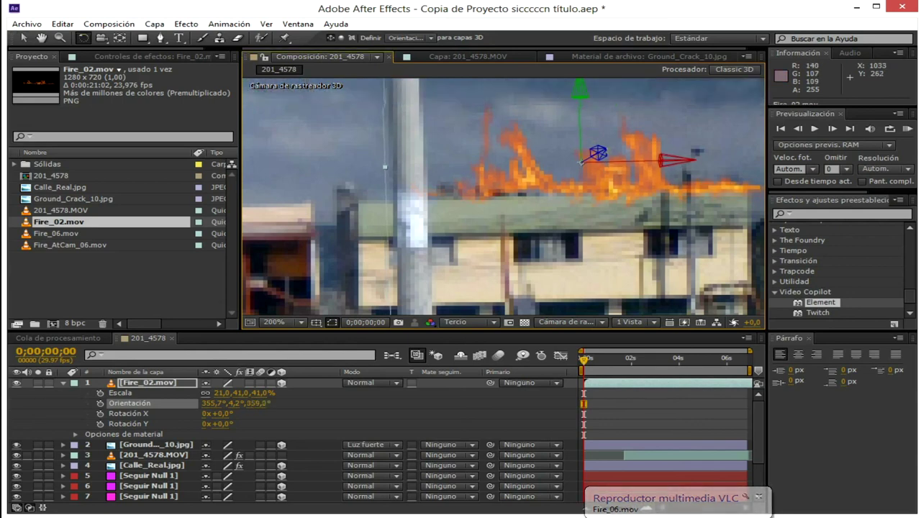
pyautogui.click(24, 40)
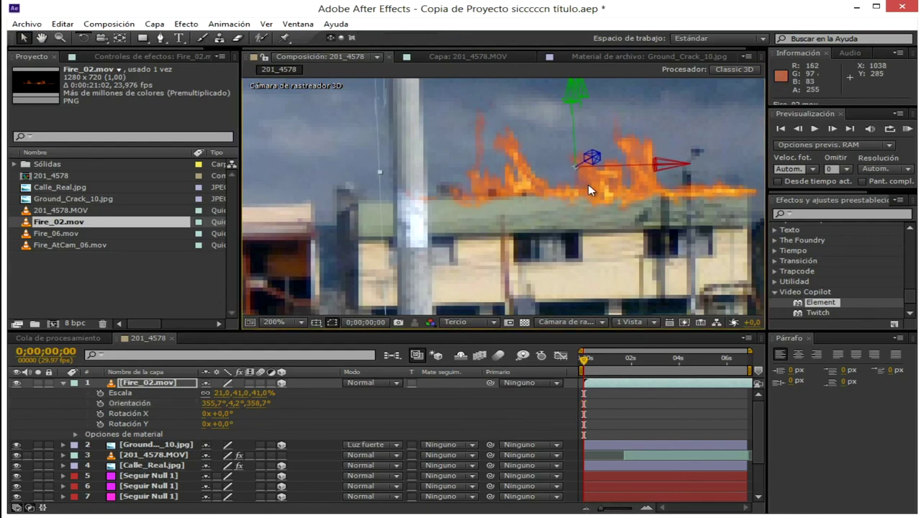
pyautogui.scroll(-2, 415, 304)
pyautogui.click(469, 323)
pyautogui.click(478, 353)
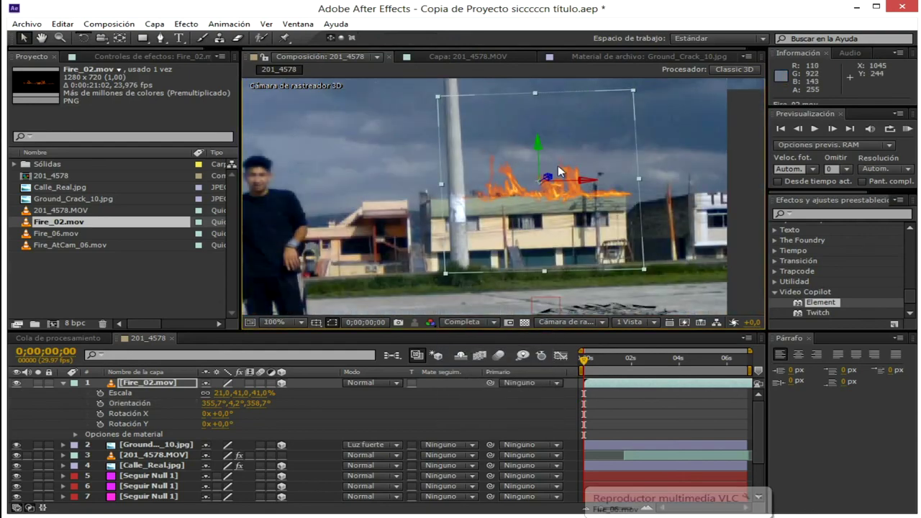
# Apply the Curvas effect to Fire_02.mov and pull the RGB curve's midpoint down slightly to darken the flames
pyautogui.click(154, 23)
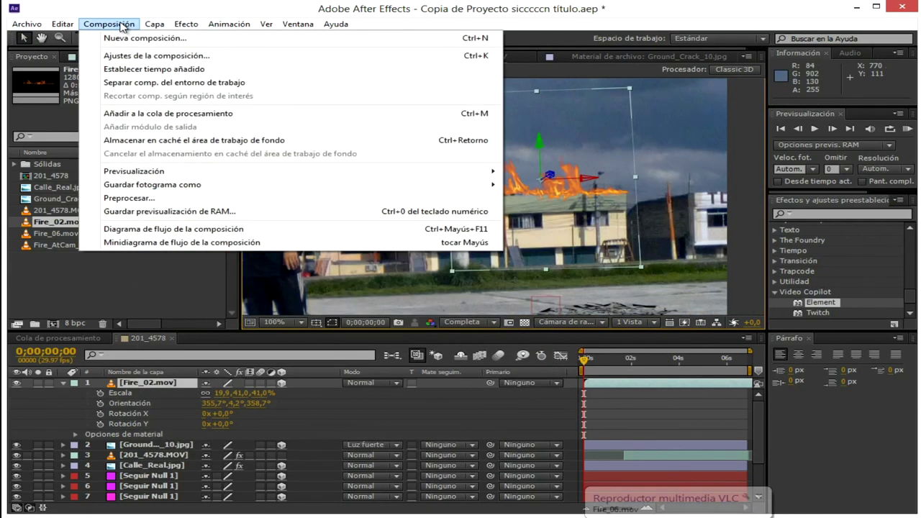
pyautogui.moveTo(173, 22)
pyautogui.moveTo(289, 58)
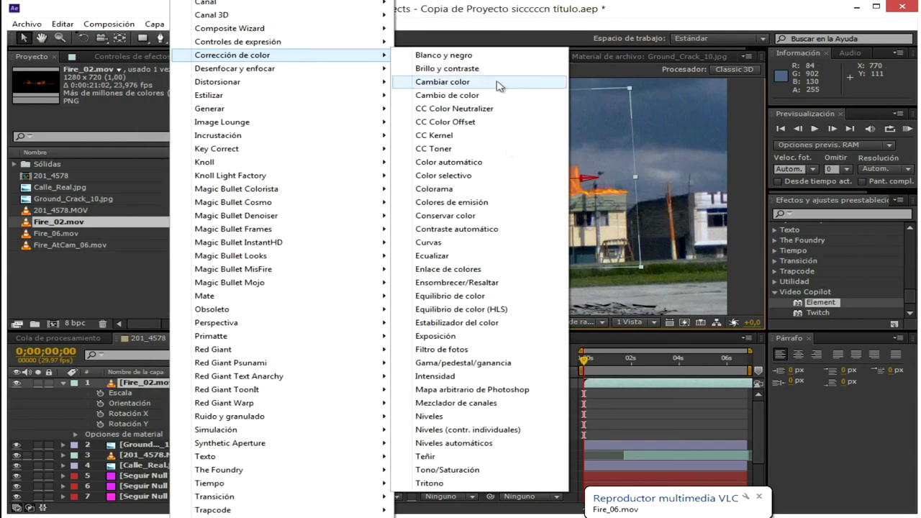
pyautogui.click(445, 243)
pyautogui.moveTo(108, 160)
pyautogui.mouseDown()
pyautogui.moveTo(124, 173)
pyautogui.moveTo(112, 167)
pyautogui.mouseUp()
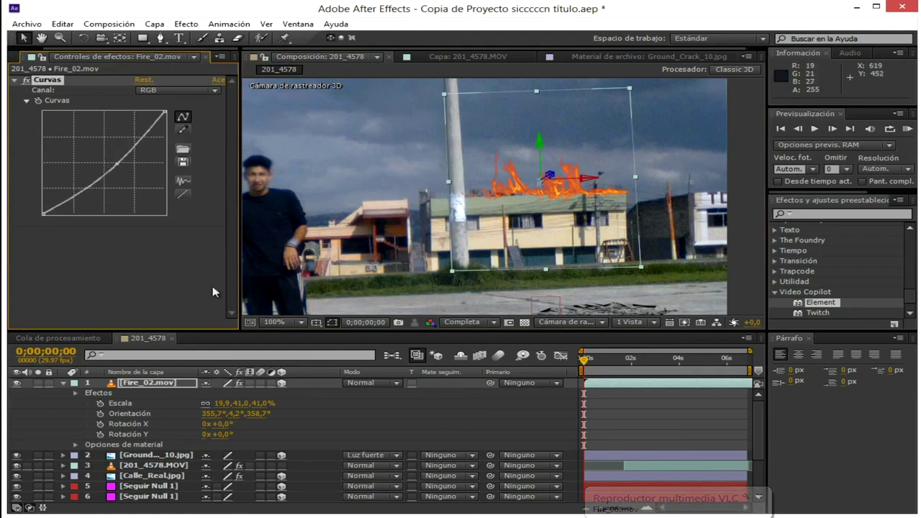
pyautogui.scroll(-4, 596, 177)
pyautogui.scroll(1, 505, 195)
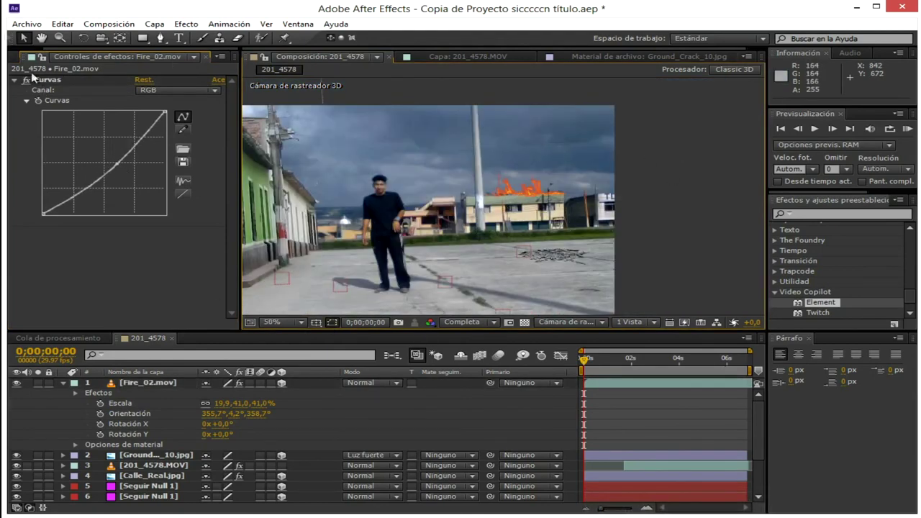
# Add Fire_AtCam_06.mov as a 3D layer, shrink it, place its flames over the ground crack, and preview the composition
pyautogui.click(30, 56)
pyautogui.click(69, 234)
pyautogui.moveTo(60, 249); pyautogui.dragTo(545, 155)
pyautogui.scroll(-3, 740, 189)
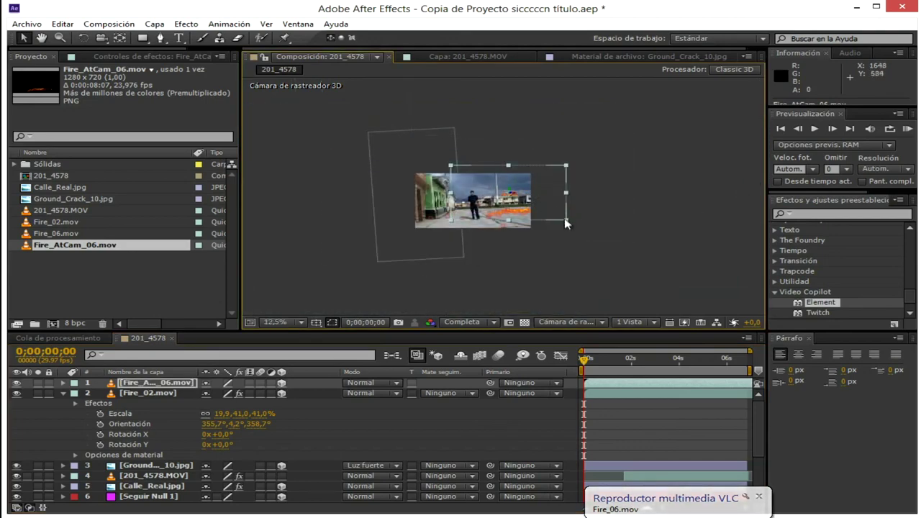
pyautogui.scroll(4, 550, 216)
pyautogui.moveTo(531, 182); pyautogui.dragTo(313, 378)
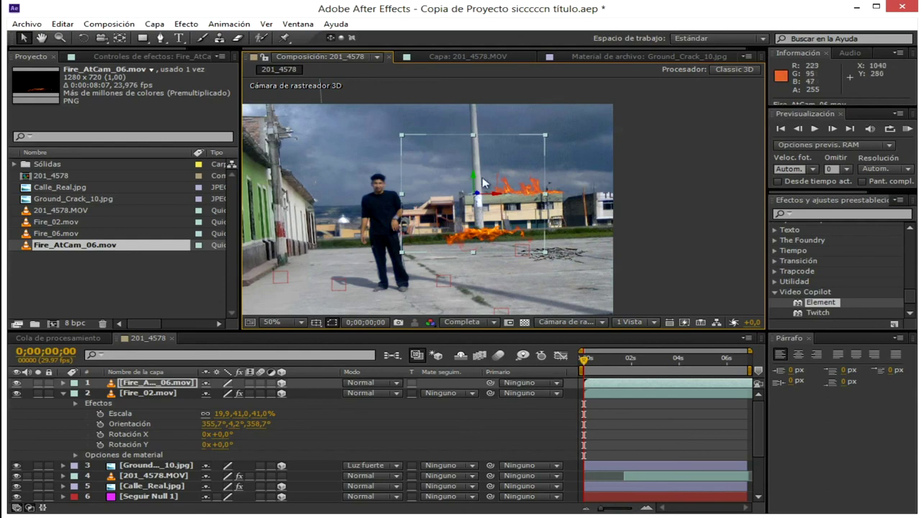
pyautogui.moveTo(482, 182); pyautogui.dragTo(570, 231)
pyautogui.press('space')
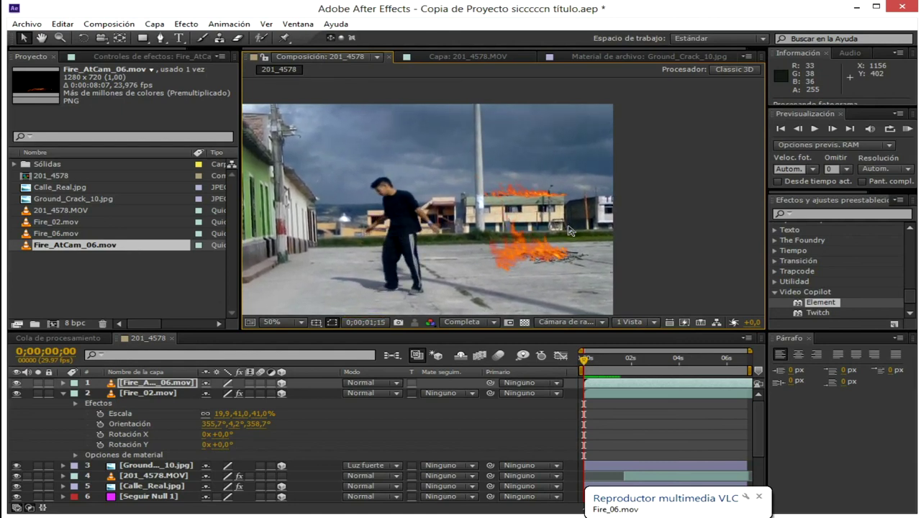
pyautogui.press('space')
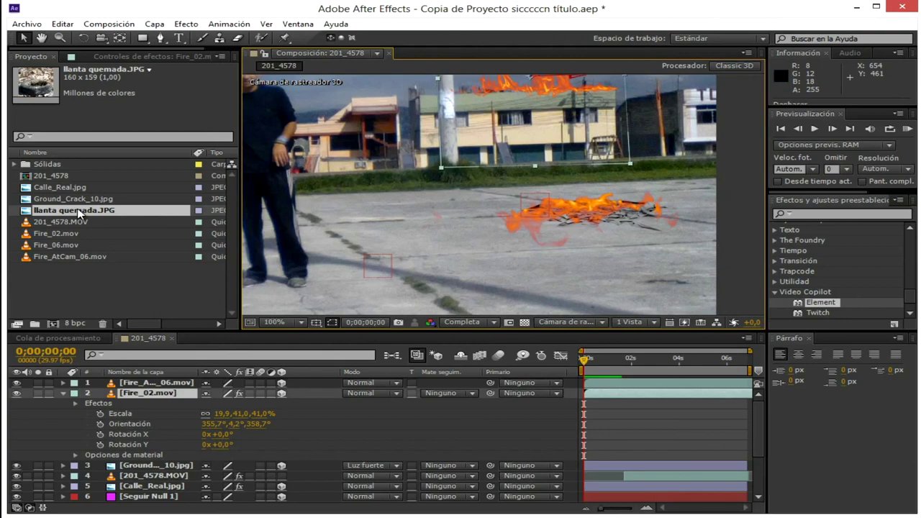
# Narrow the rooftop Fire_02.mov layer to a horizontal scale of 18,7%
pyautogui.scroll(-2, 505, 165)
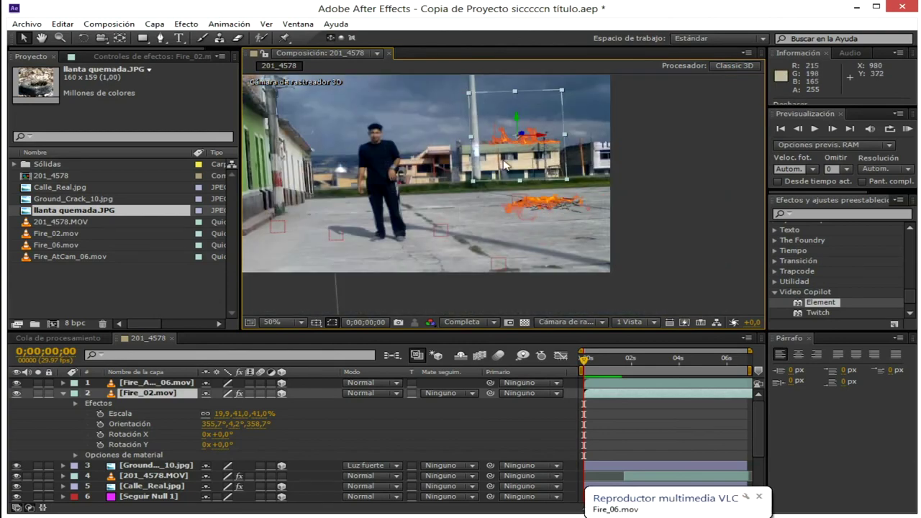
pyautogui.scroll(2, 523, 191)
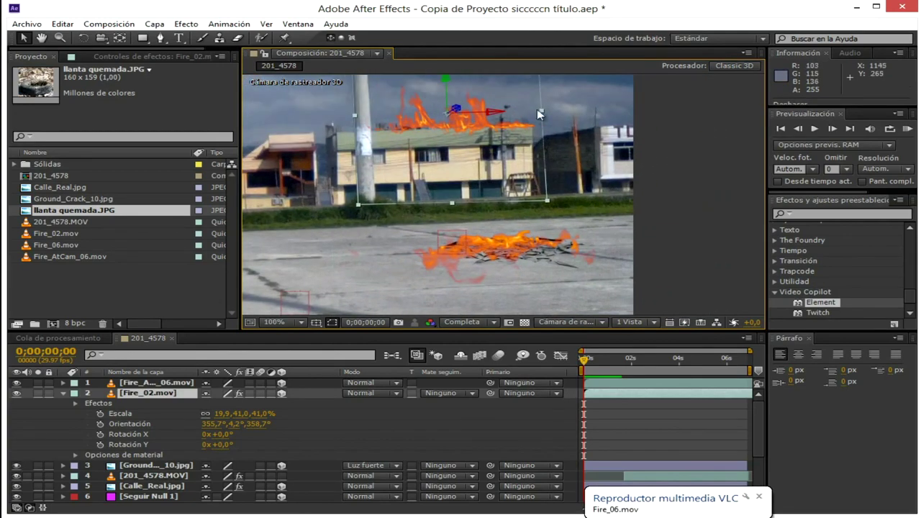
pyautogui.moveTo(539, 113); pyautogui.dragTo(528, 115)
pyautogui.scroll(-2, 498, 192)
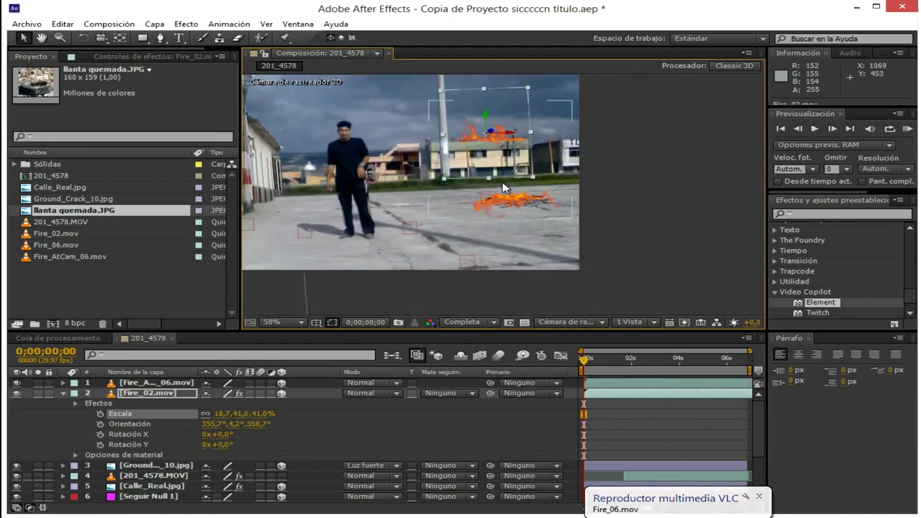
pyautogui.moveTo(502, 187); pyautogui.dragTo(493, 235)
pyautogui.click(473, 137)
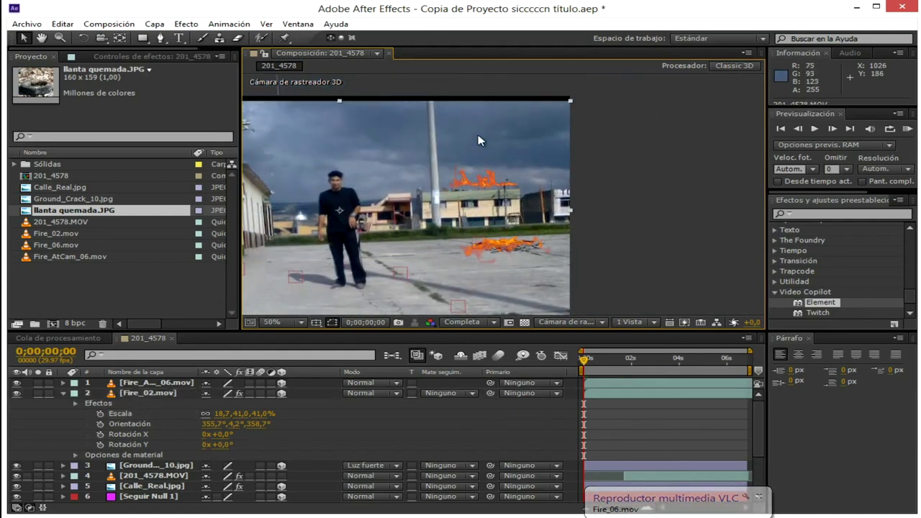
# Add llanta quemada.JPG to the composition and trace a closed Pen tool mask around the tyre
pyautogui.moveTo(119, 212); pyautogui.dragTo(639, 125)
pyautogui.scroll(2, 419, 230)
pyautogui.click(160, 37)
pyautogui.click(538, 231)
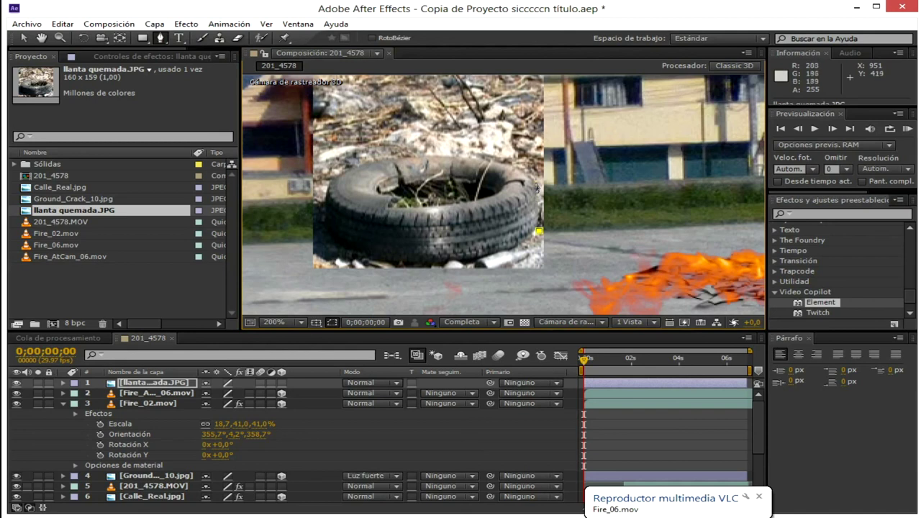
pyautogui.click(428, 154)
pyautogui.moveTo(395, 155); pyautogui.dragTo(373, 160)
pyautogui.click(364, 159)
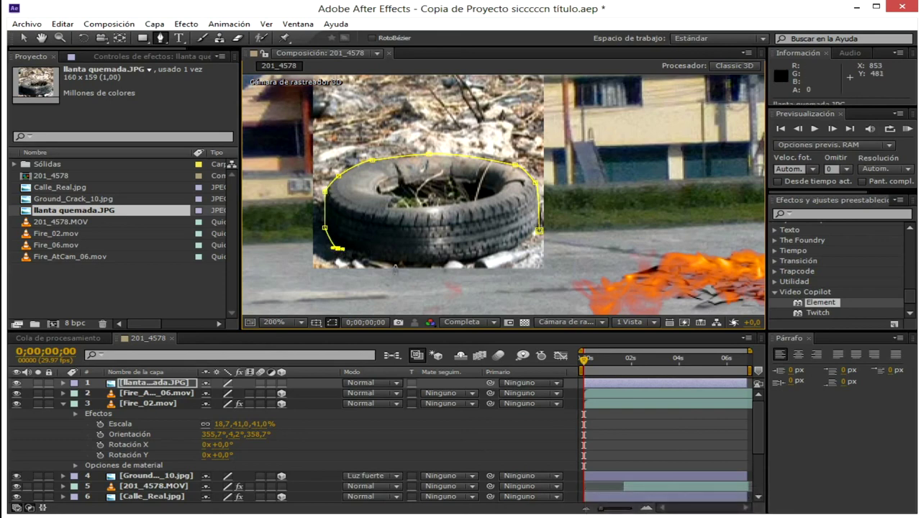
pyautogui.click(478, 259)
pyautogui.click(512, 247)
# Refine the tyre mask's lower-right points and move the masked tyre onto the burning ground crack
pyautogui.click(24, 38)
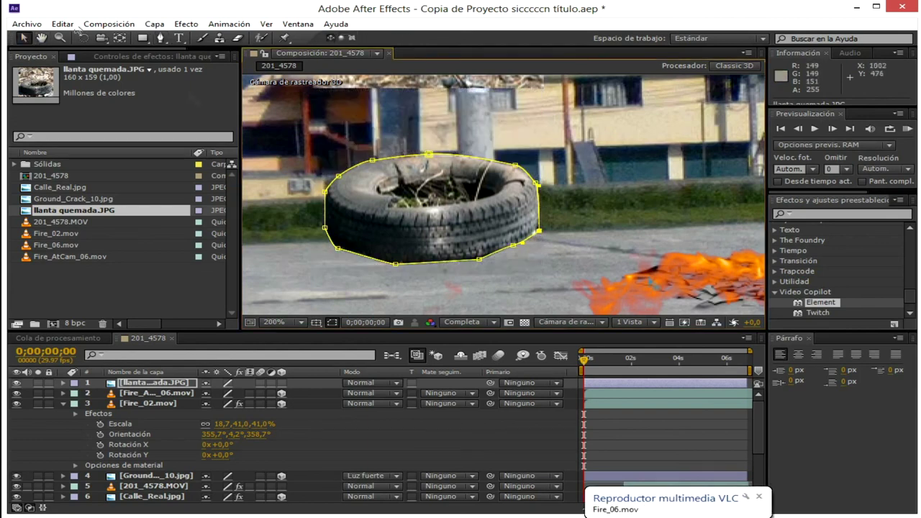
pyautogui.click(513, 246)
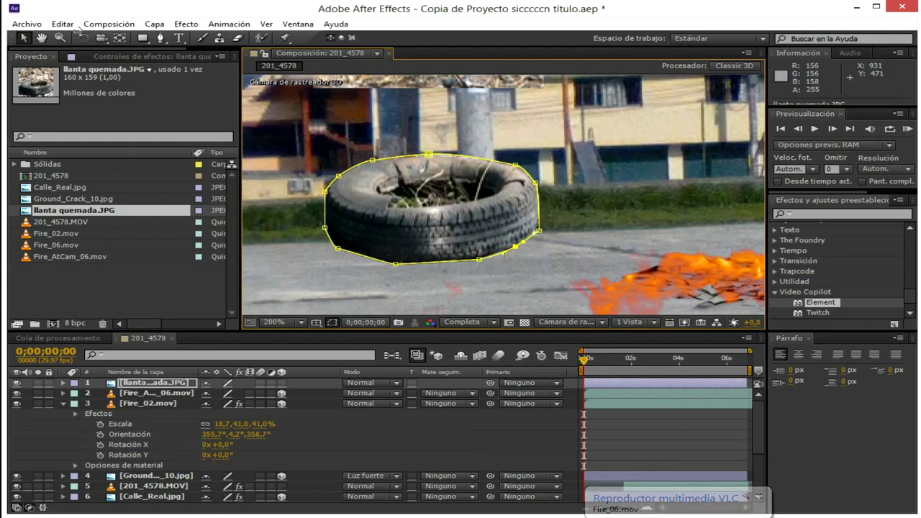
pyautogui.press(',')
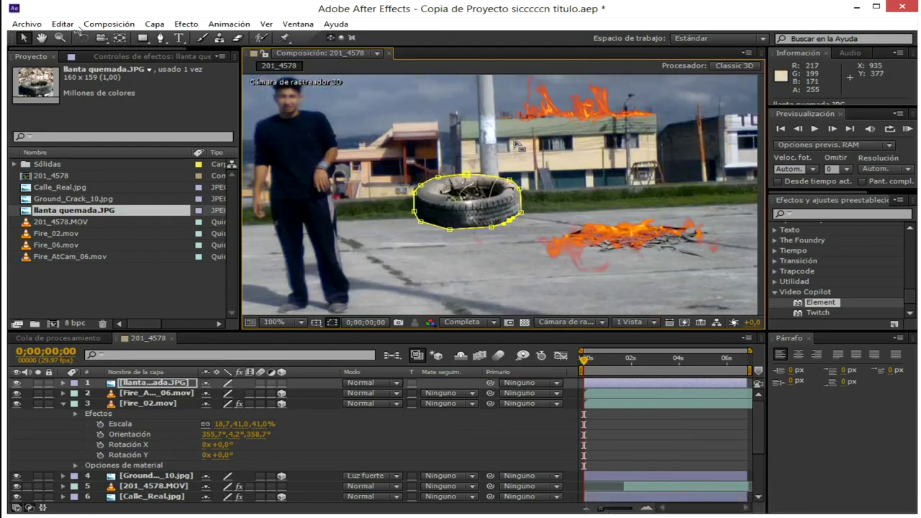
pyautogui.moveTo(466, 201); pyautogui.dragTo(616, 219)
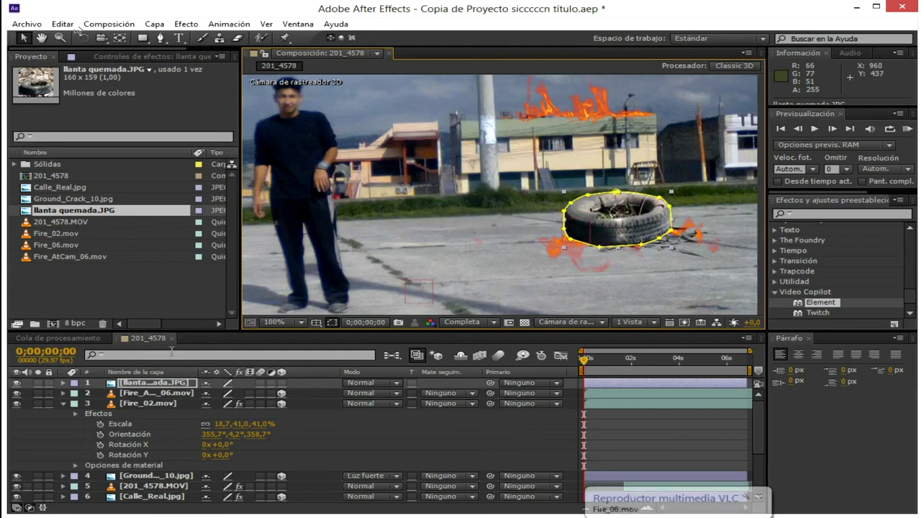
# Duplicate the Fire_AtCam_06.mov layer and place the copy above the tyre layer
pyautogui.click(177, 394)
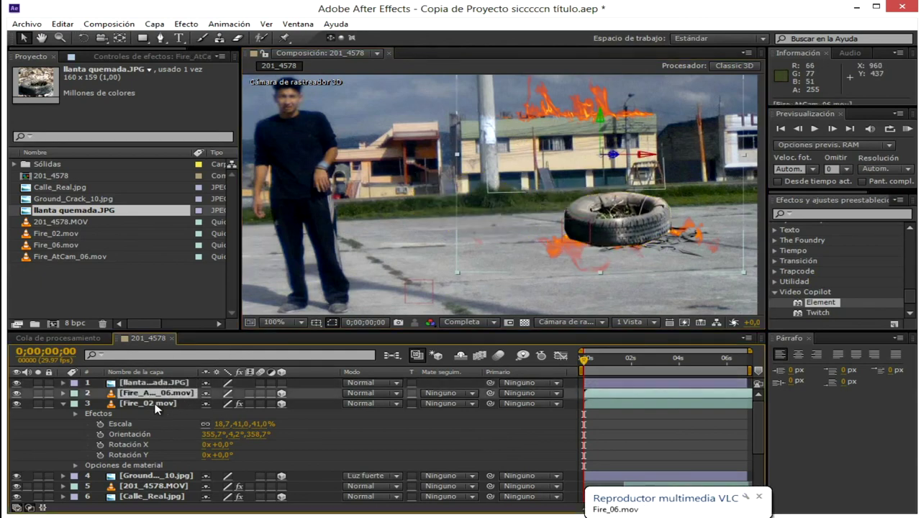
pyautogui.hotkey('ctrl', 'd')
pyautogui.moveTo(162, 395); pyautogui.dragTo(162, 381)
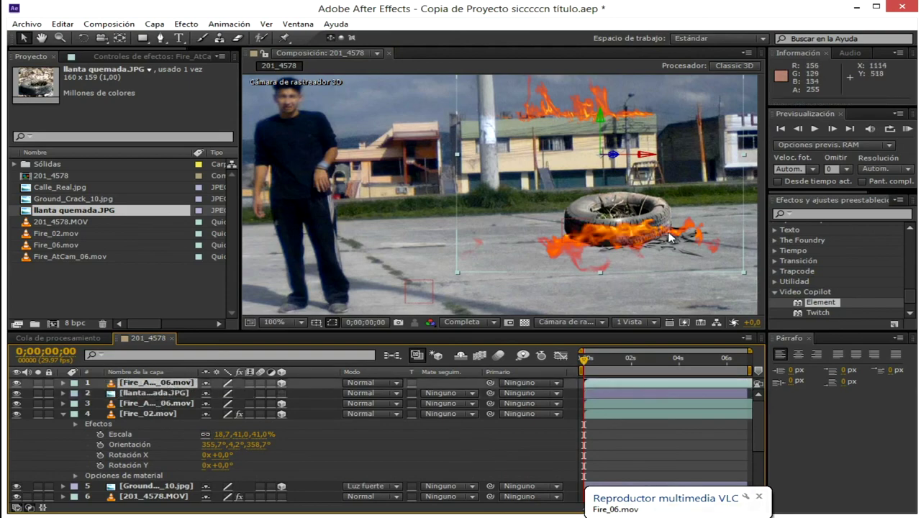
# Shift the duplicated fire clip slightly earlier in time and preview the composition with the tyre as a 3D layer
pyautogui.scroll(-2, 611, 242)
pyautogui.scroll(2, 584, 231)
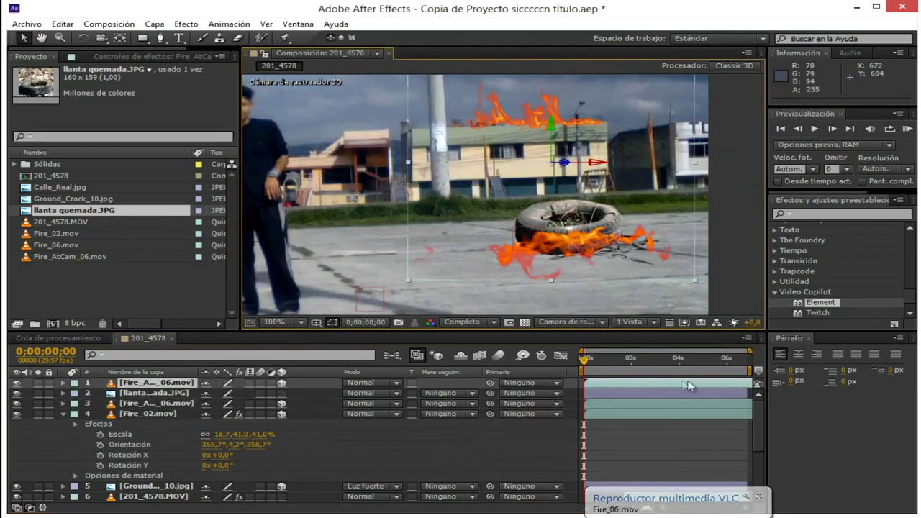
pyautogui.moveTo(627, 382); pyautogui.dragTo(621, 381)
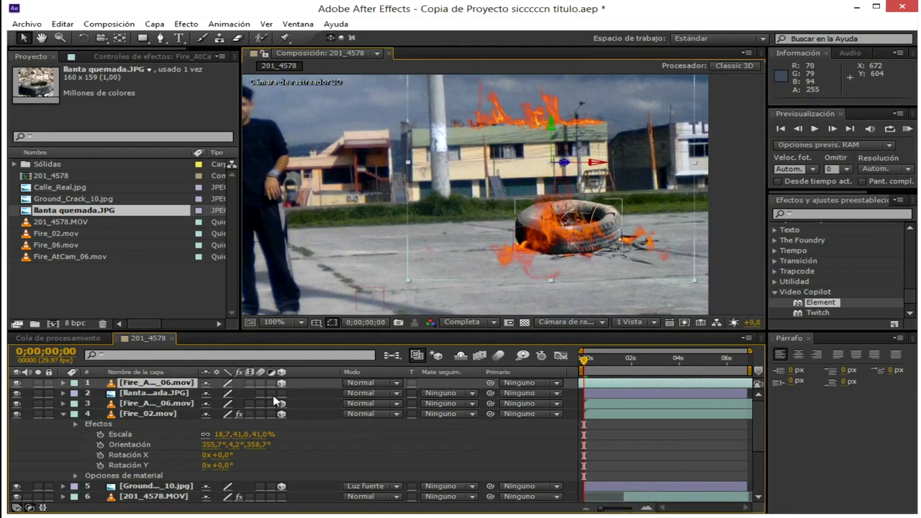
pyautogui.press('space')
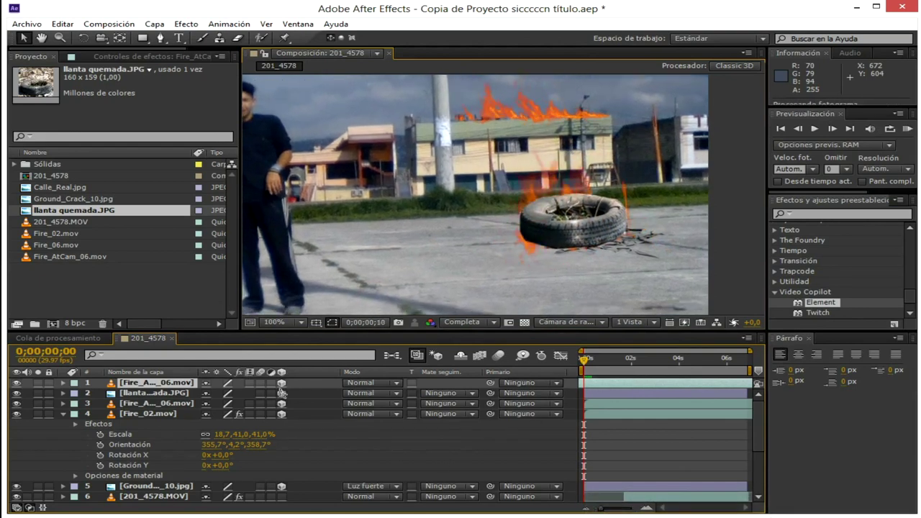
pyautogui.press('space')
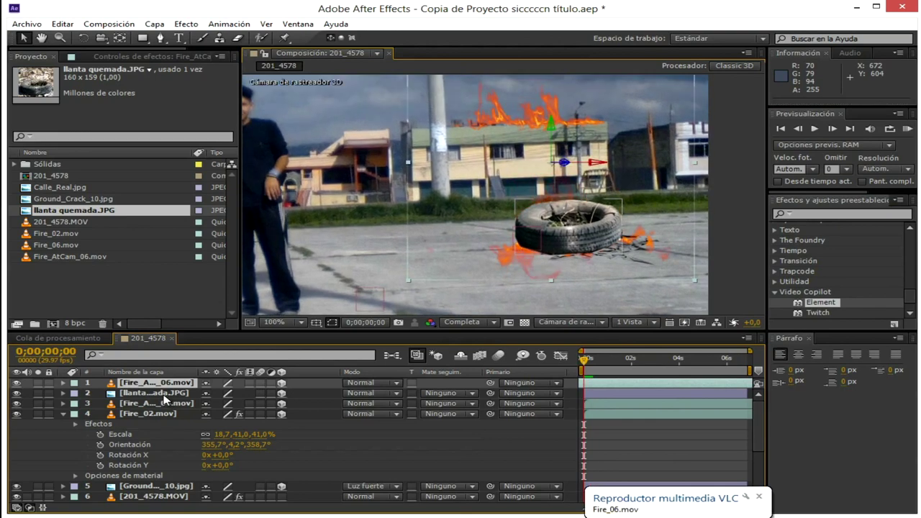
# Move the 3D tyre back in depth so it sits inside the ground flames, and set its scale to 141%
pyautogui.click(181, 396)
pyautogui.moveTo(586, 216); pyautogui.dragTo(503, 221)
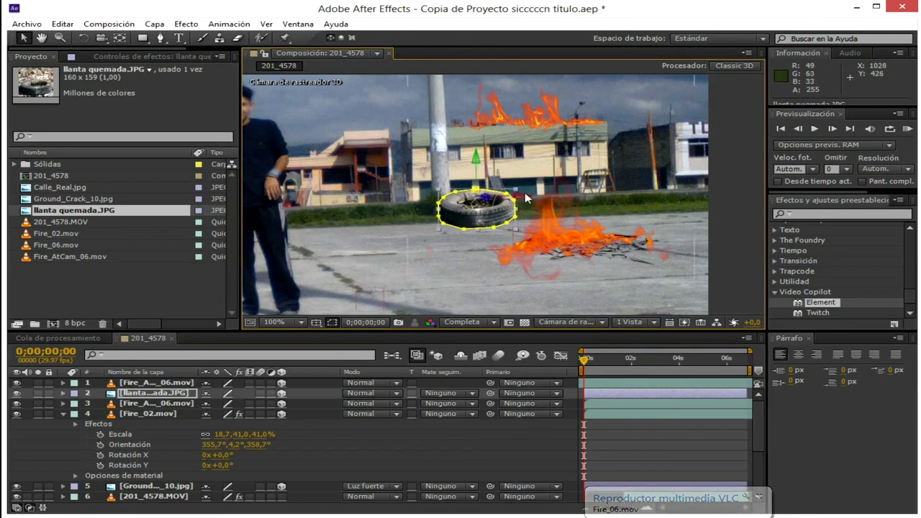
pyautogui.moveTo(517, 205); pyautogui.dragTo(314, 175)
pyautogui.moveTo(520, 189); pyautogui.dragTo(568, 216)
pyautogui.press('s')
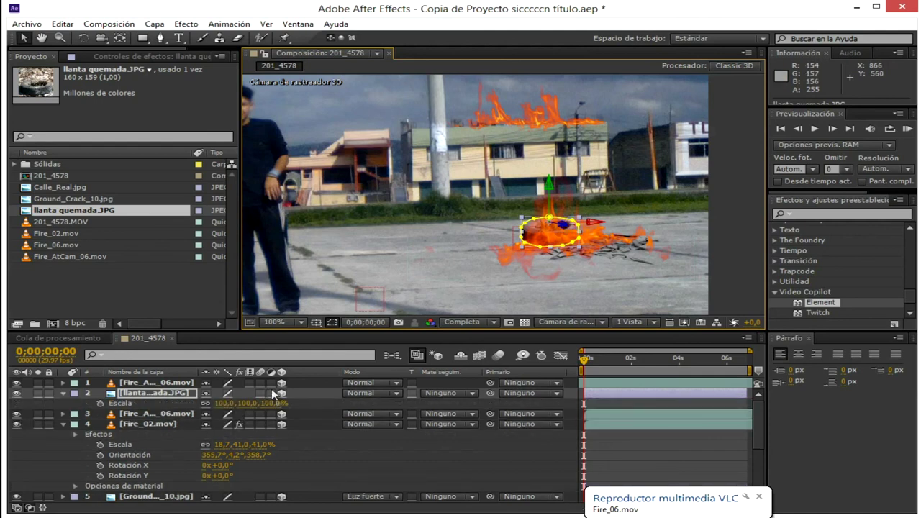
pyautogui.moveTo(223, 403); pyautogui.dragTo(305, 391)
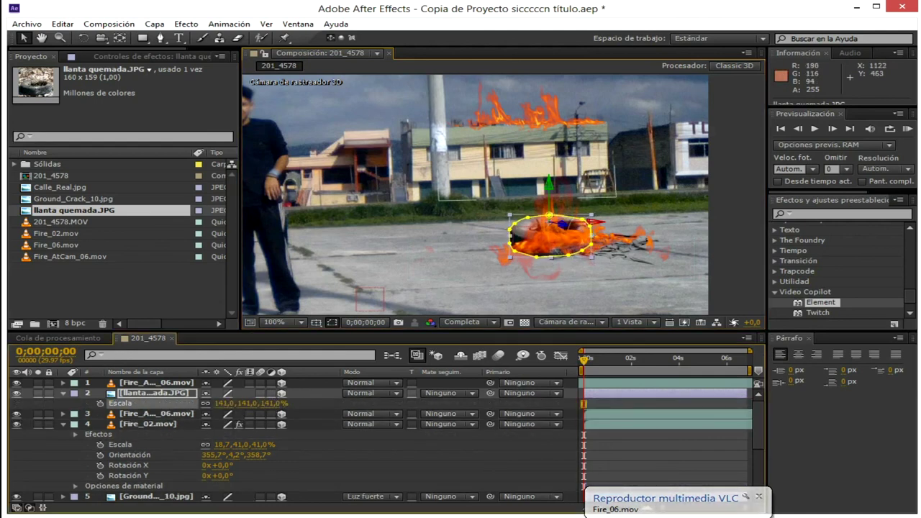
# Move the tyre layer towards the ground flames and rotate it slightly with the Rotation tool
pyautogui.moveTo(558, 180); pyautogui.dragTo(579, 173)
pyautogui.click(579, 215)
pyautogui.click(84, 38)
pyautogui.click(130, 392)
pyautogui.moveTo(595, 216)
pyautogui.mouseDown()
pyautogui.moveTo(582, 192)
pyautogui.moveTo(596, 208)
pyautogui.mouseUp()
pyautogui.click(22, 39)
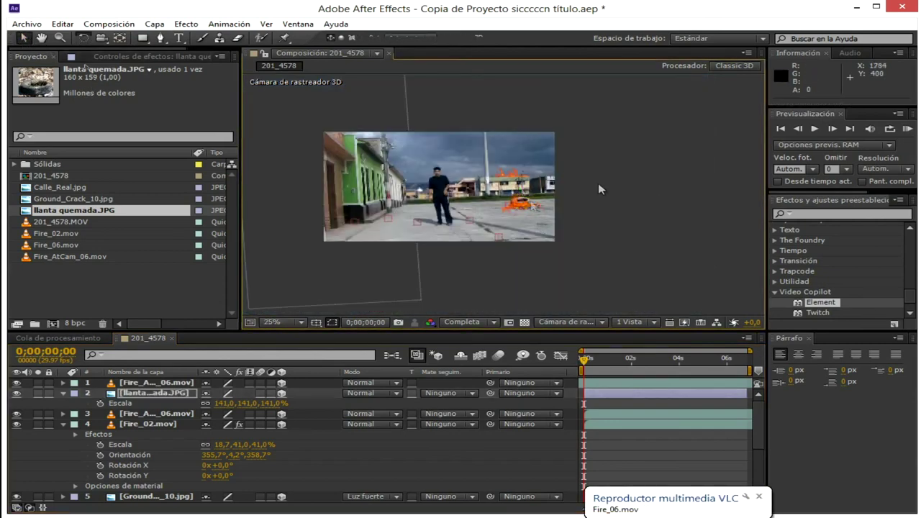
# Try to scale the top Fire_AtCam_06.mov layer down to 40.9, 70.9, 84.0%
pyautogui.click(597, 219)
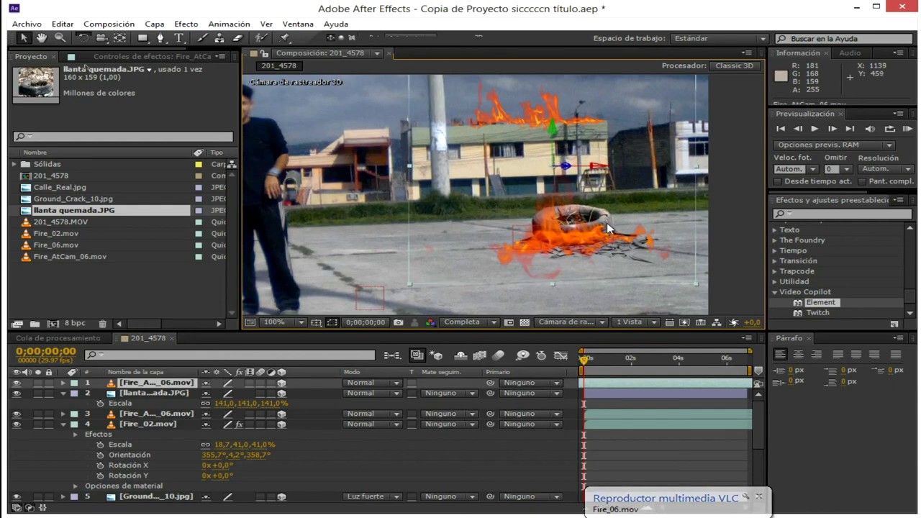
pyautogui.press('s')
pyautogui.moveTo(272, 398); pyautogui.dragTo(230, 408)
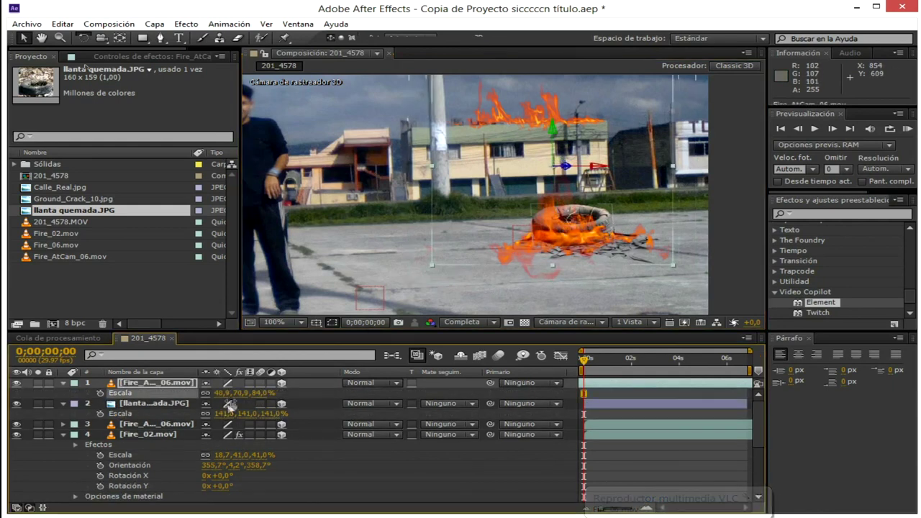
# Set the tyre layer's scale to 118% and lower it slightly into the ground flames
pyautogui.click(146, 415)
pyautogui.moveTo(276, 415); pyautogui.dragTo(261, 412)
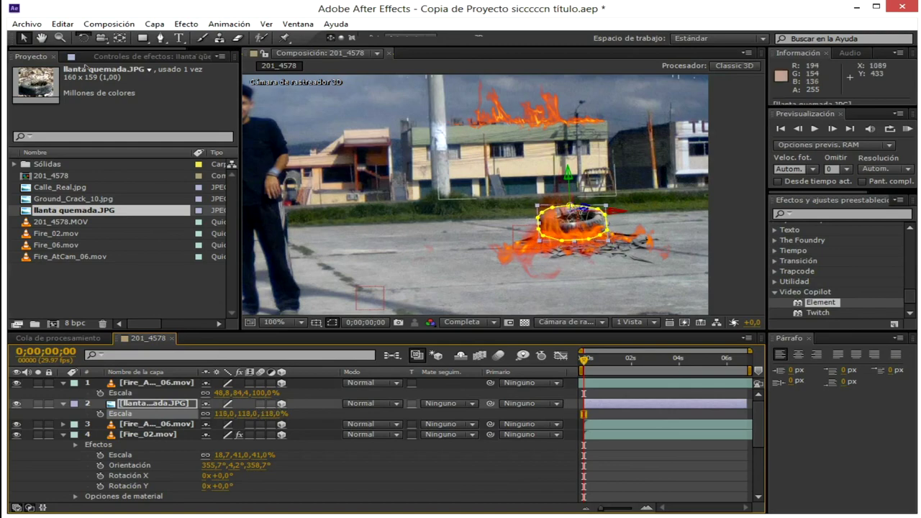
pyautogui.moveTo(572, 197); pyautogui.dragTo(572, 204)
pyautogui.scroll(-3, 572, 204)
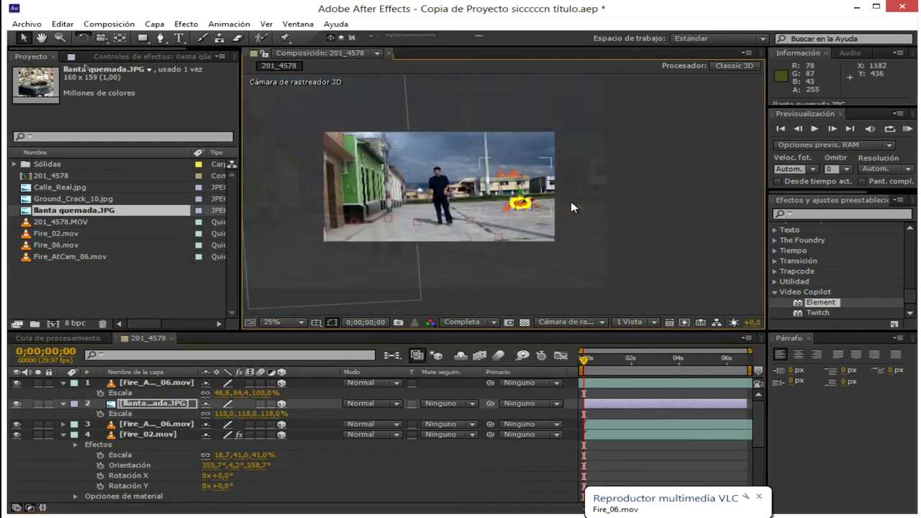
# Preview the composition's opening frames to check how the resized tyre sits in the fire
pyautogui.click(554, 207)
pyautogui.scroll(2, 554, 213)
pyautogui.press('space')
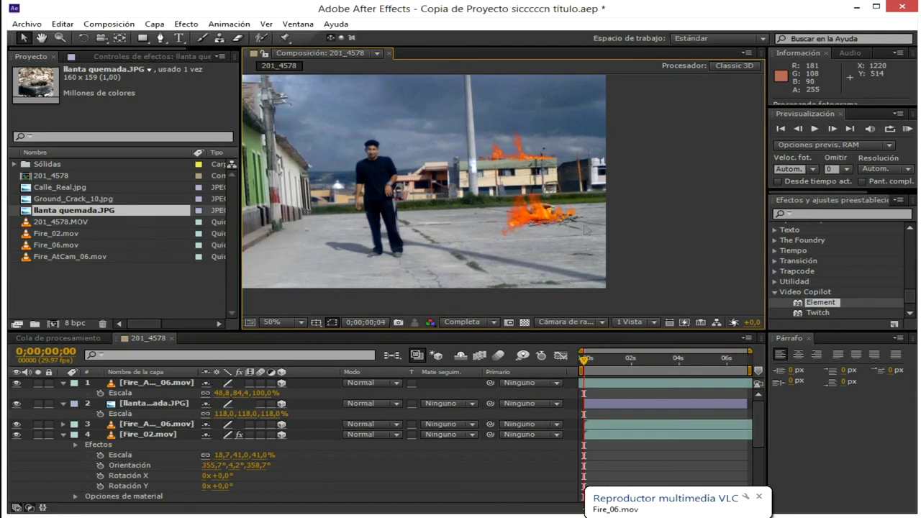
pyautogui.press('space')
# Reveal the top fire layer's opacity, and shift the tyre layer along its depth axis beside the ground flames
pyautogui.scroll(4, 531, 225)
pyautogui.click(151, 385)
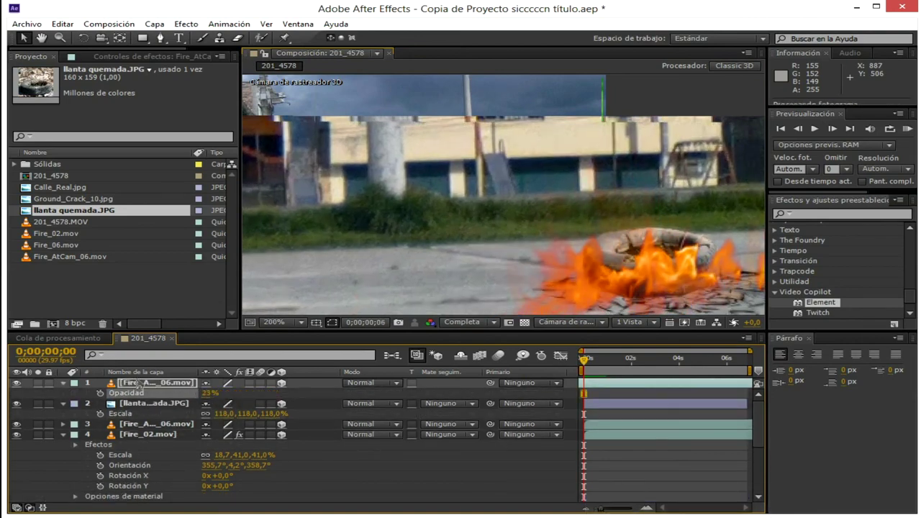
pyautogui.click(154, 403)
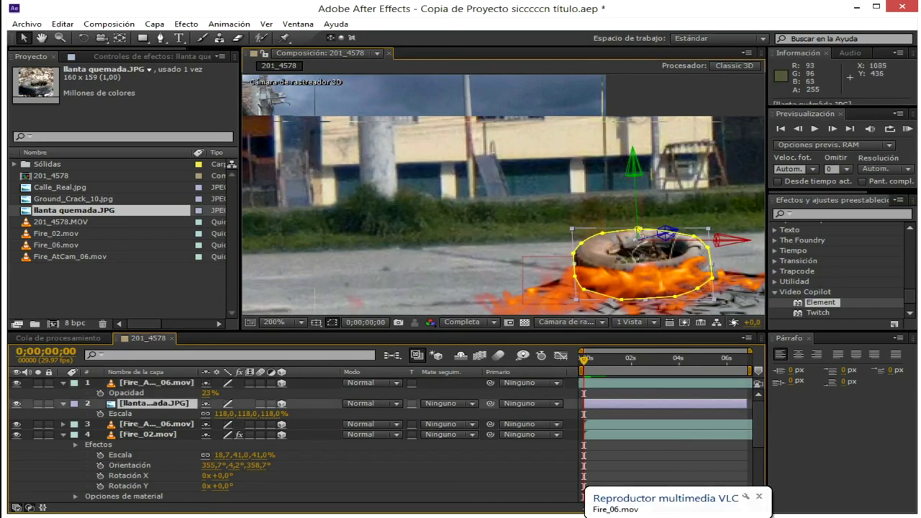
pyautogui.moveTo(667, 234); pyautogui.dragTo(919, 214)
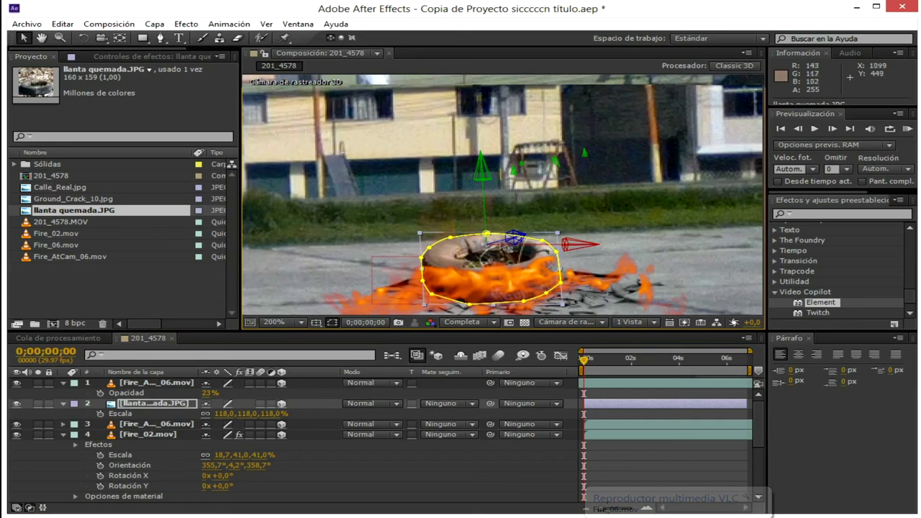
pyautogui.moveTo(513, 237); pyautogui.dragTo(689, 163)
pyautogui.moveTo(566, 158); pyautogui.dragTo(558, 229)
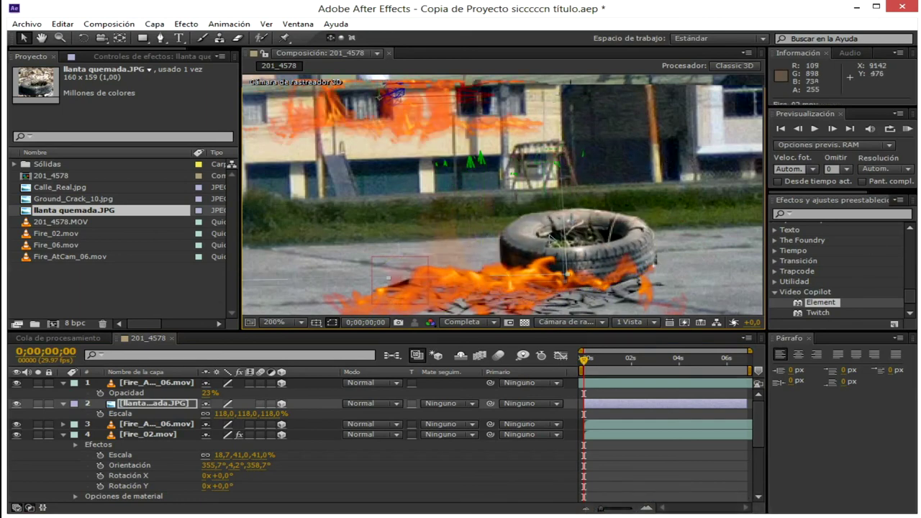
pyautogui.hotkey('ctrl', 'z')
pyautogui.scroll(-3, 549, 226)
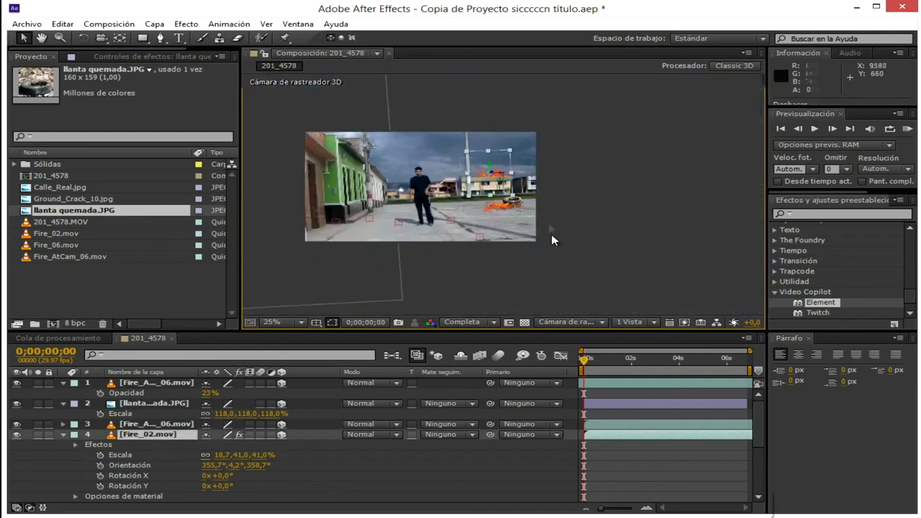
pyautogui.scroll(1, 551, 234)
pyautogui.moveTo(523, 197); pyautogui.dragTo(520, 203)
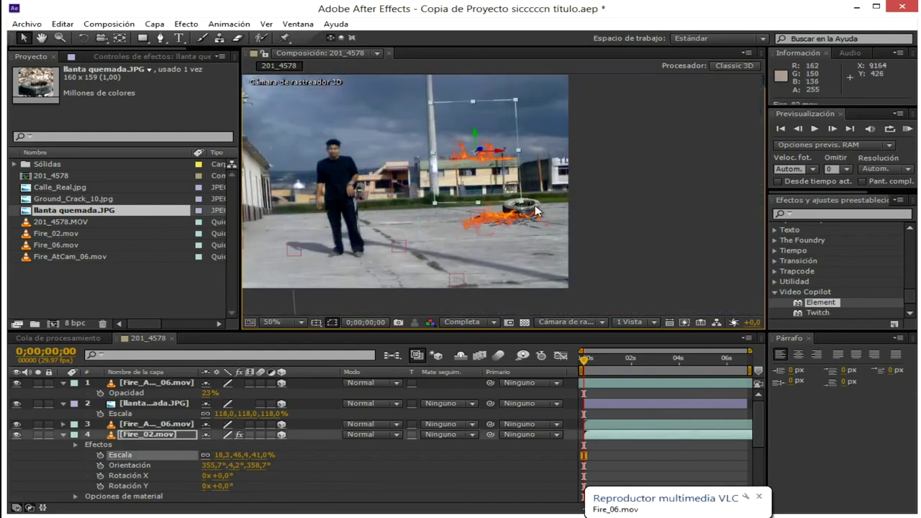
pyautogui.click(536, 210)
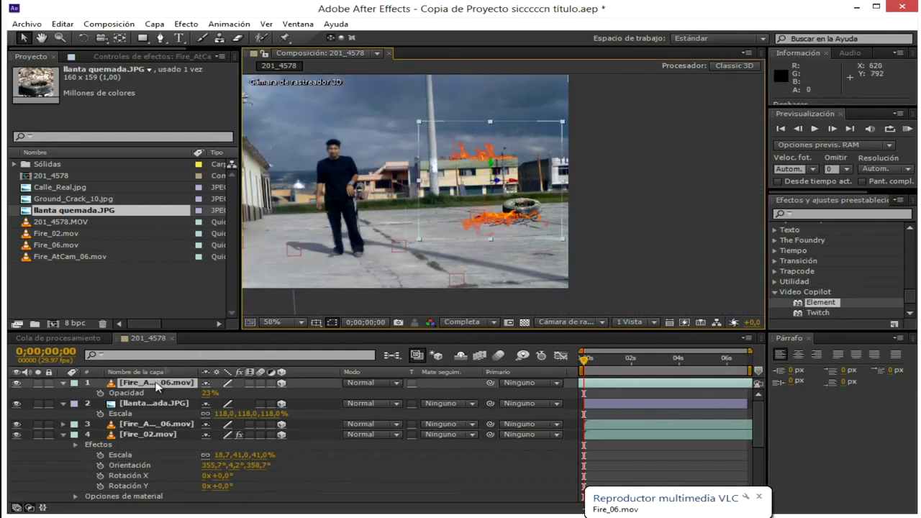
# Move the tyre slightly down onto the cracked ground beside the flames
pyautogui.click(525, 218)
pyautogui.scroll(2, 525, 218)
pyautogui.moveTo(554, 229); pyautogui.dragTo(560, 233)
pyautogui.scroll(-2, 554, 171)
pyautogui.click(594, 209)
pyautogui.scroll(2, 551, 215)
pyautogui.scroll(-2, 552, 216)
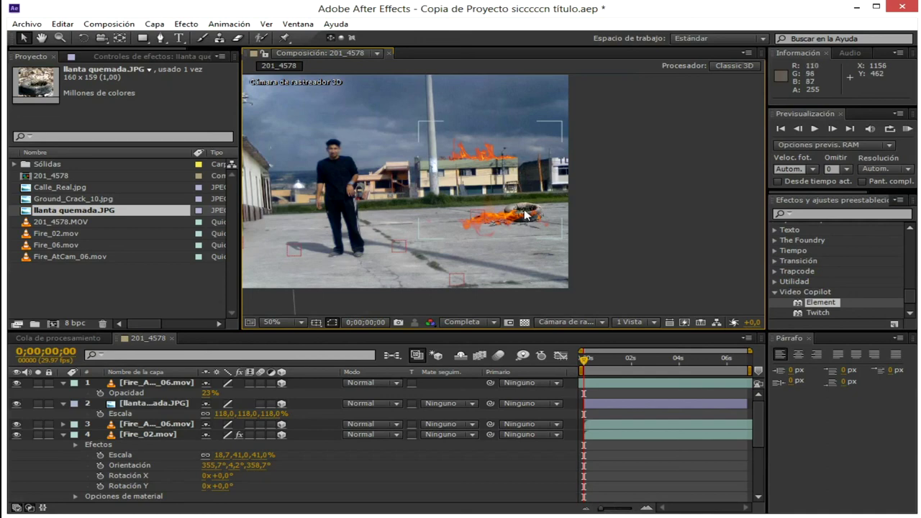
# Reposition both Fire_AtCam_06.mov layers so their flames cover the tyre, and preview the composition
pyautogui.click(535, 214)
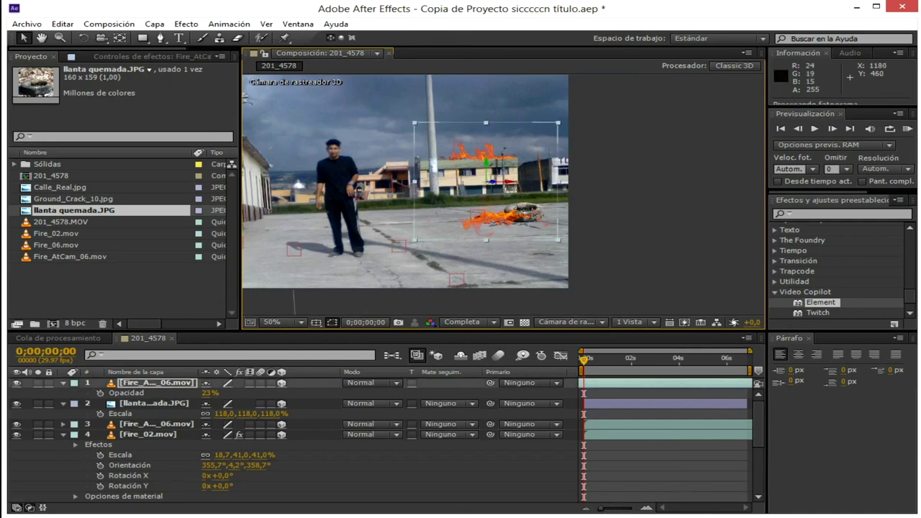
pyautogui.moveTo(499, 214); pyautogui.dragTo(510, 210)
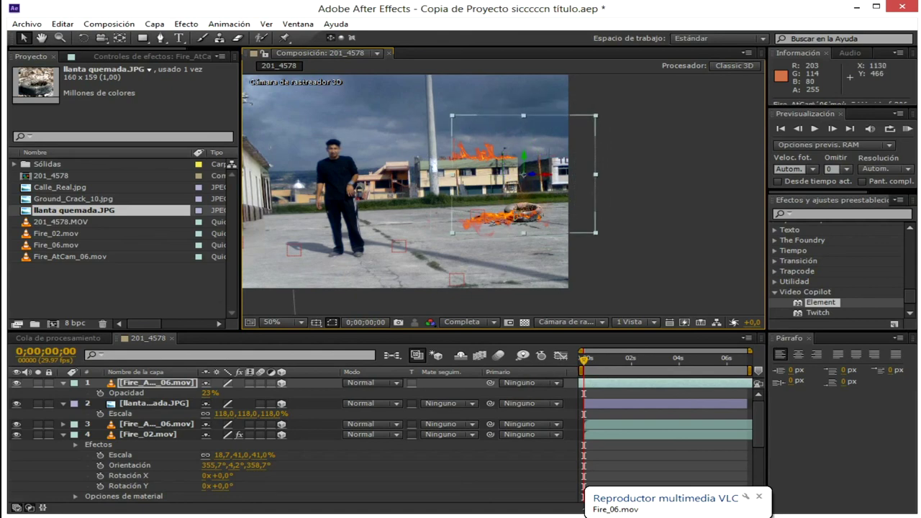
pyautogui.click(166, 424)
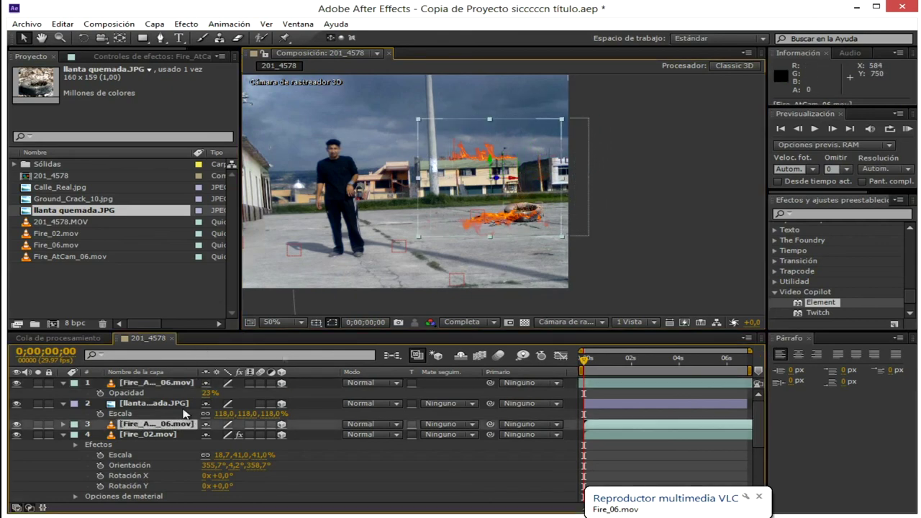
pyautogui.moveTo(548, 230); pyautogui.dragTo(563, 229)
pyautogui.press('space')
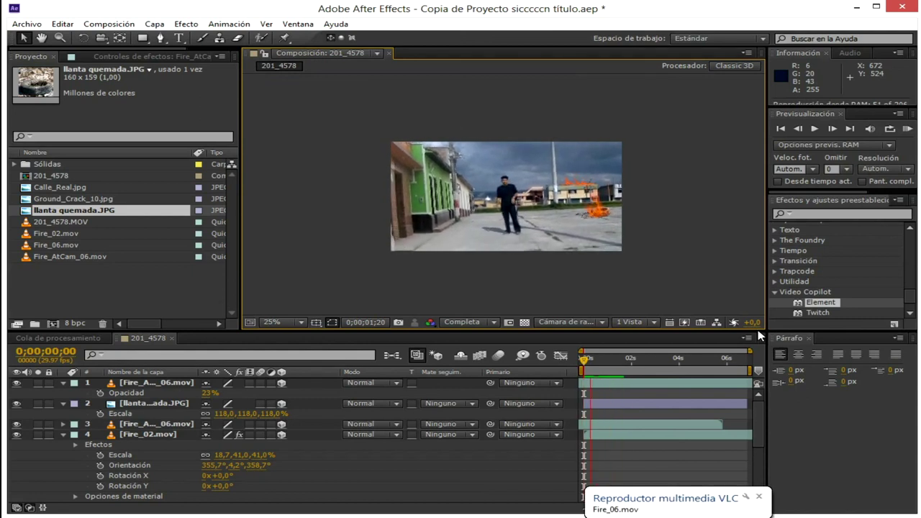
pyautogui.press('space')
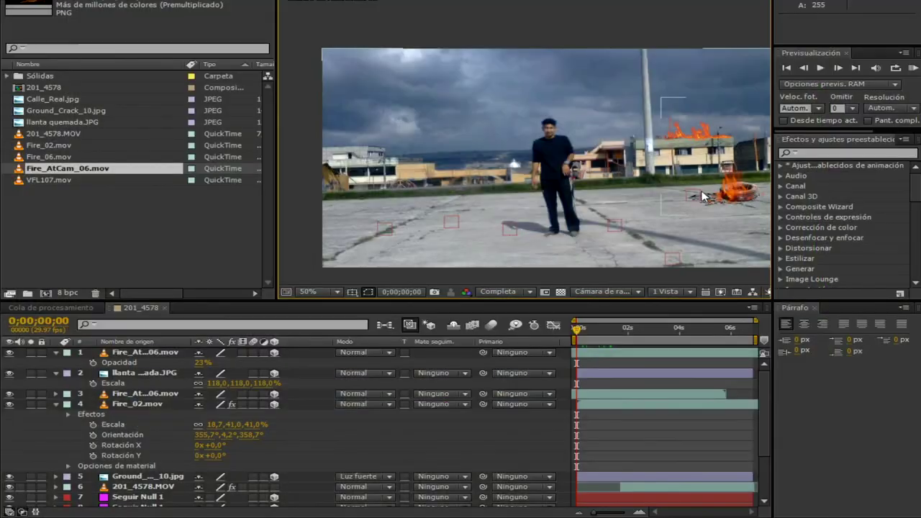
# Scrub through the first three seconds to examine how the rooftop fire and burning tyre track with the footage
pyautogui.press('.')
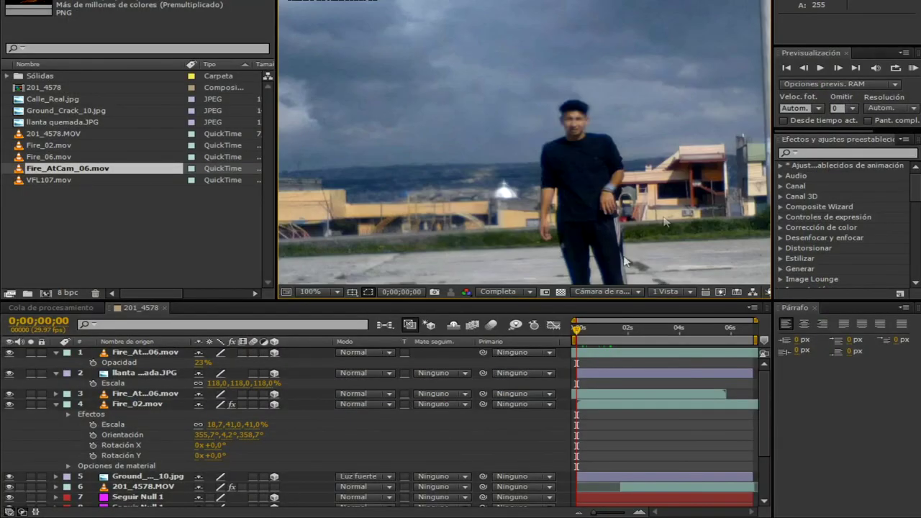
pyautogui.moveTo(583, 332); pyautogui.dragTo(603, 331)
pyautogui.moveTo(658, 134); pyautogui.dragTo(454, 121)
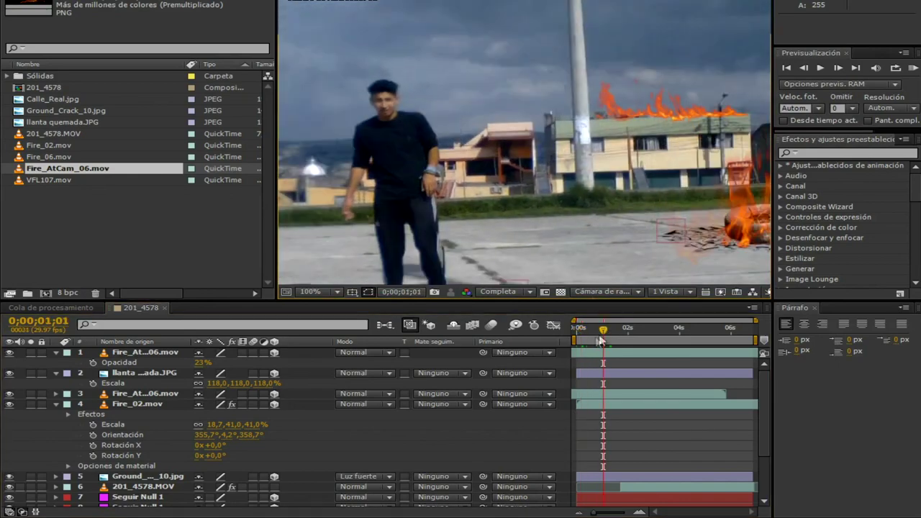
pyautogui.moveTo(600, 332); pyautogui.dragTo(620, 330)
pyautogui.moveTo(581, 245); pyautogui.dragTo(466, 183)
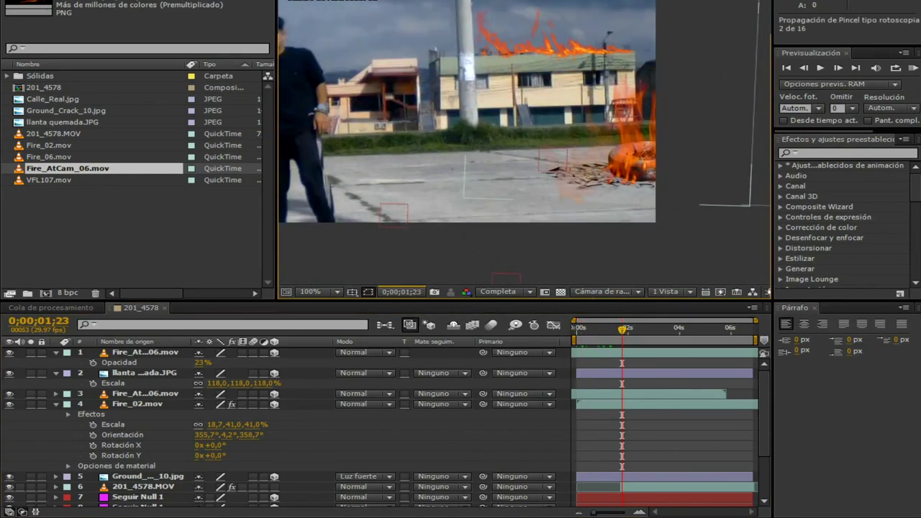
pyautogui.moveTo(646, 338); pyautogui.dragTo(648, 334)
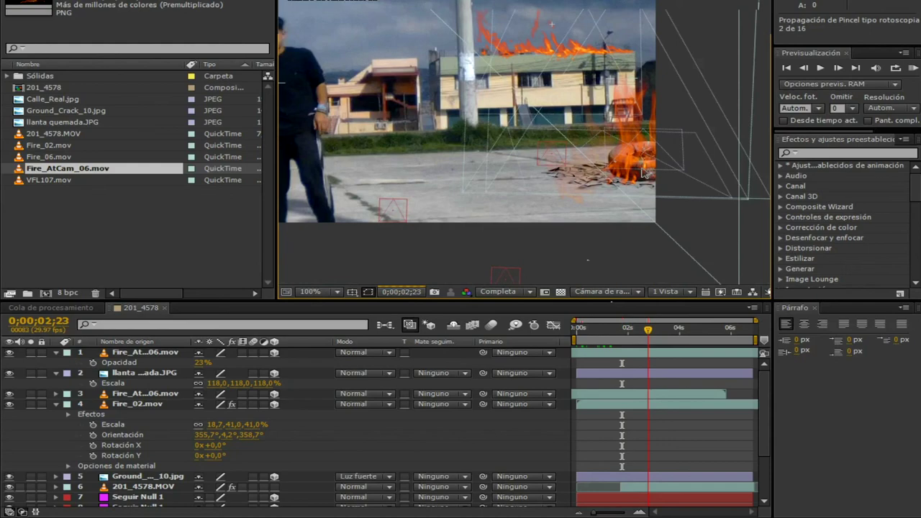
pyautogui.press('KP_0')
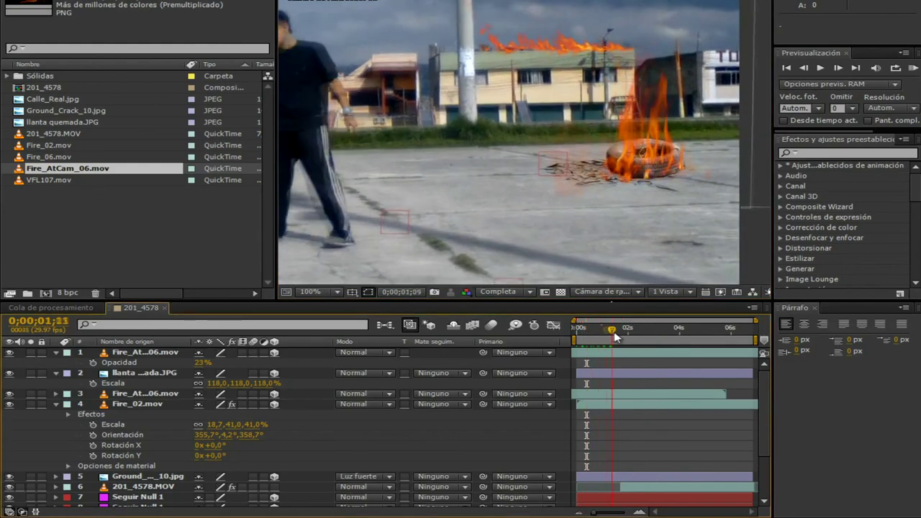
# Add VFL107.mov as the top layer over the frame's left part and mirror it horizontally
pyautogui.scroll(-2, 531, 205)
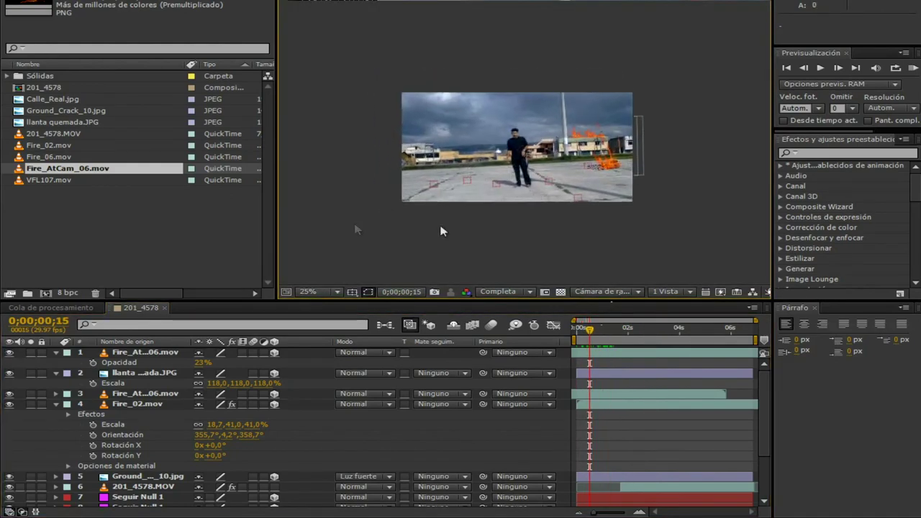
pyautogui.moveTo(489, 213); pyautogui.dragTo(613, 196)
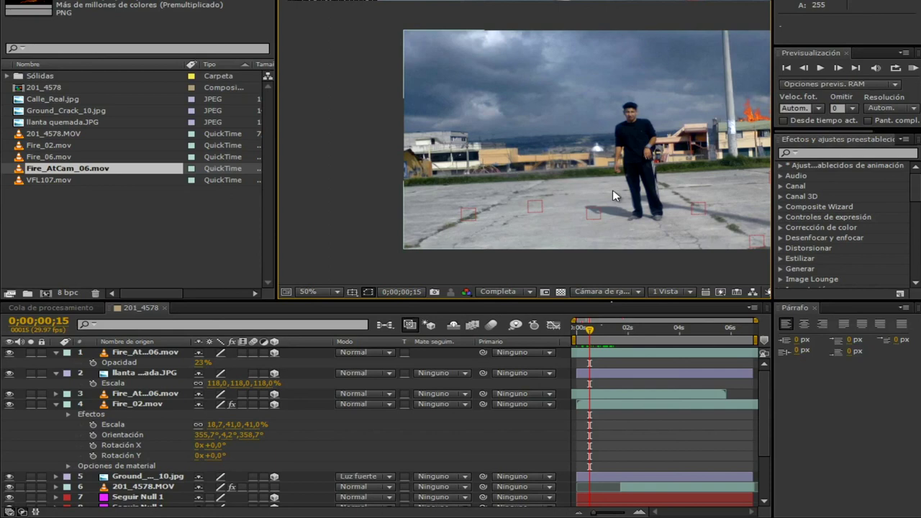
pyautogui.moveTo(51, 181); pyautogui.dragTo(568, 173)
pyautogui.moveTo(644, 169); pyautogui.dragTo(401, 160)
pyautogui.moveTo(531, 90); pyautogui.dragTo(472, 74)
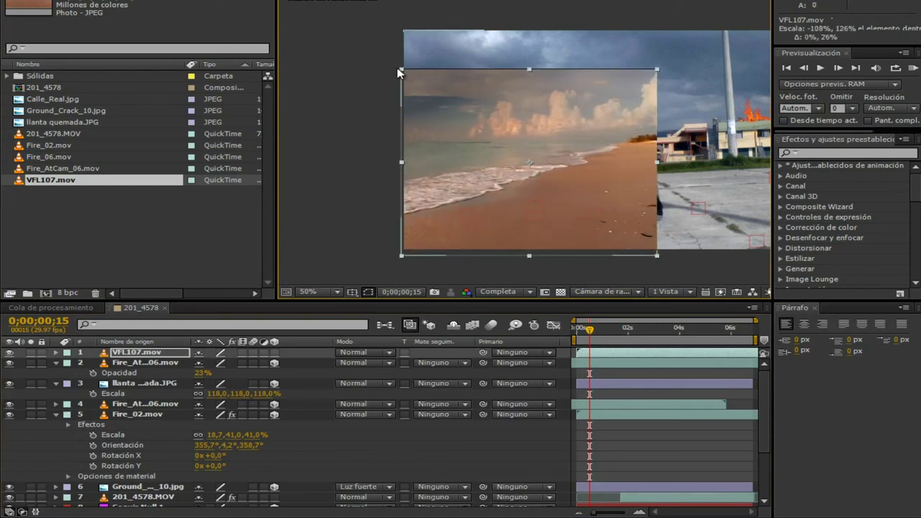
# Enlarge the mirrored beach clip, move it to position 258, 426, and make it a 3D layer
pyautogui.moveTo(400, 70); pyautogui.dragTo(353, 41)
pyautogui.moveTo(512, 112)
pyautogui.mouseDown()
pyautogui.moveTo(347, 70)
pyautogui.moveTo(337, 161)
pyautogui.moveTo(440, 156)
pyautogui.moveTo(513, 112)
pyautogui.mouseUp()
pyautogui.moveTo(522, 163); pyautogui.dragTo(496, 159)
pyautogui.click(273, 352)
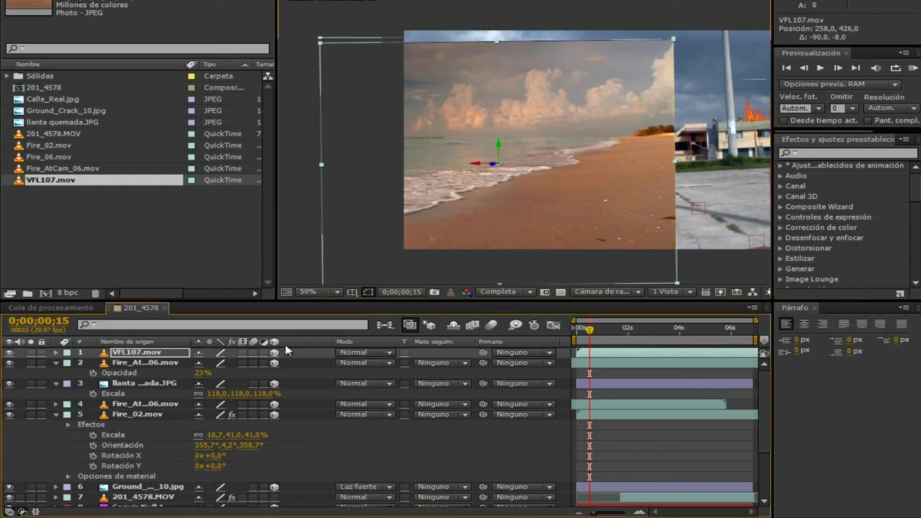
# Set the composition's preview resolution to Cuarto and return to the first frame
pyautogui.moveTo(589, 329); pyautogui.dragTo(681, 328)
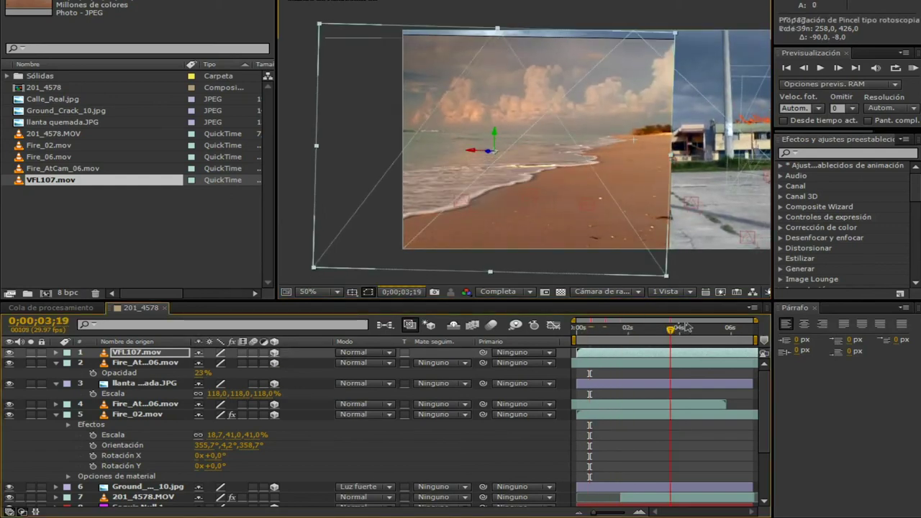
pyautogui.press('Home')
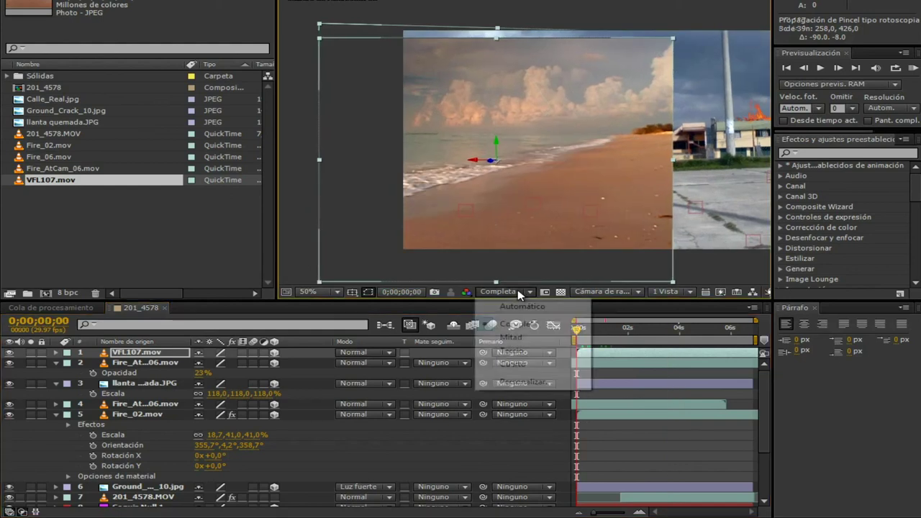
pyautogui.click(514, 292)
pyautogui.click(523, 364)
pyautogui.moveTo(588, 332); pyautogui.dragTo(541, 331)
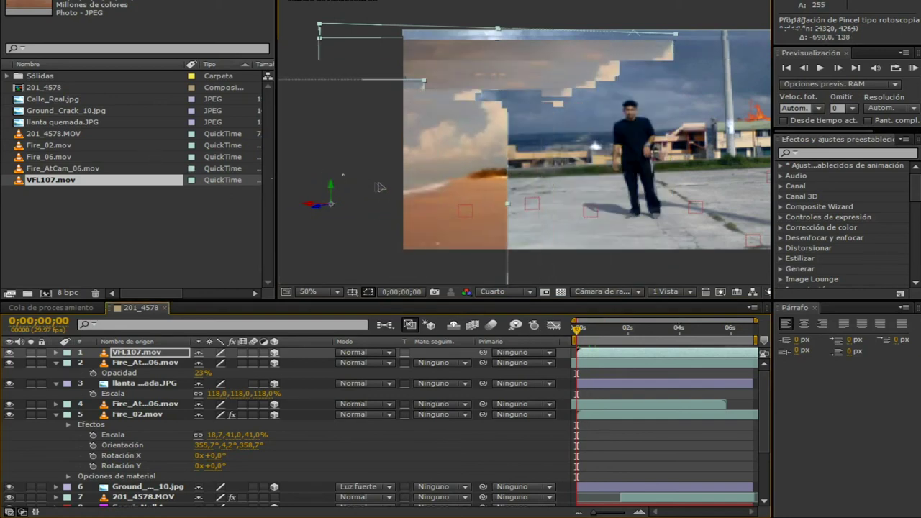
# Reposition the 3D beach clip over the frame's left half and enlarge it past the frame's left edge
pyautogui.moveTo(400, 187); pyautogui.dragTo(650, 162)
pyautogui.scroll(-2, 547, 156)
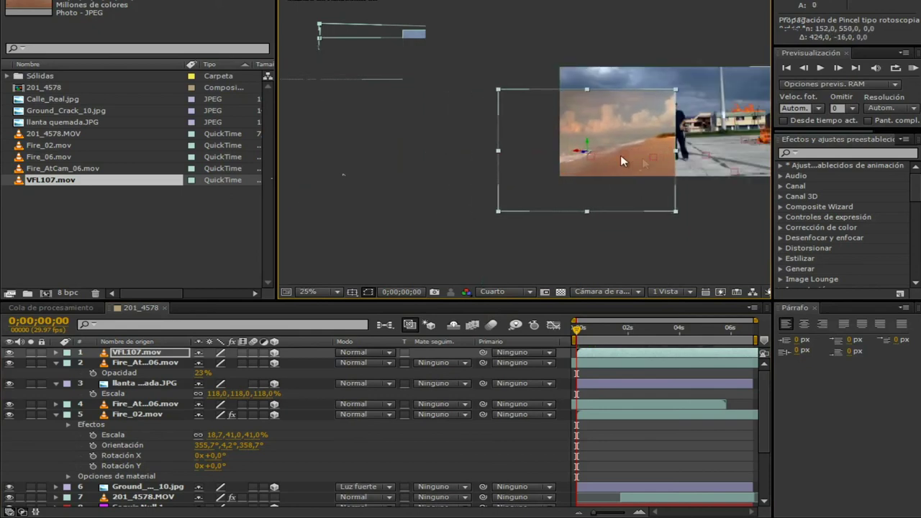
pyautogui.moveTo(502, 99)
pyautogui.mouseDown()
pyautogui.moveTo(471, 68)
pyautogui.moveTo(468, 91)
pyautogui.moveTo(434, 111)
pyautogui.moveTo(446, 101)
pyautogui.moveTo(431, 82)
pyautogui.moveTo(490, 99)
pyautogui.mouseUp()
# Start a Pen tool mask on the VFL107.mov layer and undo its first point
pyautogui.scroll(2, 489, 100)
pyautogui.scroll(-2, 491, 99)
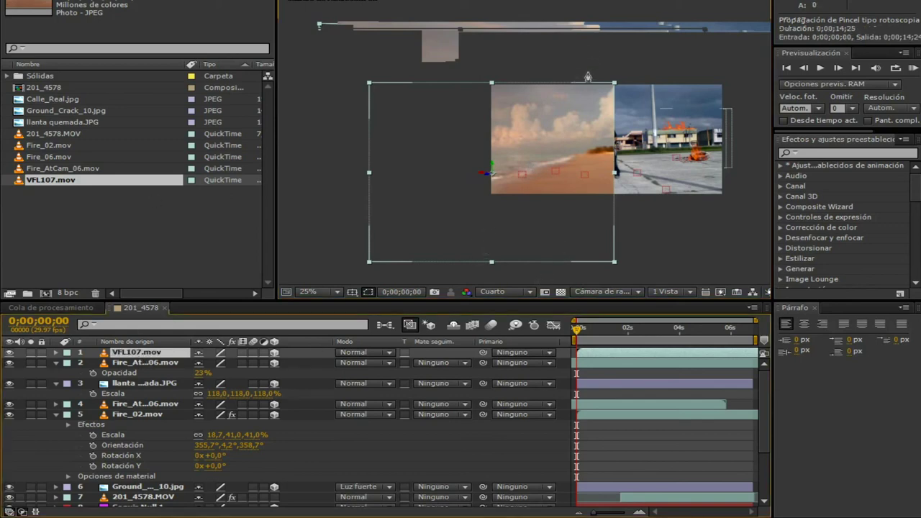
pyautogui.click(583, 72)
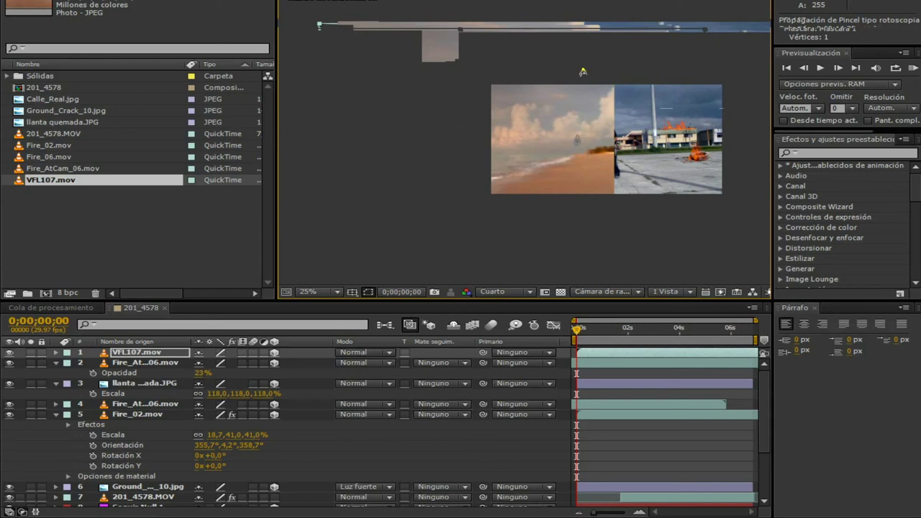
pyautogui.hotkey('ctrl', 'z')
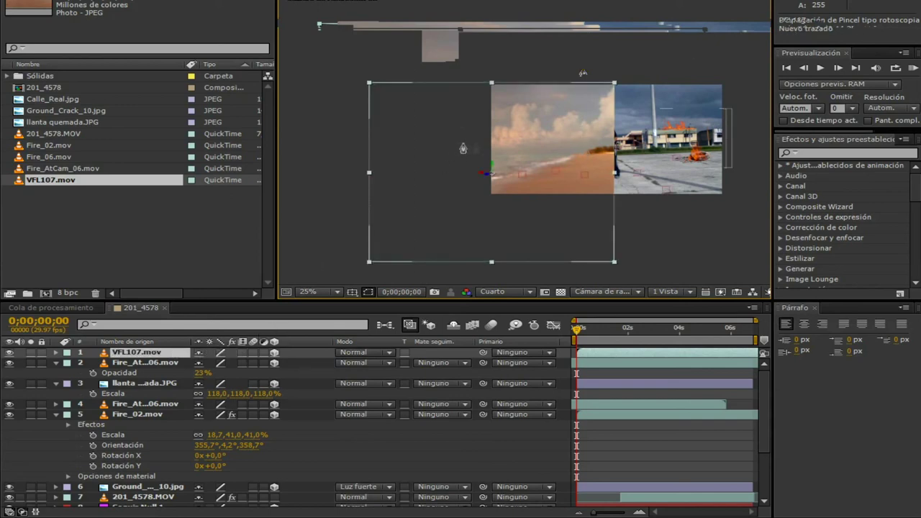
# Draw a closed seven-point Pen tool mask on VFL107.mov around the sand and shoreline, following the horizon and a curved ground edge
pyautogui.moveTo(349, 154); pyautogui.dragTo(365, 154)
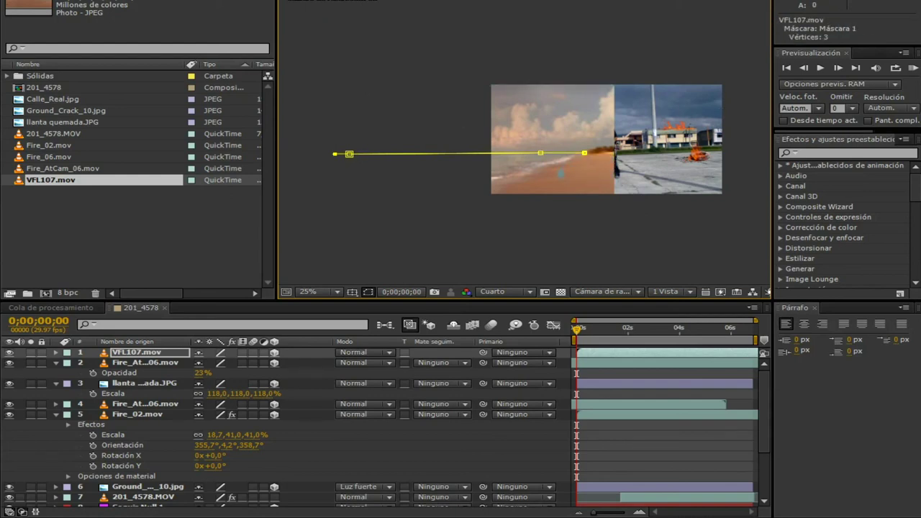
pyautogui.click(349, 155)
pyautogui.press('.')
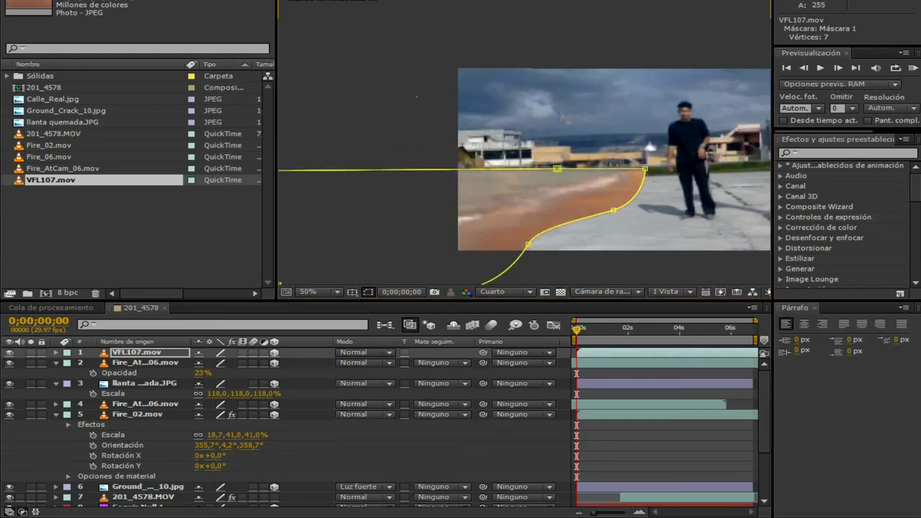
# Reposition the masked 3D beach clip down and away from the standing man, keeping its horizon along the grass line
pyautogui.click(539, 197)
pyautogui.moveTo(539, 196)
pyautogui.mouseDown()
pyautogui.moveTo(539, 212)
pyautogui.moveTo(527, 205)
pyautogui.mouseUp()
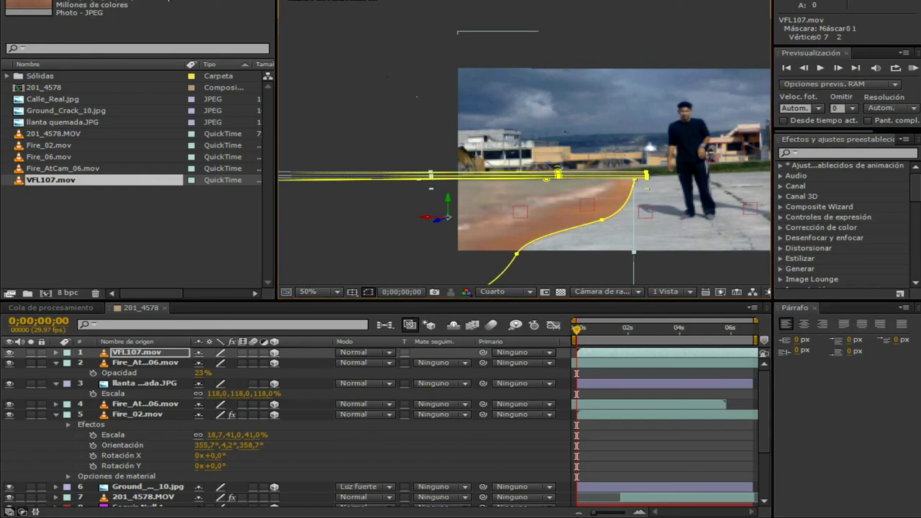
pyautogui.moveTo(441, 220); pyautogui.dragTo(439, 219)
pyautogui.moveTo(441, 221); pyautogui.dragTo(438, 219)
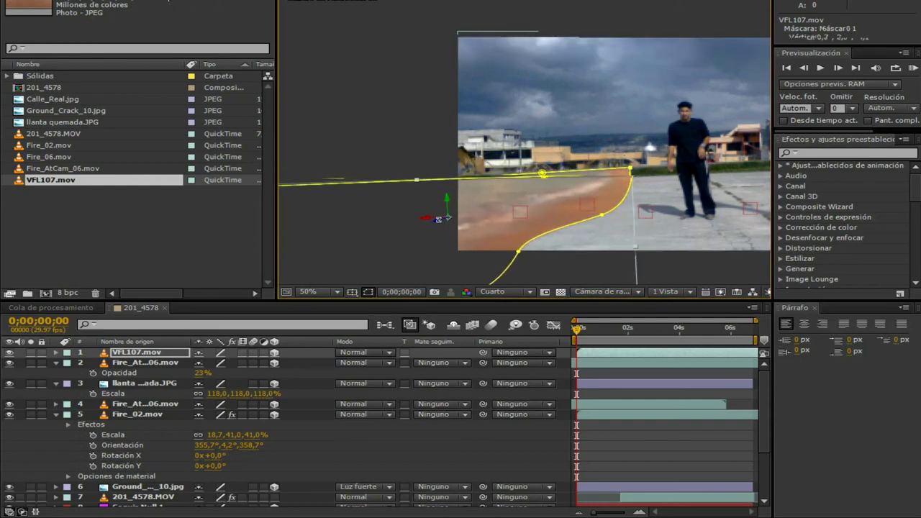
pyautogui.moveTo(530, 226); pyautogui.dragTo(516, 227)
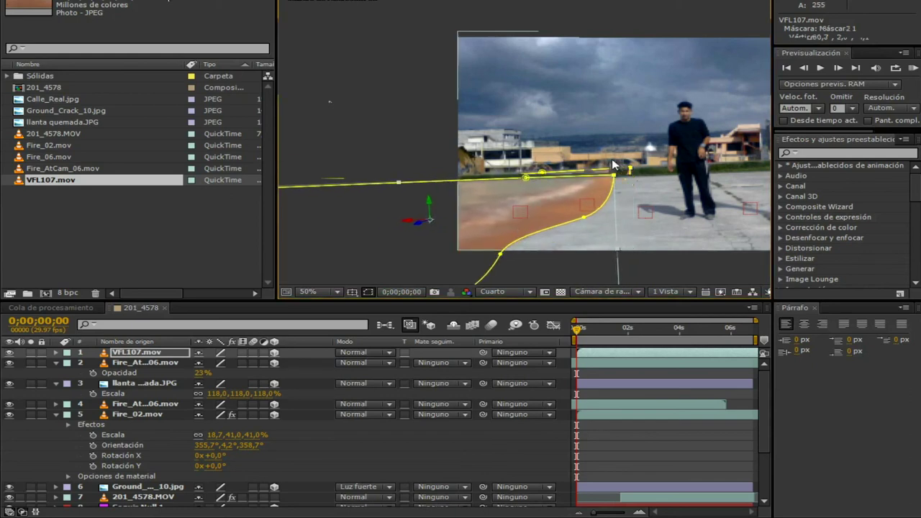
pyautogui.click(597, 175)
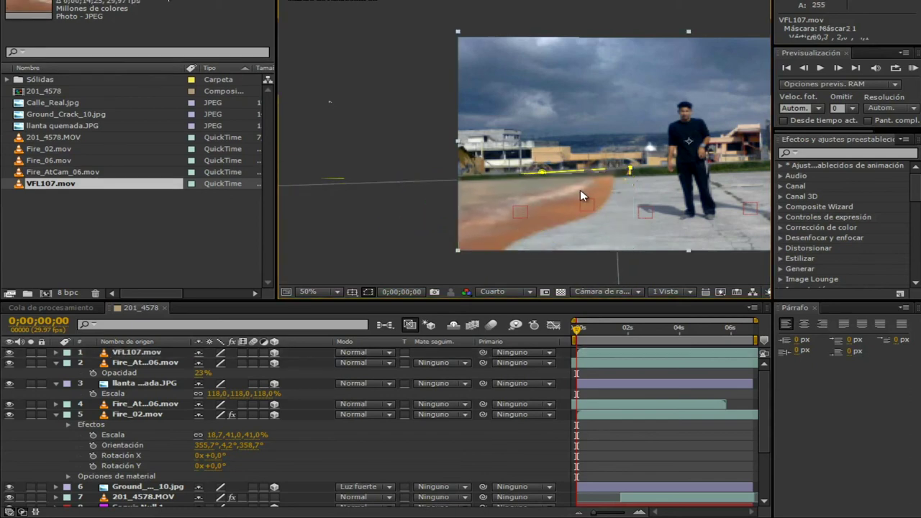
# Reshape the beach mask's tip, diagonal edge and lower corner so the sand narrows to a point near the grass line
pyautogui.click(119, 353)
pyautogui.moveTo(611, 177); pyautogui.dragTo(593, 179)
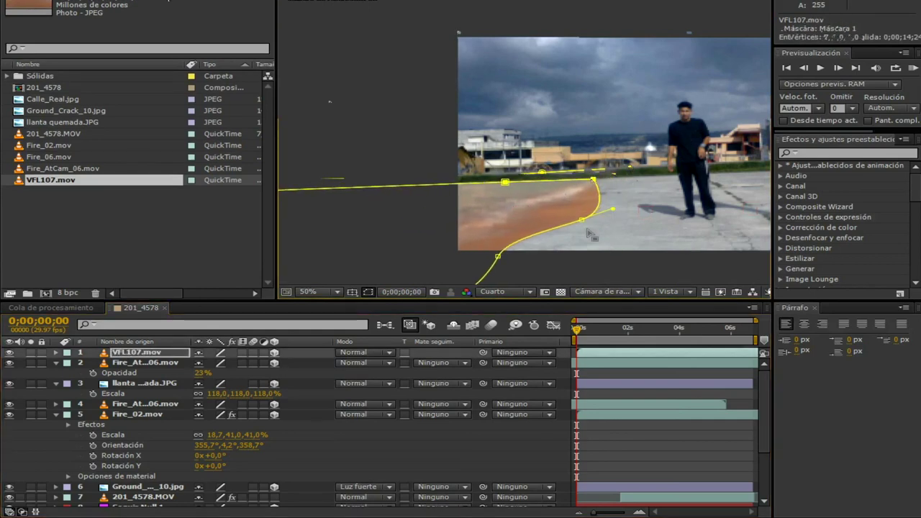
pyautogui.moveTo(582, 219); pyautogui.dragTo(604, 188)
pyautogui.moveTo(498, 256); pyautogui.dragTo(477, 254)
pyautogui.moveTo(579, 204); pyautogui.dragTo(618, 186)
pyautogui.scroll(-2, 622, 185)
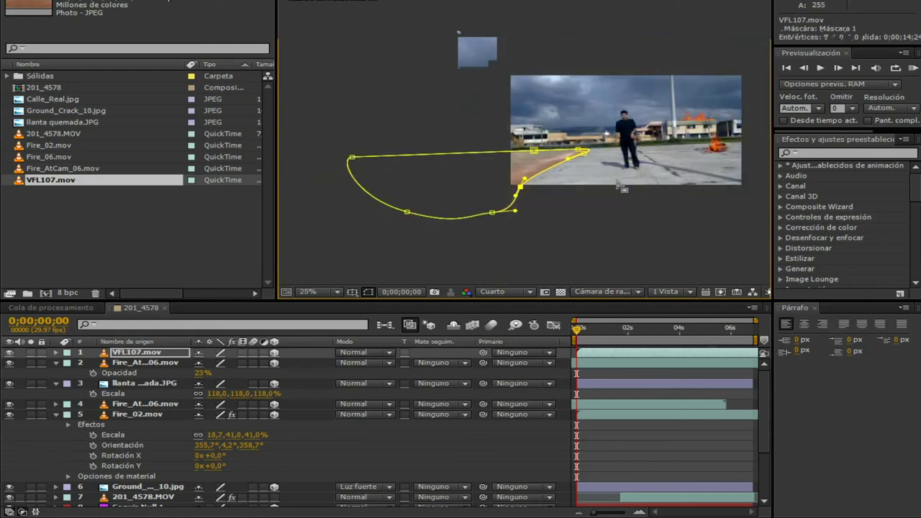
pyautogui.scroll(2, 651, 191)
pyautogui.moveTo(508, 190); pyautogui.dragTo(547, 190)
pyautogui.scroll(-3, 629, 238)
pyautogui.click(662, 191)
# Add mask feather points at the beach mask's tip and along its diagonal sand edge with the Mask Feather tool
pyautogui.scroll(1, 604, 176)
pyautogui.click(547, 160)
pyautogui.scroll(3, 540, 164)
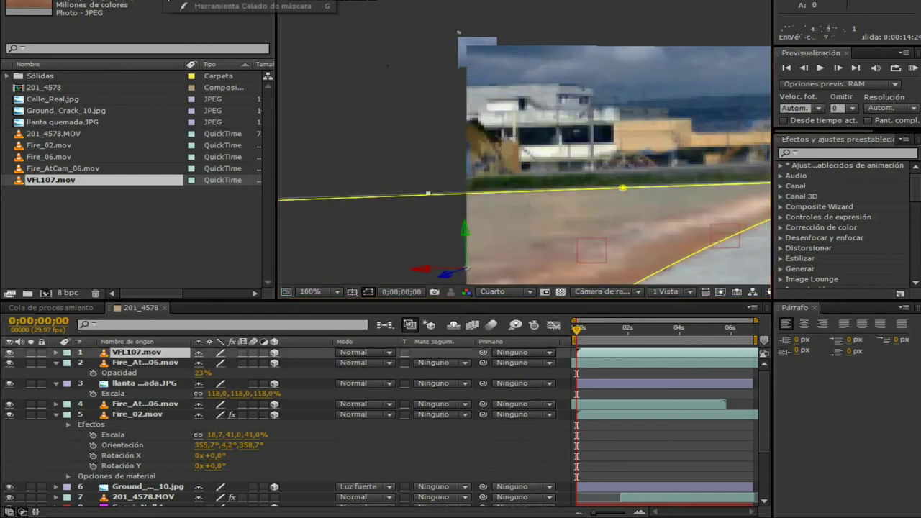
pyautogui.moveTo(645, 224); pyautogui.dragTo(485, 120)
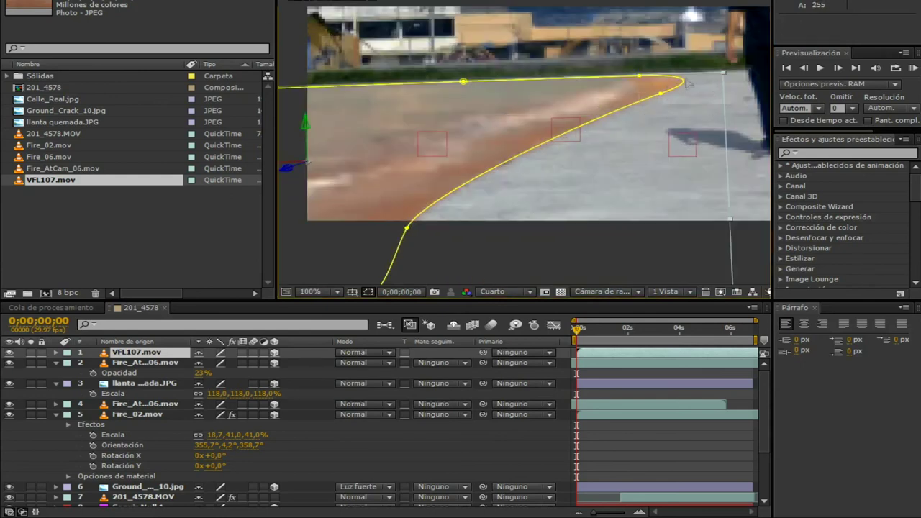
pyautogui.click(685, 85)
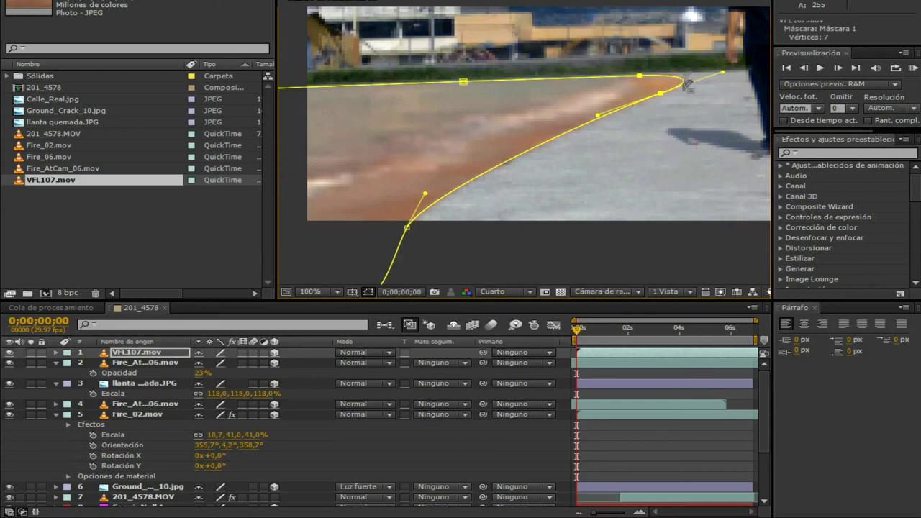
pyautogui.click(685, 81)
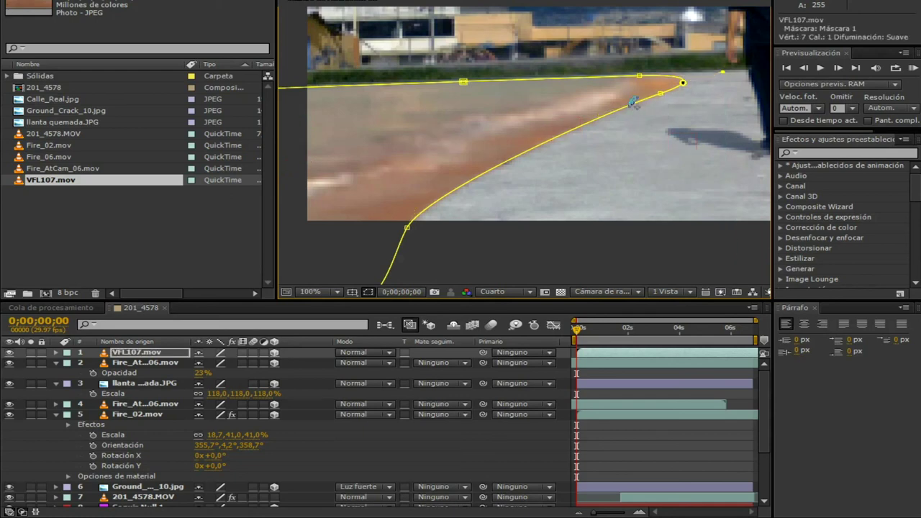
pyautogui.click(514, 157)
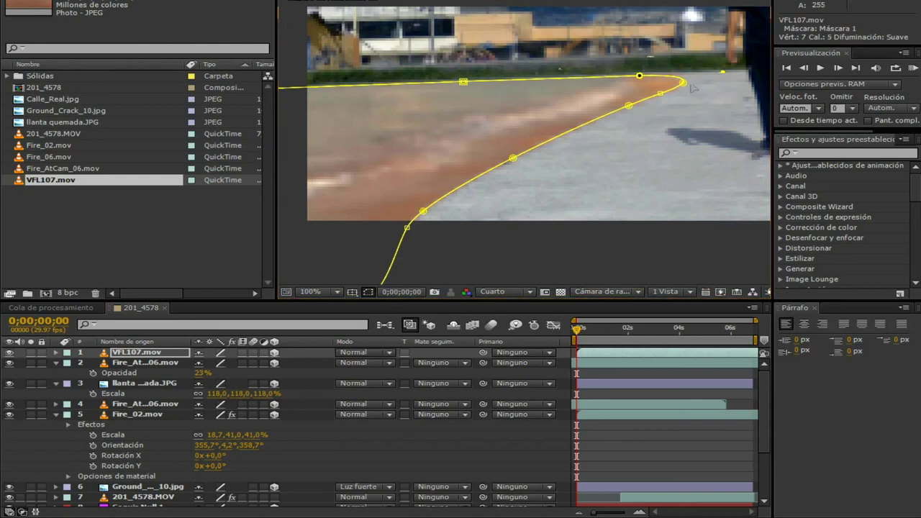
# Pull the feather points outward along the diagonal sand edge, keep the feather narrow near the tip, and add another feather point there
pyautogui.moveTo(684, 85); pyautogui.dragTo(667, 130)
pyautogui.moveTo(515, 160); pyautogui.dragTo(538, 175)
pyautogui.moveTo(428, 213); pyautogui.dragTo(446, 225)
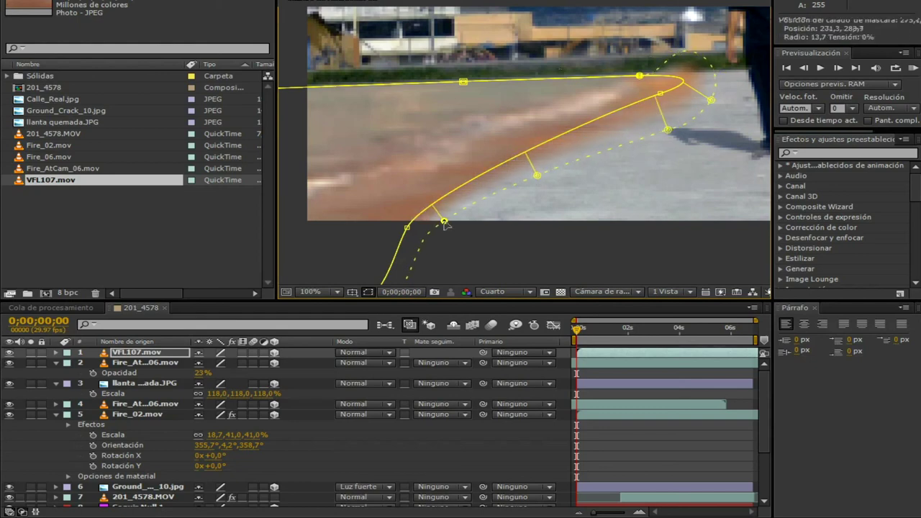
pyautogui.moveTo(668, 131); pyautogui.dragTo(631, 119)
pyautogui.moveTo(711, 101); pyautogui.dragTo(688, 90)
pyautogui.click(677, 76)
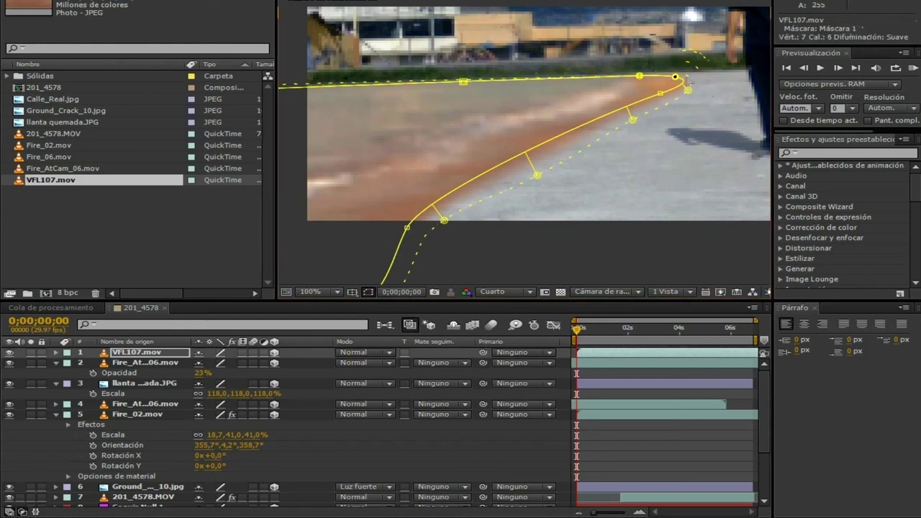
pyautogui.moveTo(676, 77); pyautogui.dragTo(679, 78)
# Widen the feather along the middle and lower parts of the beach mask's diagonal edge
pyautogui.scroll(-3, 464, 108)
pyautogui.press('v')
pyautogui.scroll(4, 521, 147)
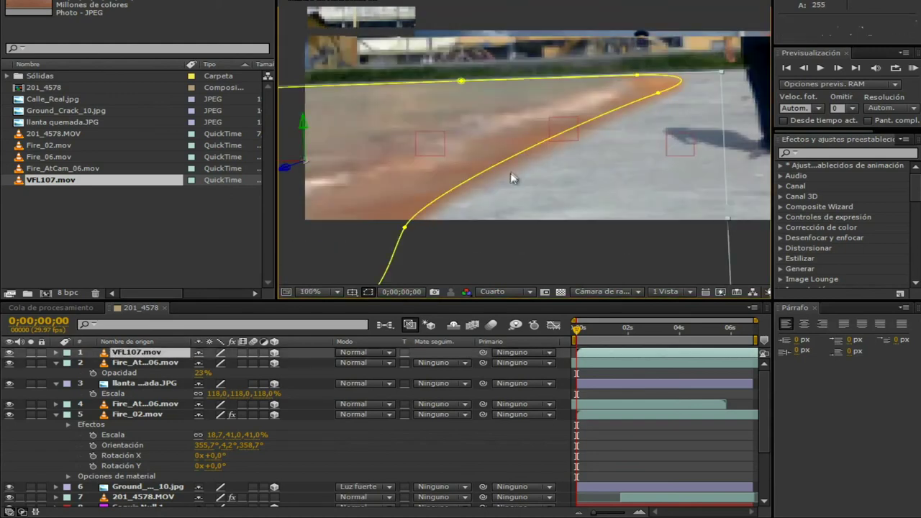
pyautogui.click(406, 228)
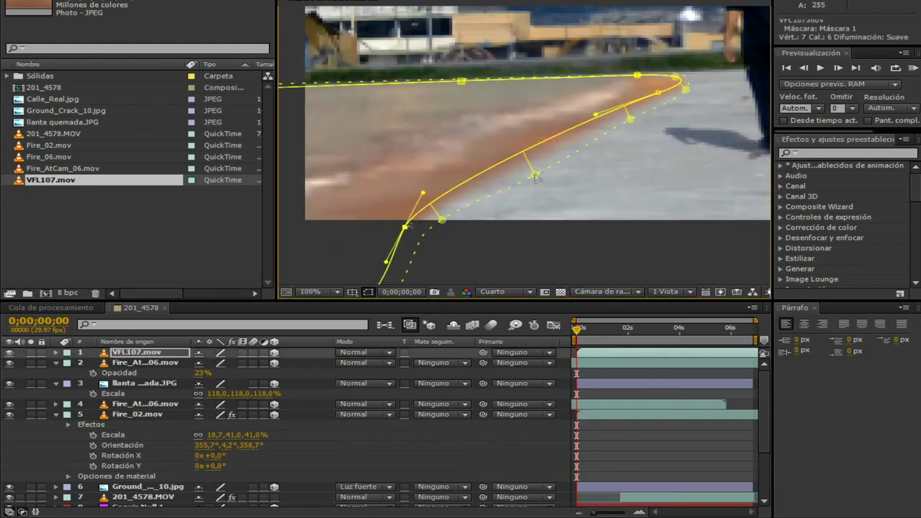
pyautogui.moveTo(535, 176); pyautogui.dragTo(580, 168)
pyautogui.moveTo(442, 220); pyautogui.dragTo(480, 215)
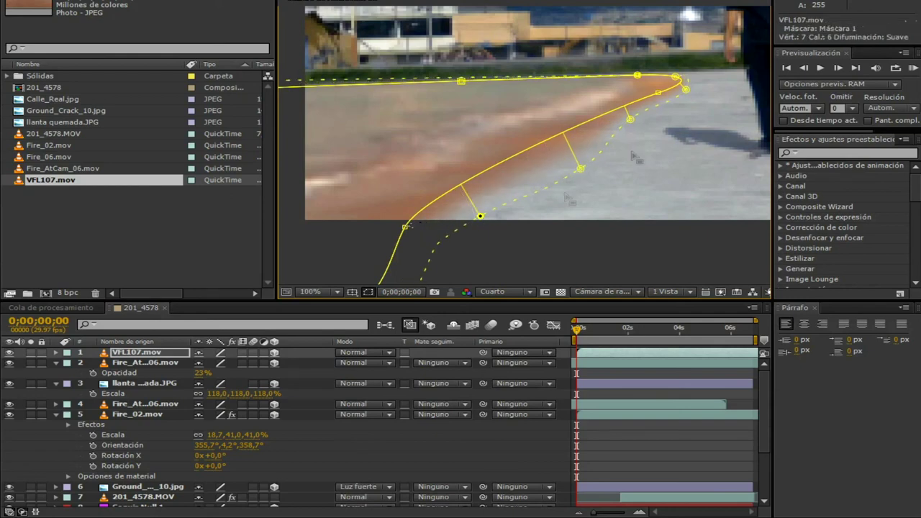
pyautogui.moveTo(630, 118); pyautogui.dragTo(637, 121)
pyautogui.scroll(-3, 639, 127)
pyautogui.press('v')
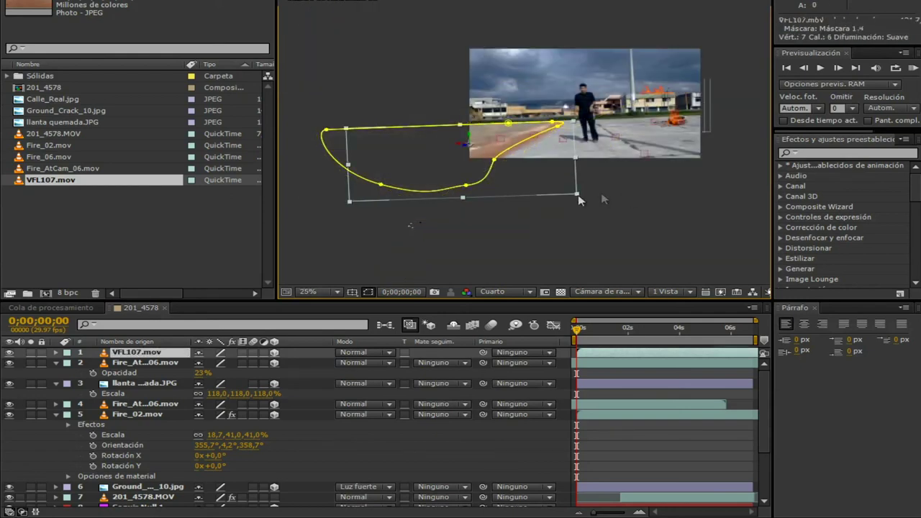
pyautogui.scroll(2, 565, 165)
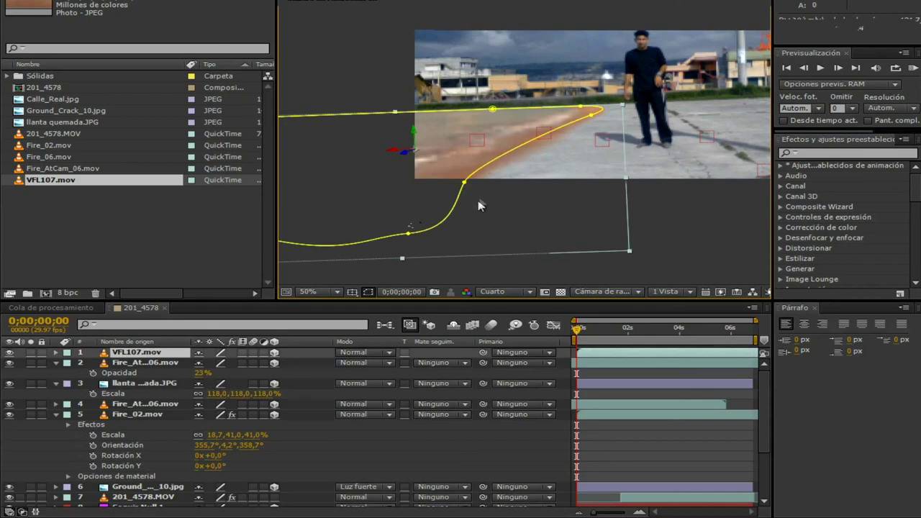
# Try to shift the beach mask slightly up and toward the frame's outer edge, and undo each attempt
pyautogui.click(435, 232)
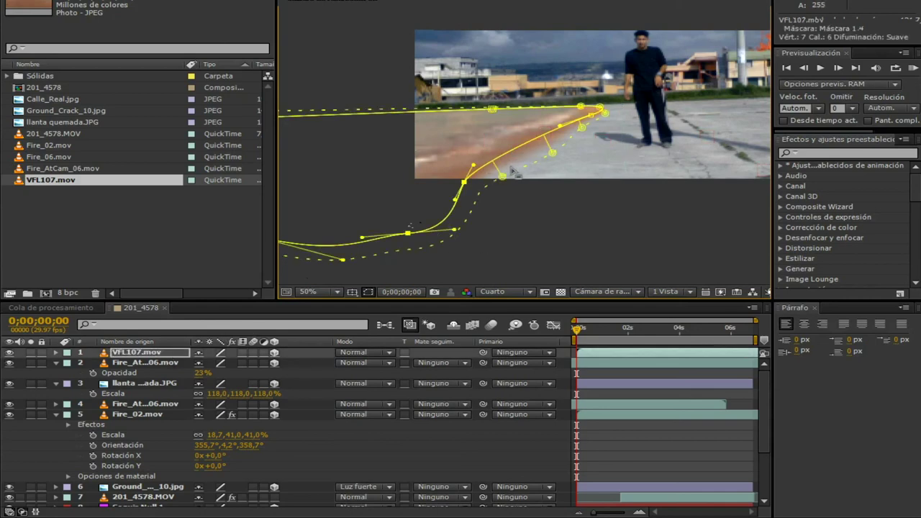
pyautogui.doubleClick(468, 180)
pyautogui.moveTo(464, 183)
pyautogui.mouseDown()
pyautogui.moveTo(446, 175)
pyautogui.moveTo(459, 180)
pyautogui.mouseUp()
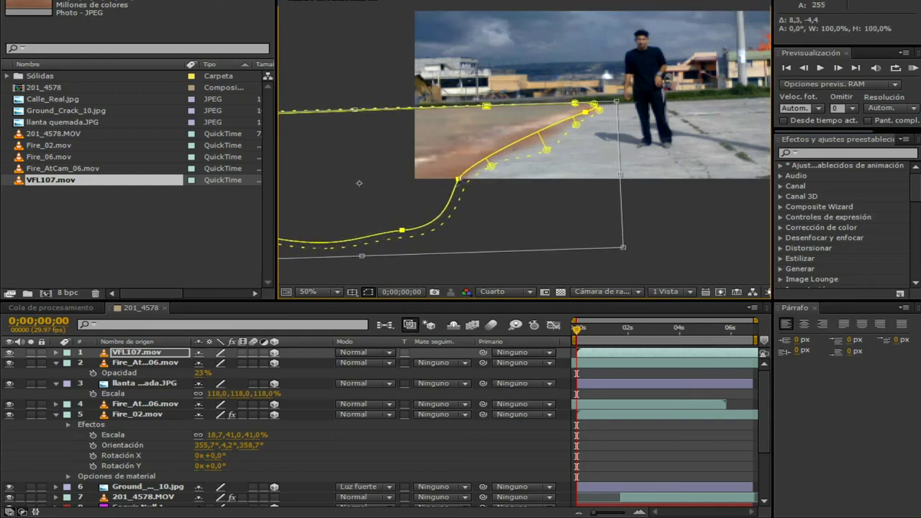
pyautogui.hotkey('ctrl', 'z')
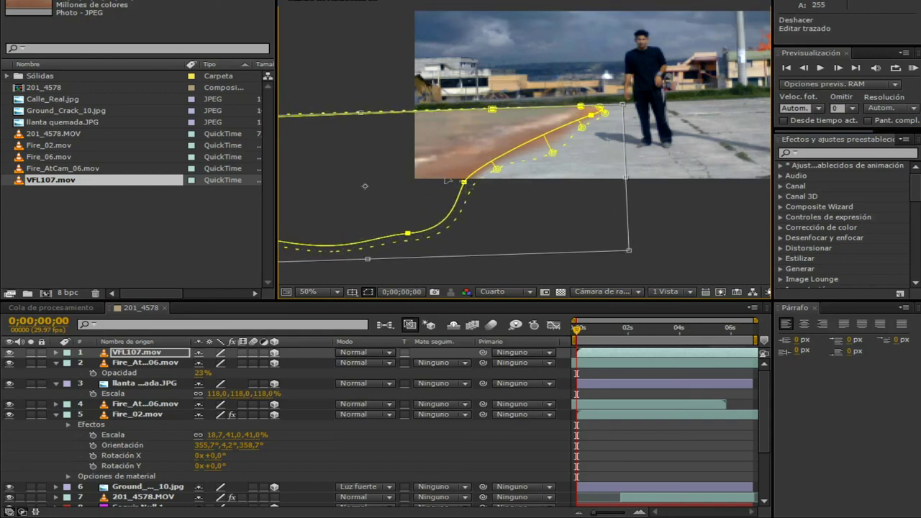
pyautogui.press('Escape')
pyautogui.moveTo(468, 184); pyautogui.dragTo(462, 182)
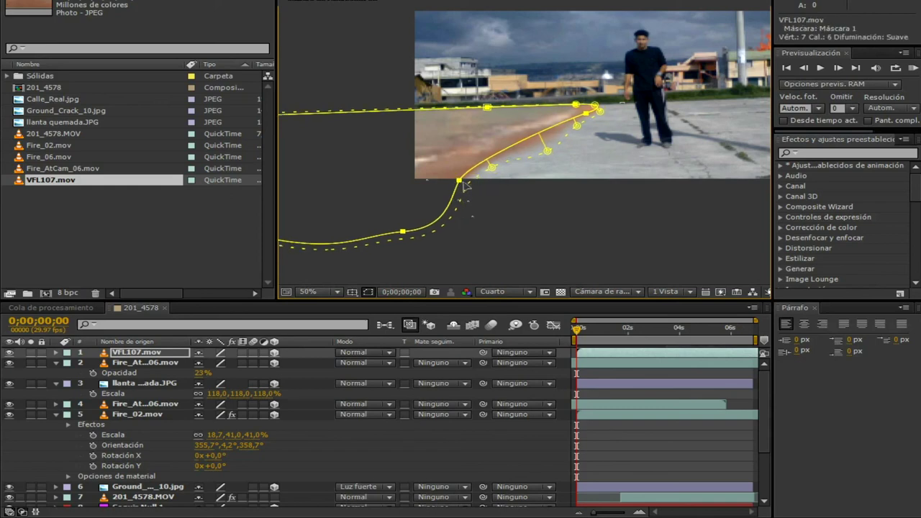
pyautogui.hotkey('ctrl', 'z')
pyautogui.click(575, 243)
# Move the mask's lower corner and tip points inward and pull the middle feather point back to the mask edge
pyautogui.moveTo(464, 182); pyautogui.dragTo(451, 178)
pyautogui.moveTo(590, 115); pyautogui.dragTo(584, 113)
pyautogui.moveTo(546, 152); pyautogui.dragTo(537, 138)
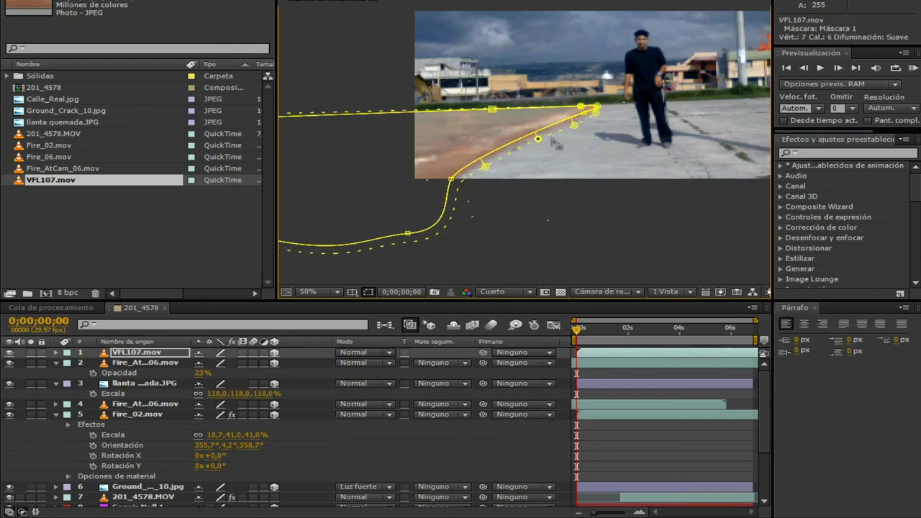
# Run a RAM preview to check how the beach clip blends with the tracked ground
pyautogui.click(547, 238)
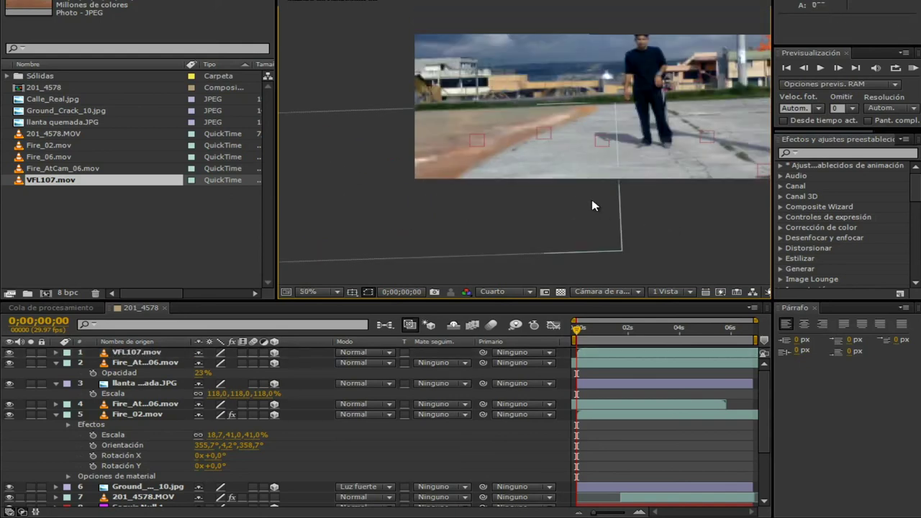
pyautogui.press('KP_0')
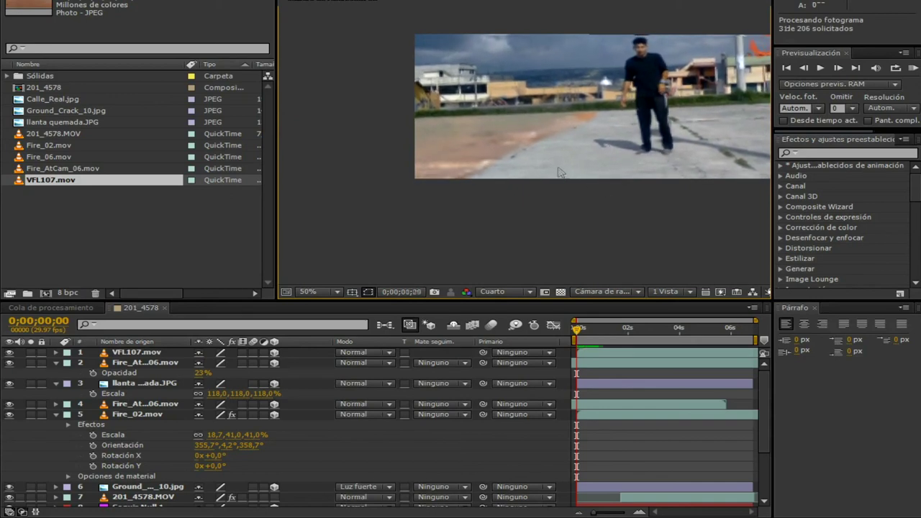
pyautogui.click(536, 161)
# Widen the feather again along the lower and middle diagonal edge of the VFL107.mov mask
pyautogui.click(458, 181)
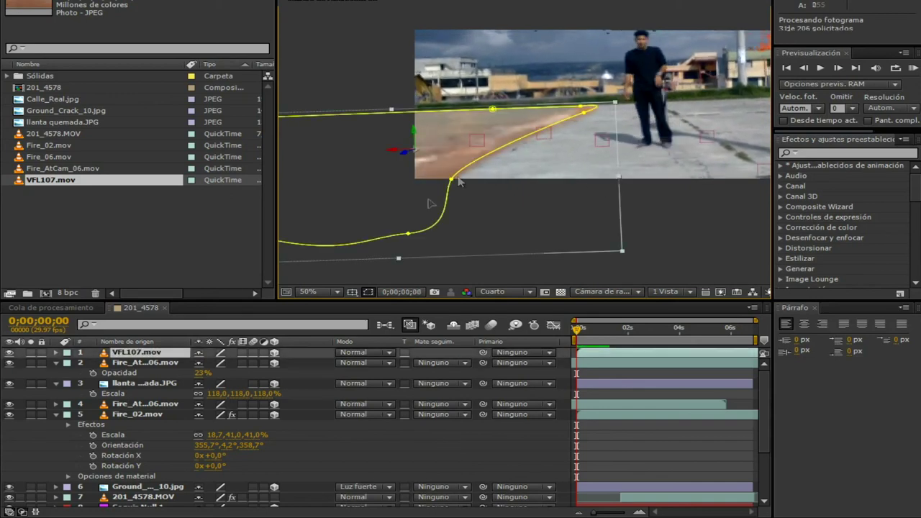
pyautogui.press('g')
pyautogui.moveTo(486, 163); pyautogui.dragTo(564, 138)
# Set the composition's preview resolution to Completa and inspect the feathered sand edge up close
pyautogui.click(505, 291)
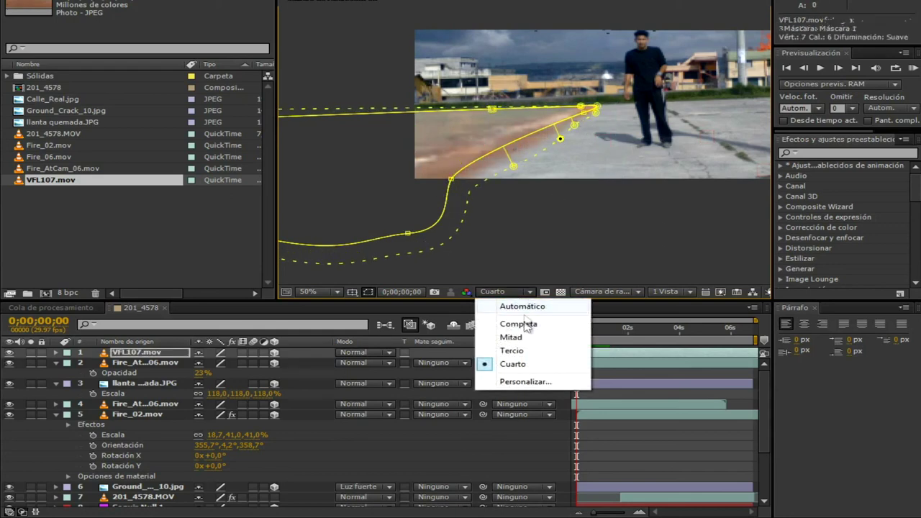
pyautogui.click(515, 324)
pyautogui.scroll(-2, 581, 153)
pyautogui.press('v')
pyautogui.click(577, 184)
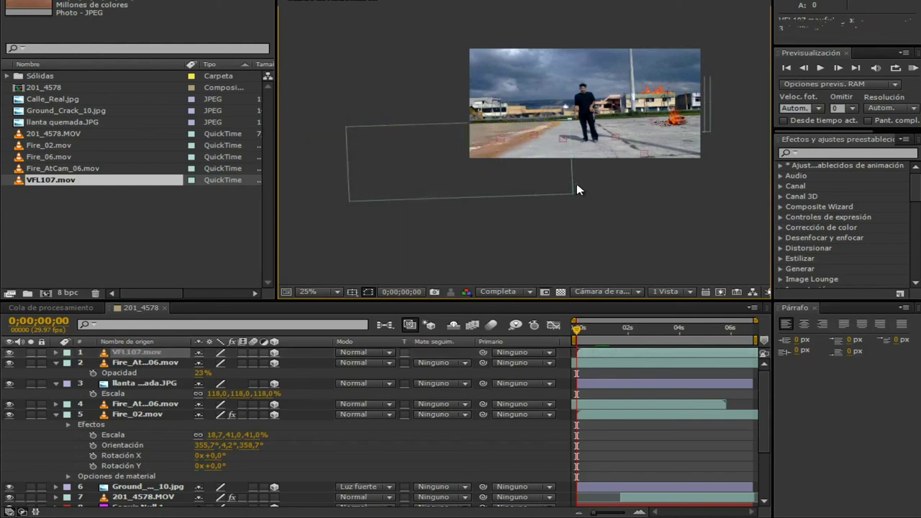
pyautogui.scroll(3, 576, 184)
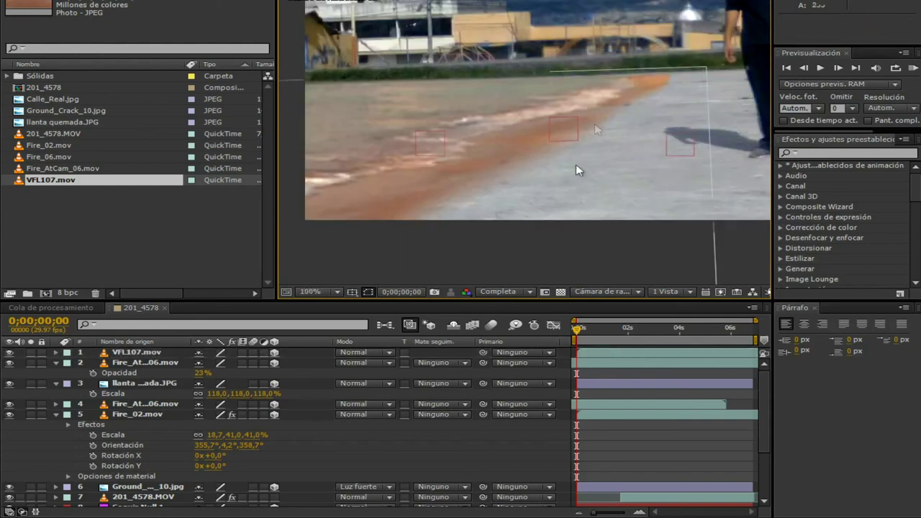
# Nudge the VFL107.mov layer up by three one-pixel steps
pyautogui.click(143, 351)
pyautogui.press('Up')
pyautogui.press('Up')
pyautogui.press('Up')
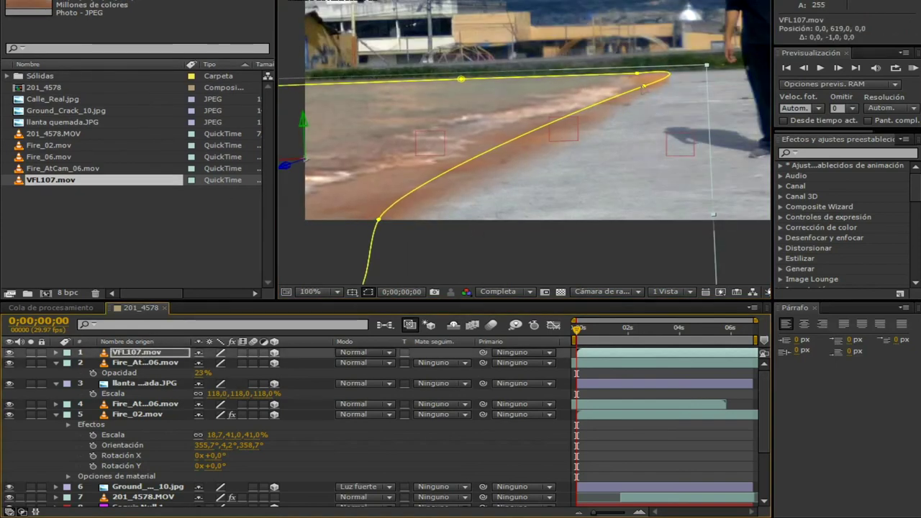
# Refine the beach mask's tip by adjusting its curve handles and adding a mask point at its end
pyautogui.click(643, 86)
pyautogui.moveTo(705, 64); pyautogui.dragTo(646, 72)
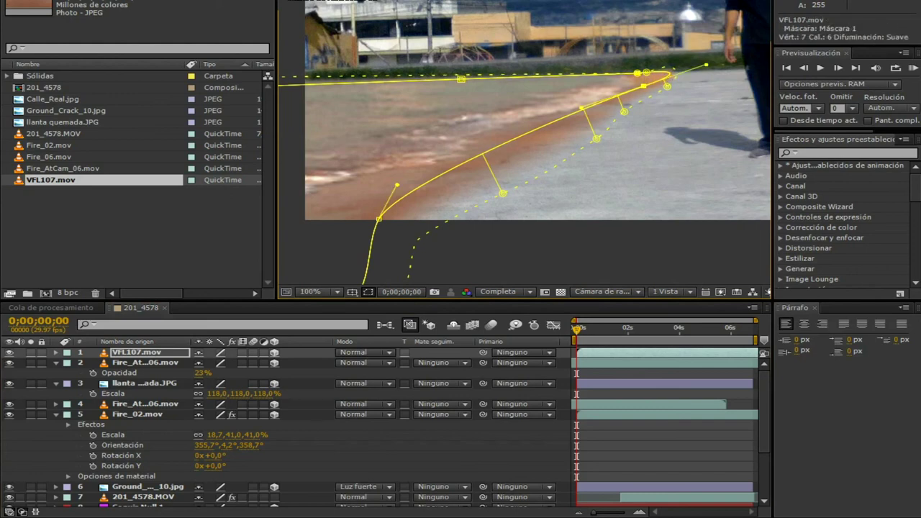
pyautogui.click(667, 76)
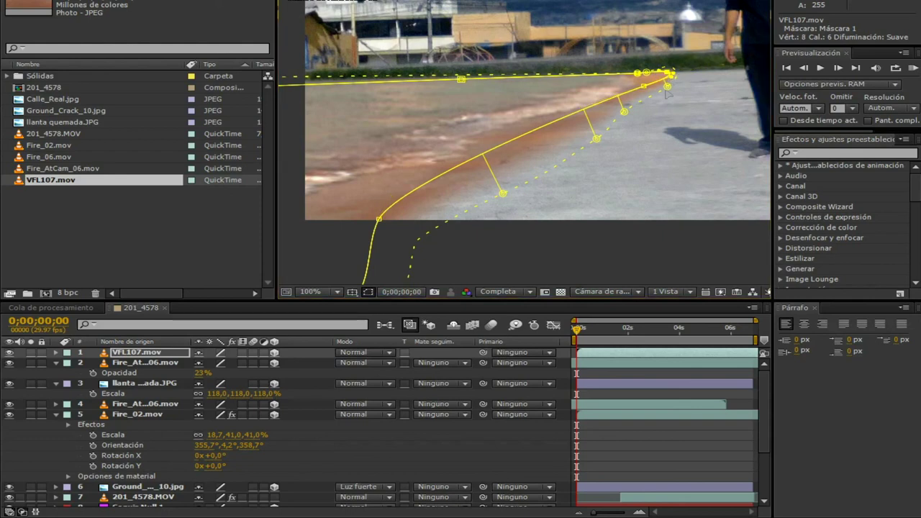
pyautogui.moveTo(667, 75); pyautogui.dragTo(634, 74)
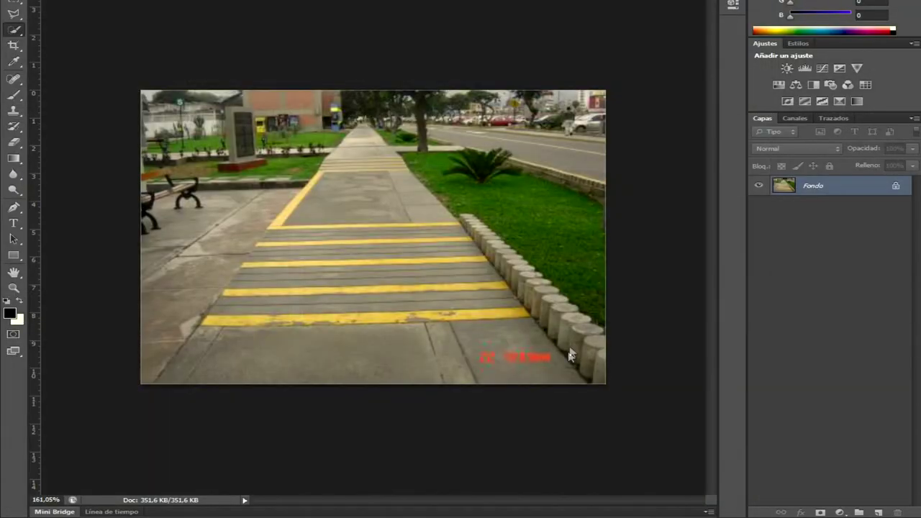
# In Photoshop, select the row of concrete posts along the lawn edge with the Quick Selection tool and check the selection outline up close
pyautogui.moveTo(570, 355)
pyautogui.mouseDown()
pyautogui.moveTo(575, 363)
pyautogui.moveTo(550, 294)
pyautogui.moveTo(515, 288)
pyautogui.moveTo(562, 272)
pyautogui.moveTo(477, 223)
pyautogui.mouseUp()
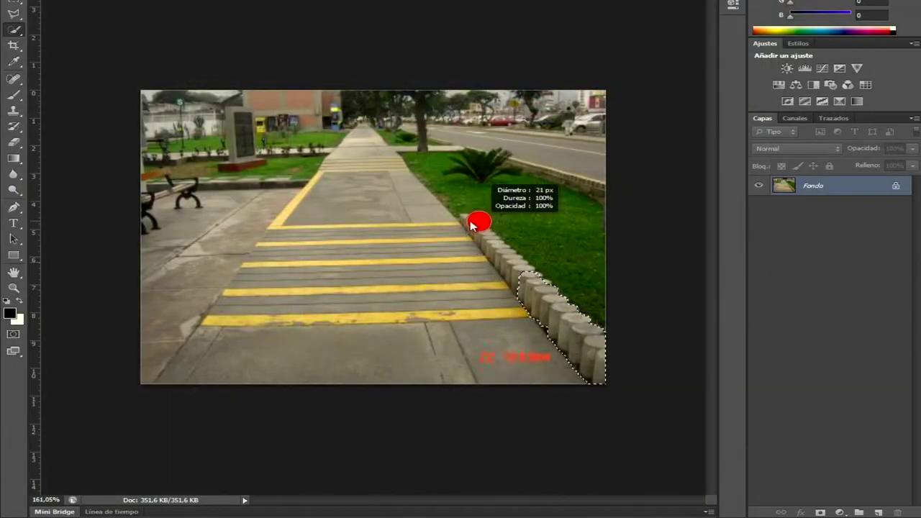
pyautogui.scroll(6, 412, 224)
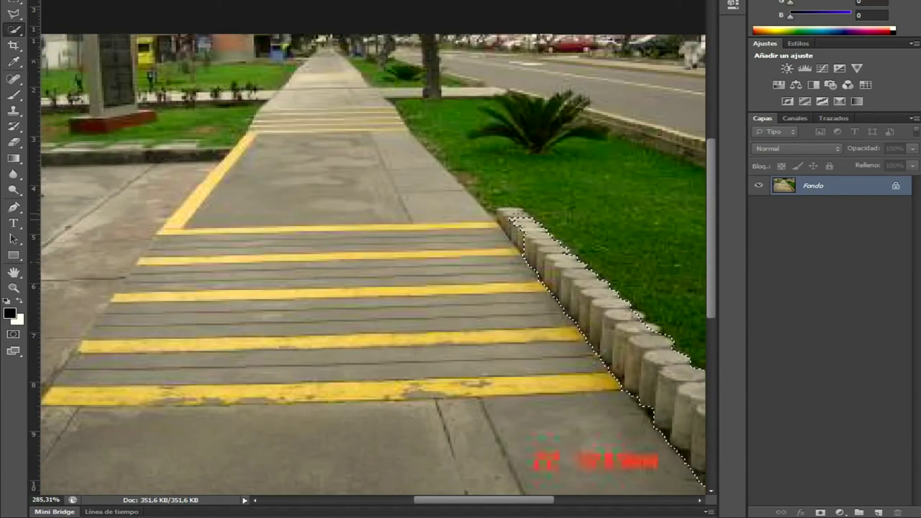
pyautogui.scroll(-2, 526, 244)
pyautogui.scroll(-6, 614, 309)
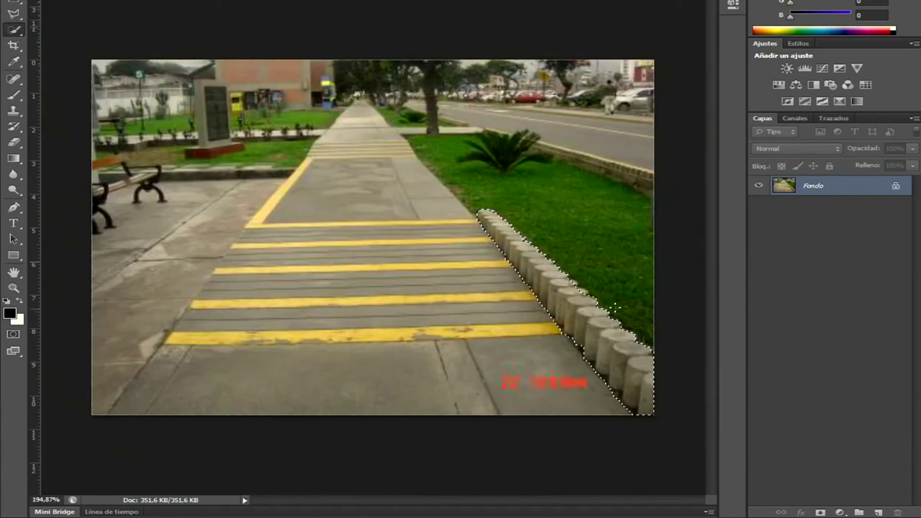
pyautogui.scroll(6, 614, 308)
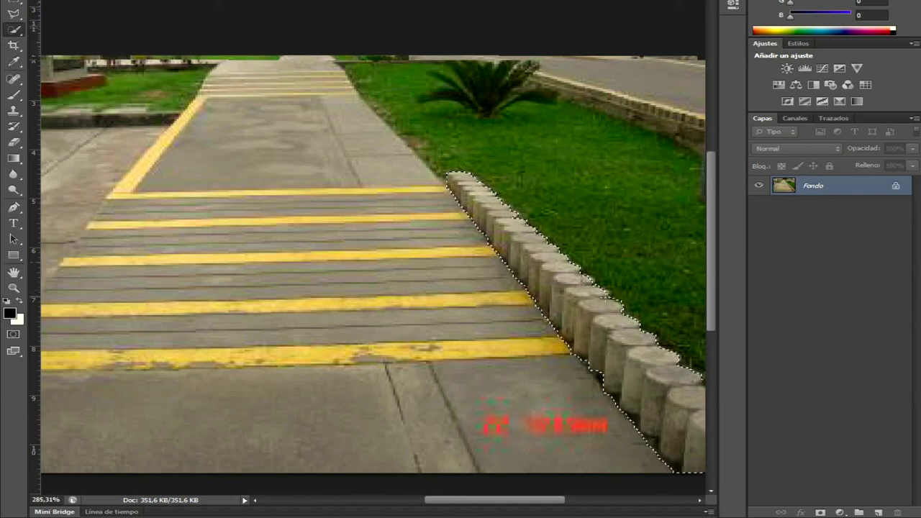
pyautogui.scroll(-3, 613, 338)
pyautogui.scroll(3, 613, 376)
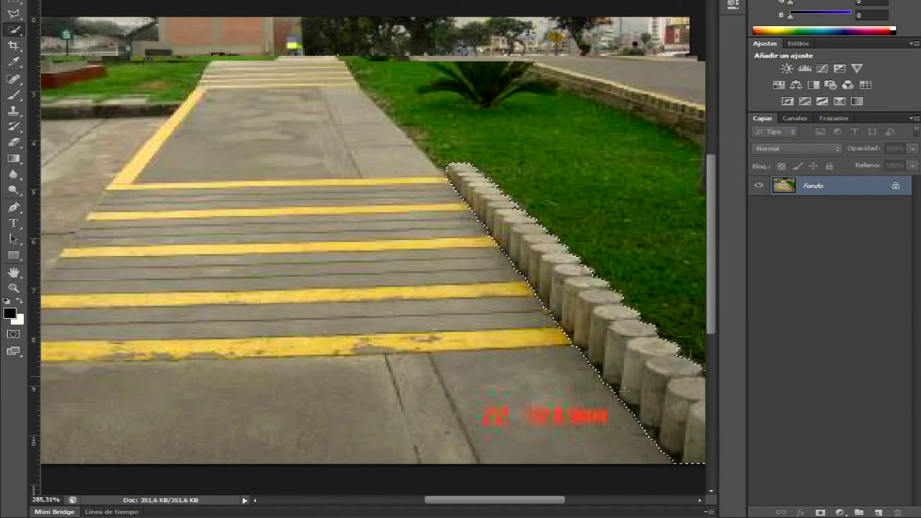
pyautogui.scroll(-3, 472, 263)
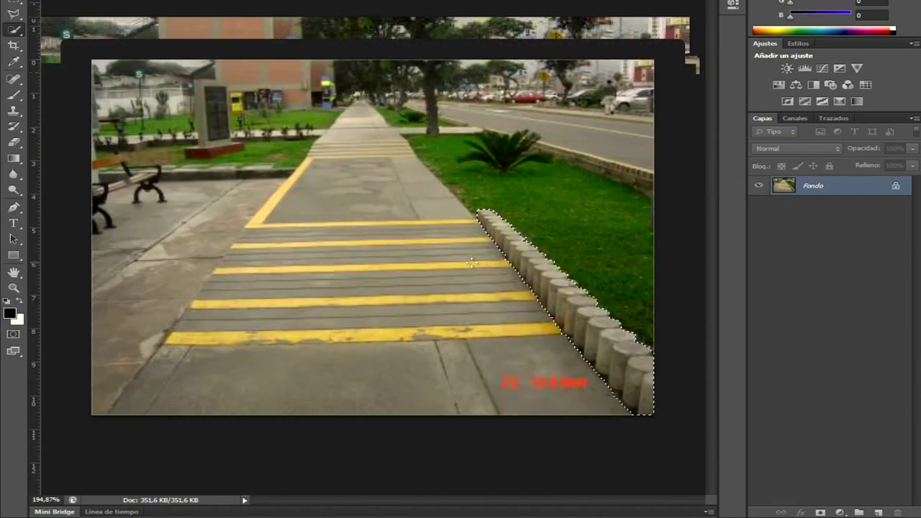
pyautogui.scroll(7, 494, 213)
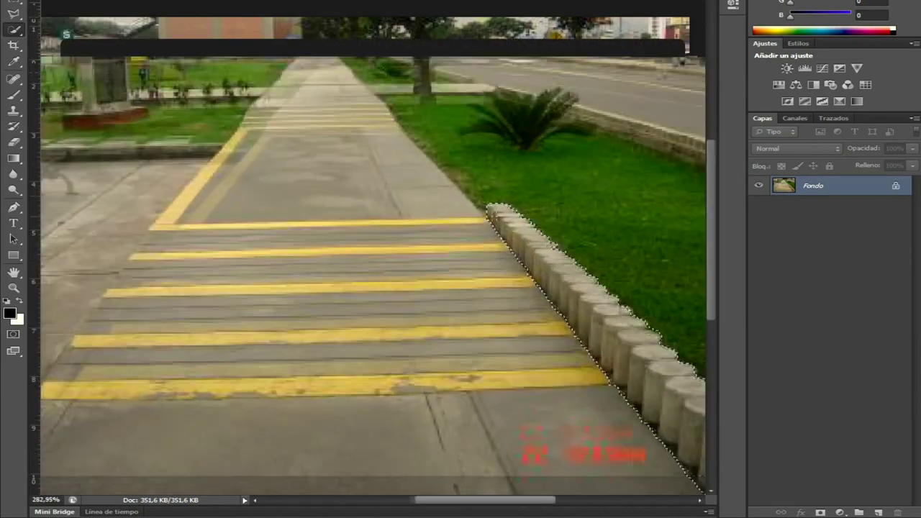
pyautogui.scroll(-8, 486, 250)
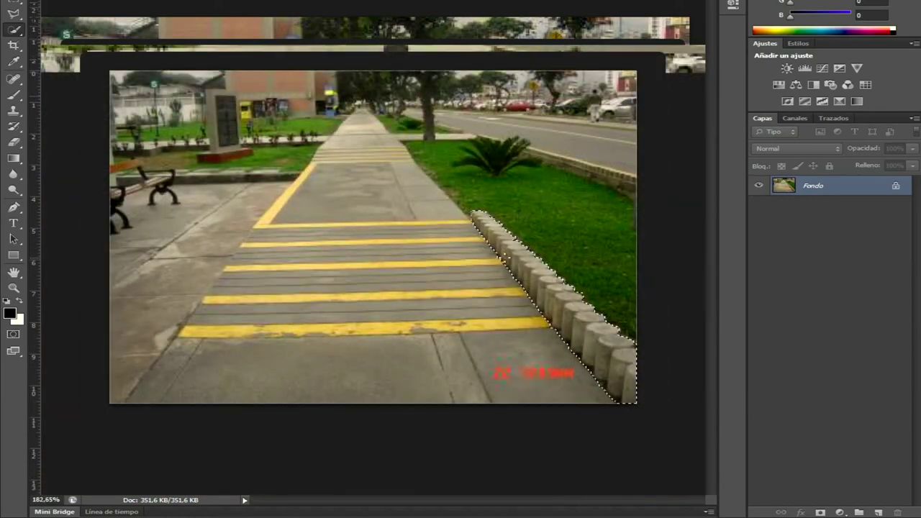
# Copy the selected posts onto two stacked layers and hide the Fondo background layer
pyautogui.hotkey('ctrl', 'j')
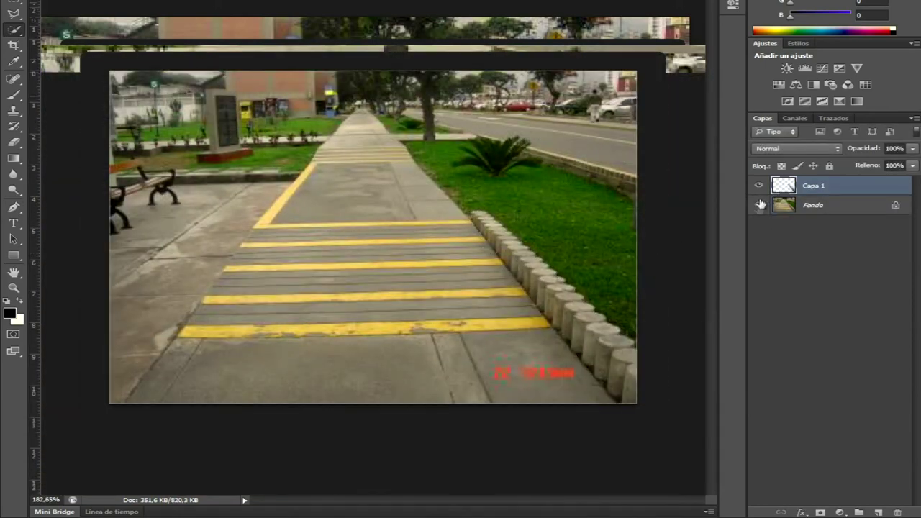
pyautogui.hotkey('ctrl', 'j')
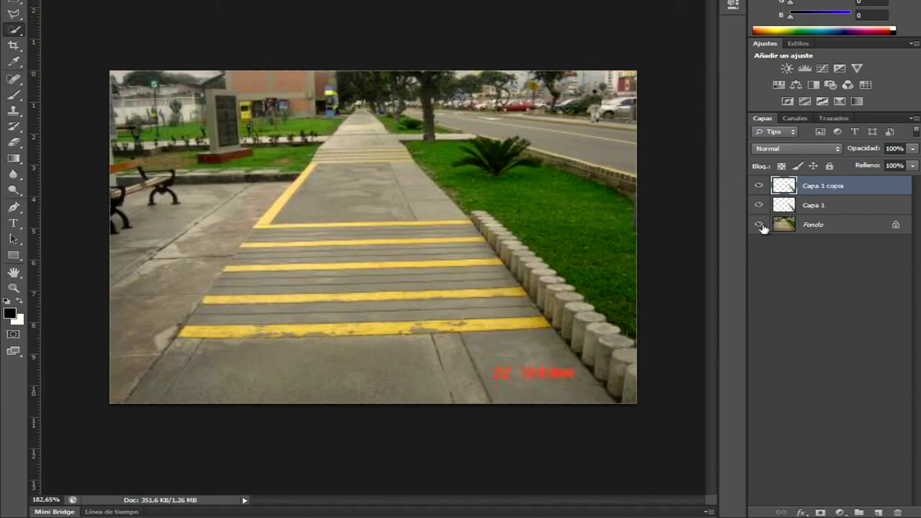
pyautogui.click(759, 225)
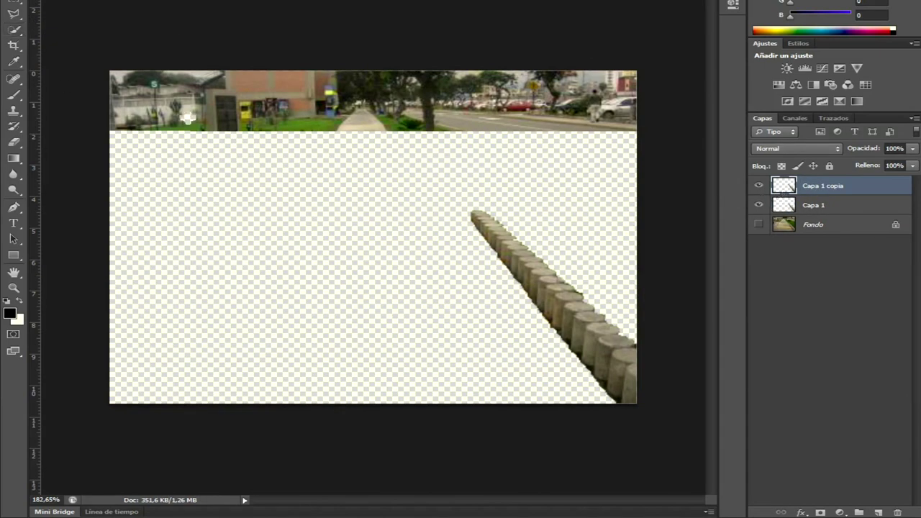
pyautogui.moveTo(576, 302); pyautogui.dragTo(446, 181)
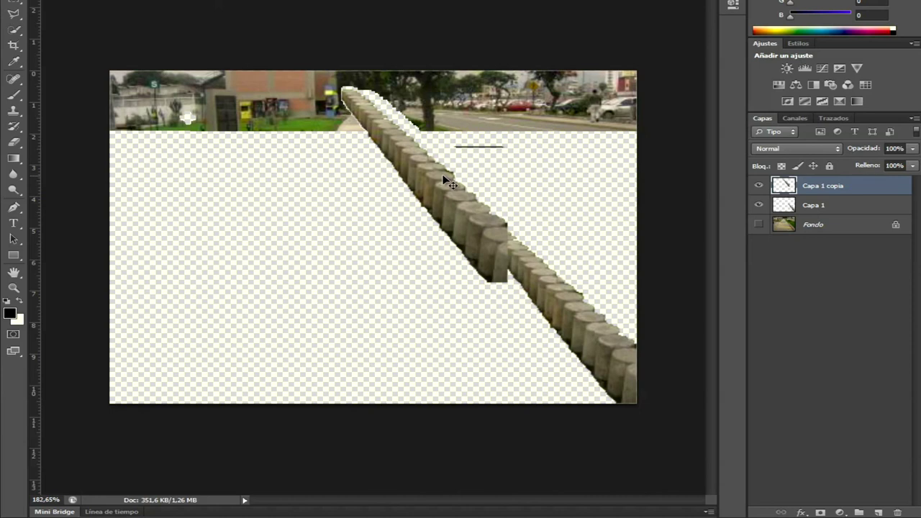
pyautogui.click(788, 211)
pyautogui.hotkey('ctrl', 'z')
# Scale down the posts on Capa 1 with Free Transform and align them as a receding extension of the row's far end
pyautogui.click(802, 208)
pyautogui.hotkey('ctrl', 't')
pyautogui.moveTo(620, 220); pyautogui.dragTo(512, 177)
pyautogui.moveTo(467, 230); pyautogui.dragTo(471, 180)
pyautogui.moveTo(518, 128); pyautogui.dragTo(478, 162)
pyautogui.hotkey('ctrl', 'z')
pyautogui.moveTo(456, 196); pyautogui.dragTo(476, 179)
pyautogui.moveTo(496, 149); pyautogui.dragTo(491, 192)
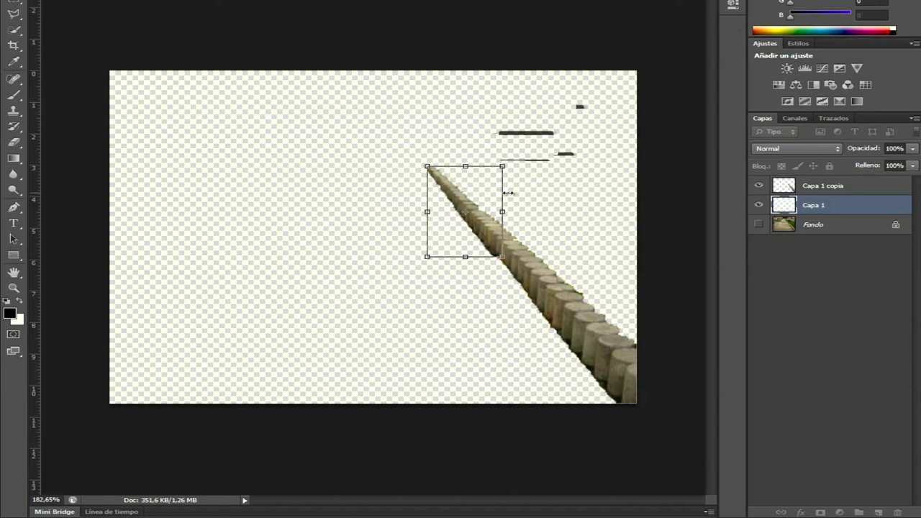
pyautogui.press('Return')
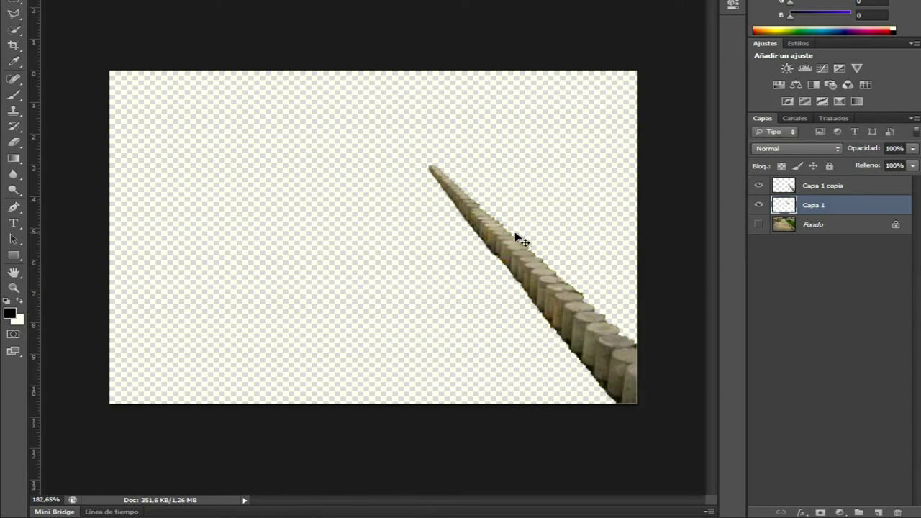
# Save the extended post row to the Escritorio as a PNG copy named 20100405-Rampas vereda principal.png
pyautogui.scroll(5, 569, 227)
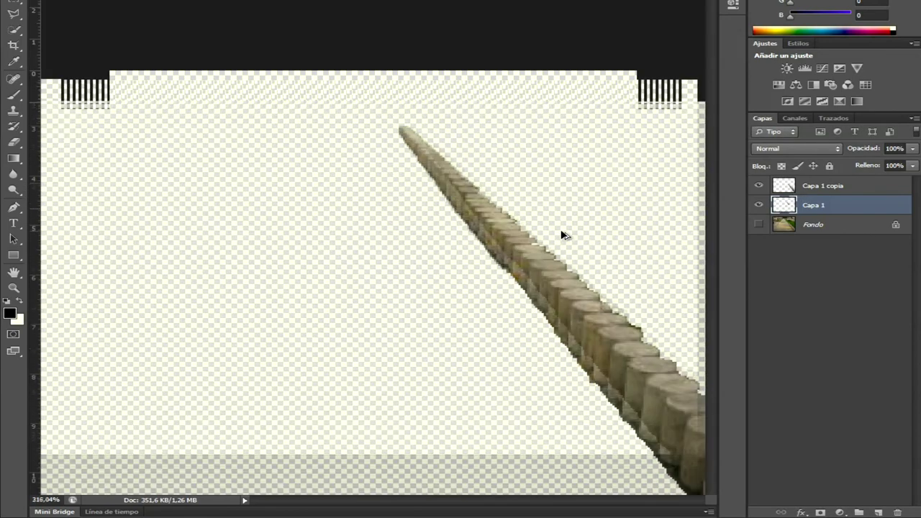
pyautogui.scroll(-5, 487, 230)
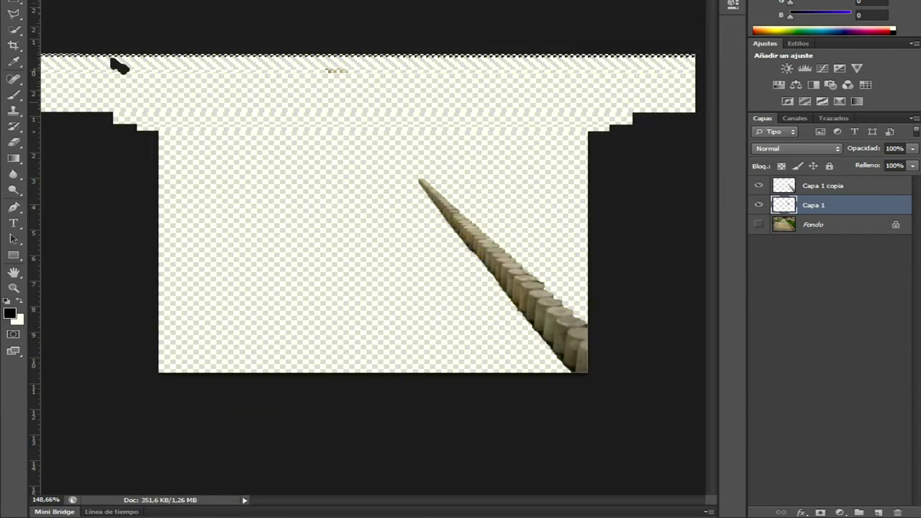
pyautogui.click(14, 1)
pyautogui.click(90, 75)
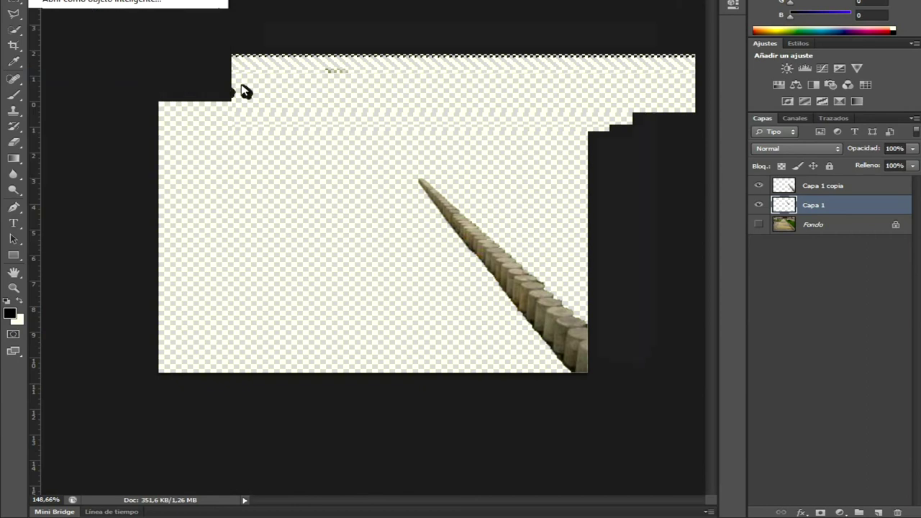
pyautogui.click(506, 229)
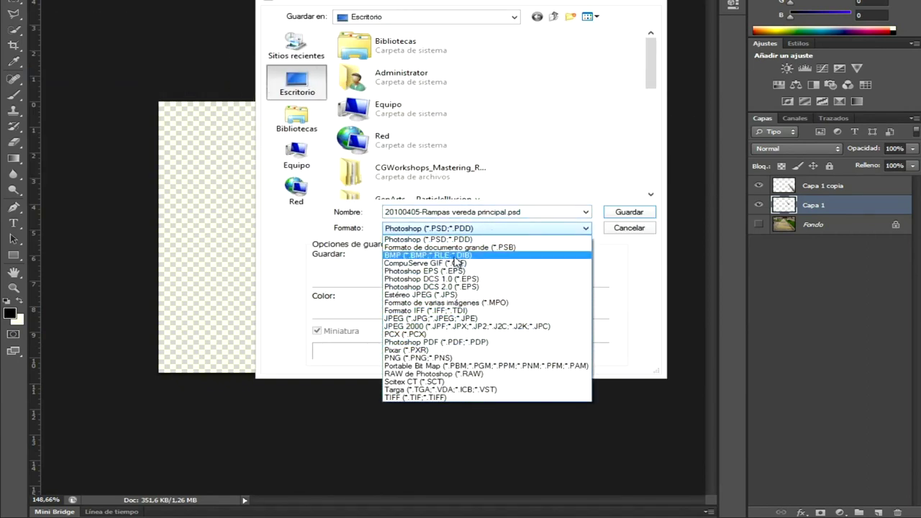
pyautogui.click(452, 359)
pyautogui.click(619, 211)
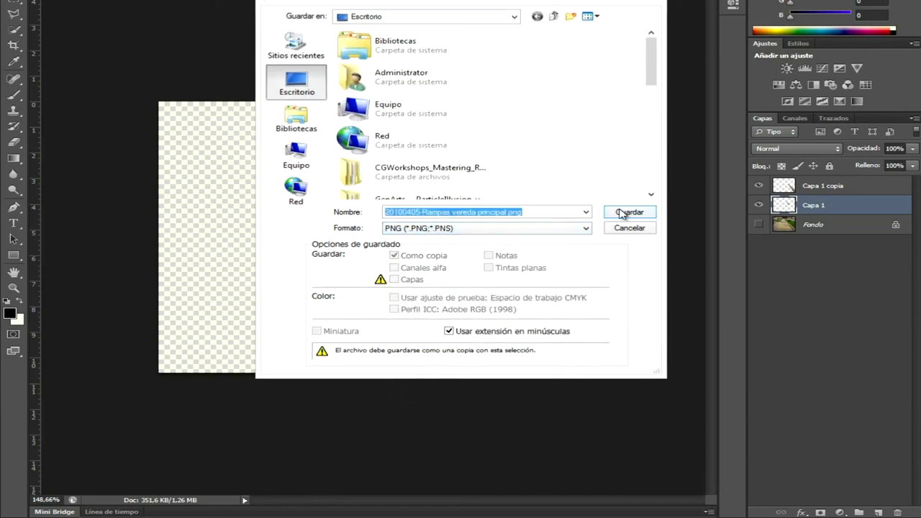
pyautogui.click(524, 113)
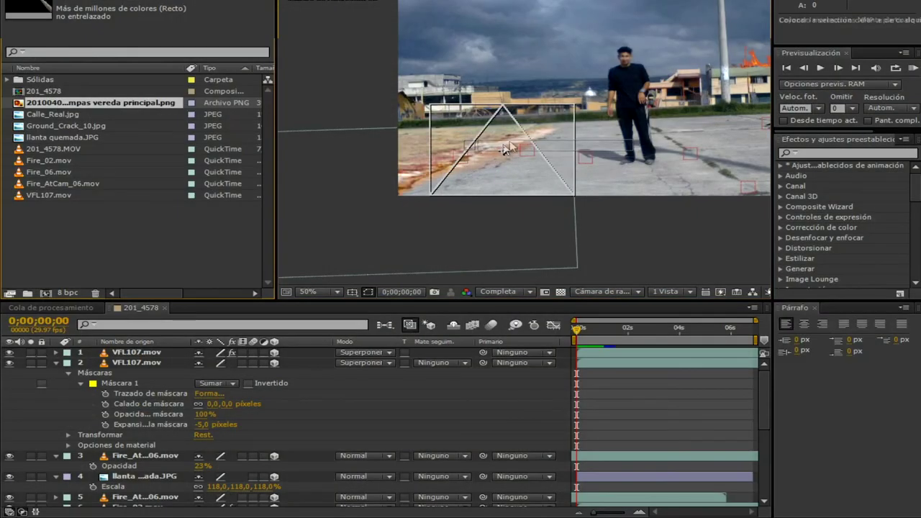
# In After Effects, add the post row PNG to the 201_4578 composition, mirrored and stretched along the sand's diagonal edge
pyautogui.moveTo(506, 149); pyautogui.dragTo(506, 150)
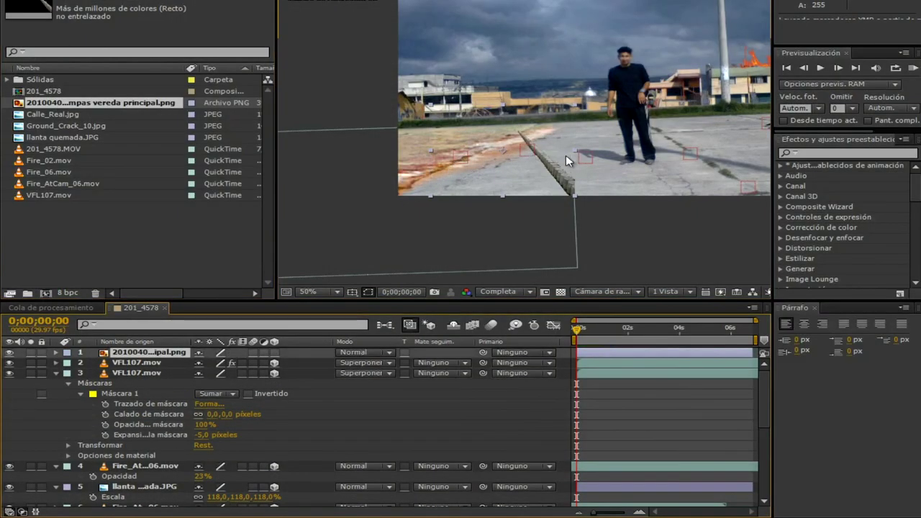
pyautogui.moveTo(576, 149); pyautogui.dragTo(358, 123)
pyautogui.moveTo(481, 151); pyautogui.dragTo(439, 151)
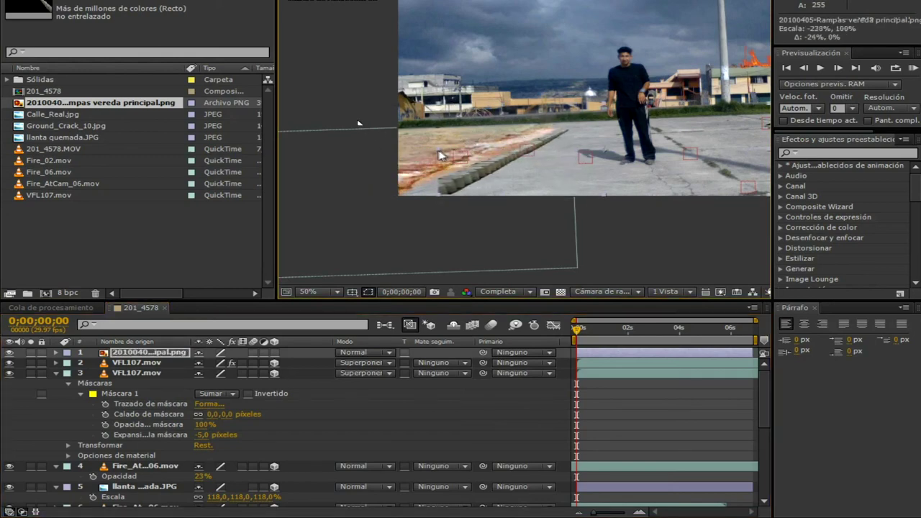
pyautogui.moveTo(438, 194); pyautogui.dragTo(412, 193)
pyautogui.moveTo(349, 211); pyautogui.dragTo(410, 223)
pyautogui.moveTo(501, 154); pyautogui.dragTo(498, 161)
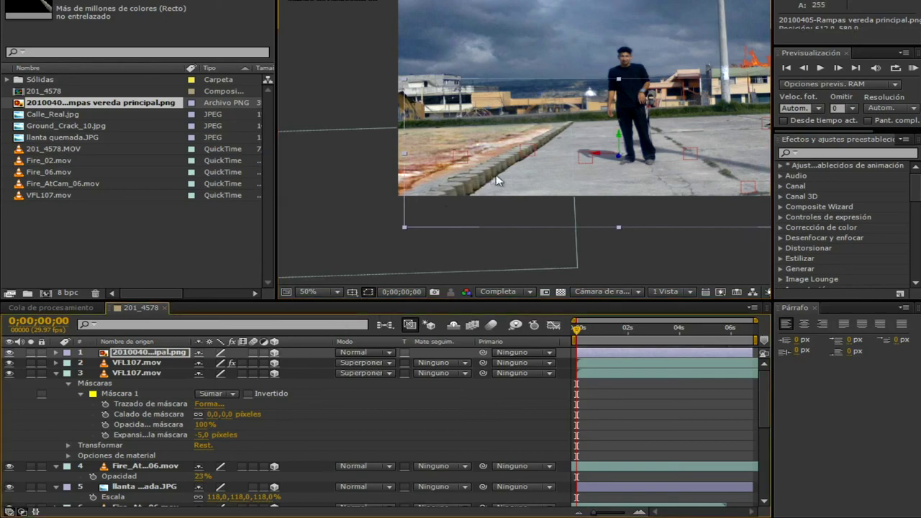
# Deselect the post row layer and check its placement beside the sand with a RAM preview
pyautogui.click(642, 240)
pyautogui.scroll(2, 524, 147)
pyautogui.scroll(-2, 532, 152)
pyautogui.press('KP_Decimal')
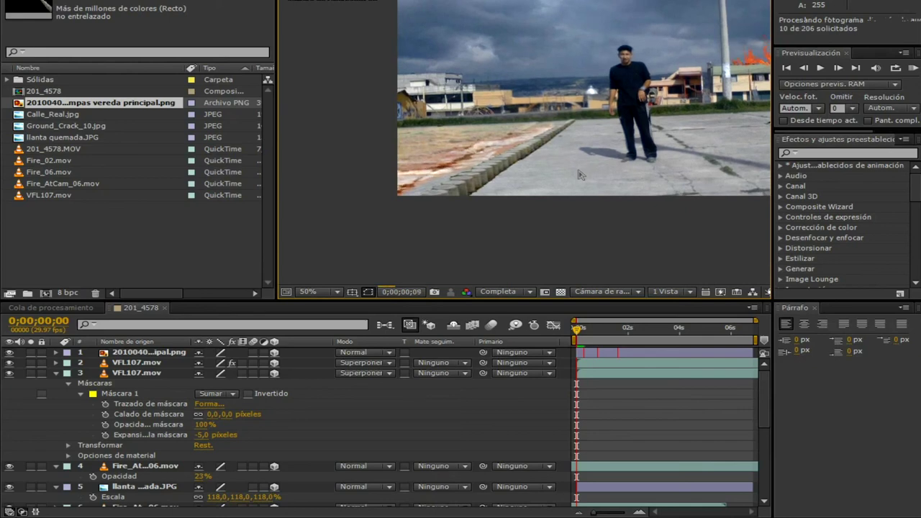
# Rescale the post row layer and shift it to line up with the sand's diagonal edge
pyautogui.click(525, 155)
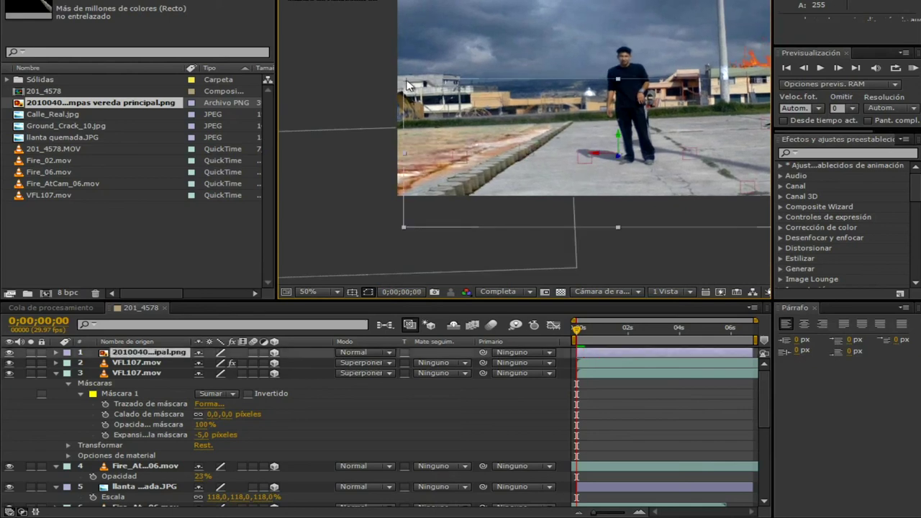
pyautogui.moveTo(423, 84); pyautogui.dragTo(427, 80)
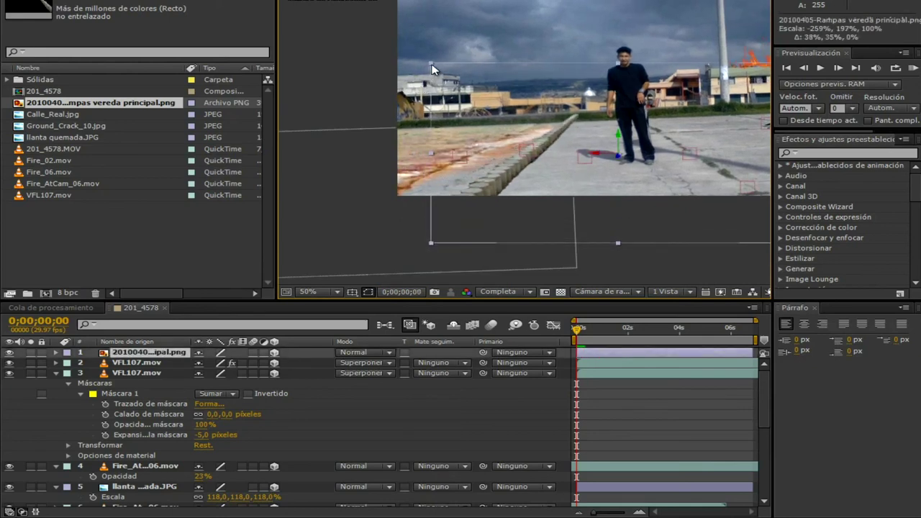
pyautogui.moveTo(525, 156); pyautogui.dragTo(513, 159)
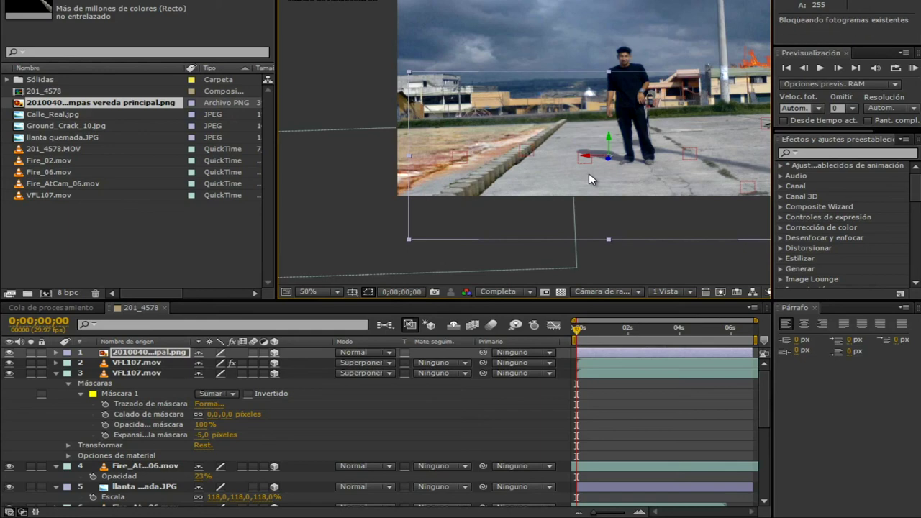
# Play RAM previews of the composition to examine how the post border follows the tracked camera movement
pyautogui.press('KP_0')
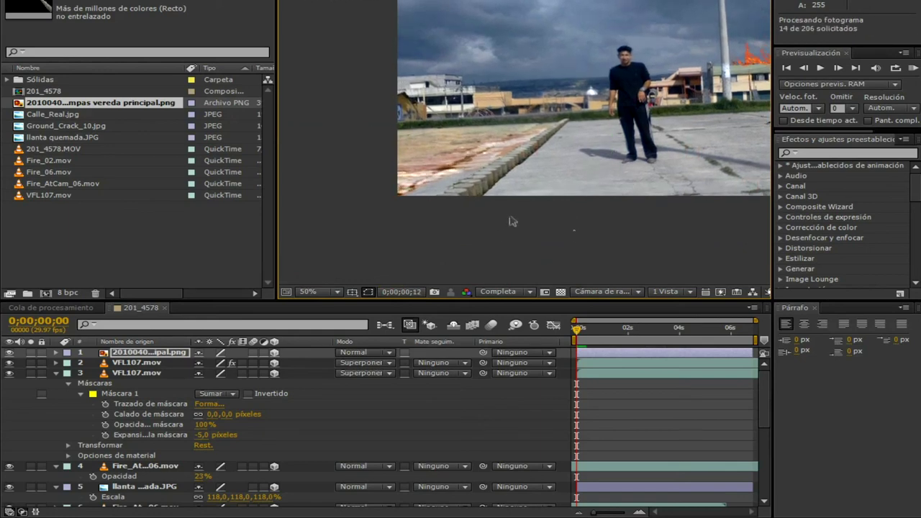
pyautogui.press('space')
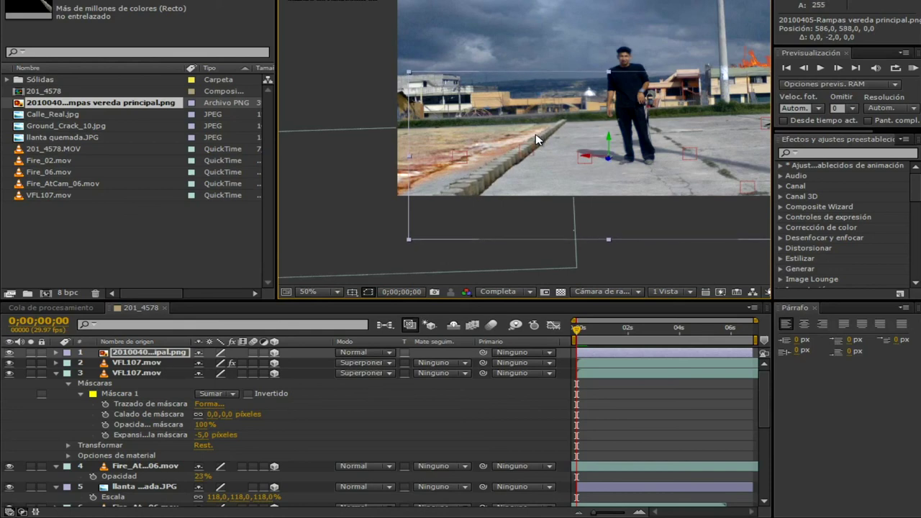
pyautogui.press('KP_0')
pyautogui.scroll(-2, 624, 156)
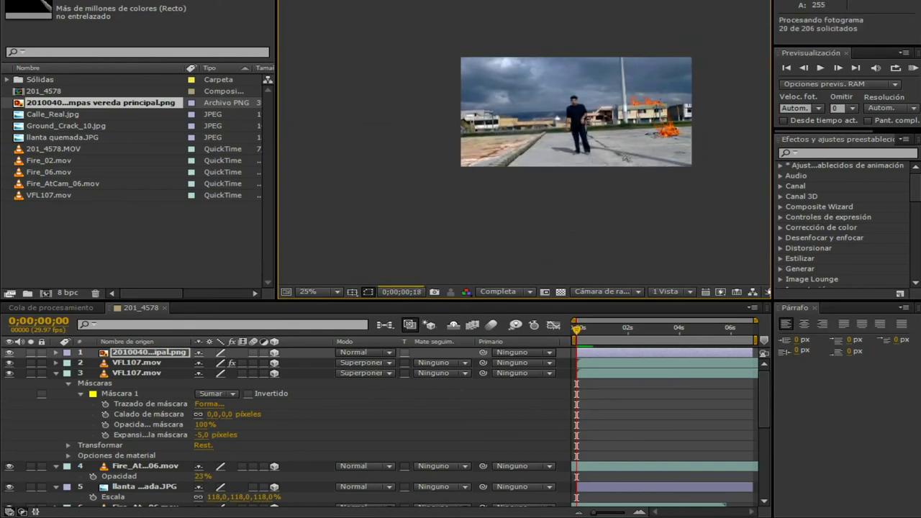
pyautogui.scroll(2, 543, 196)
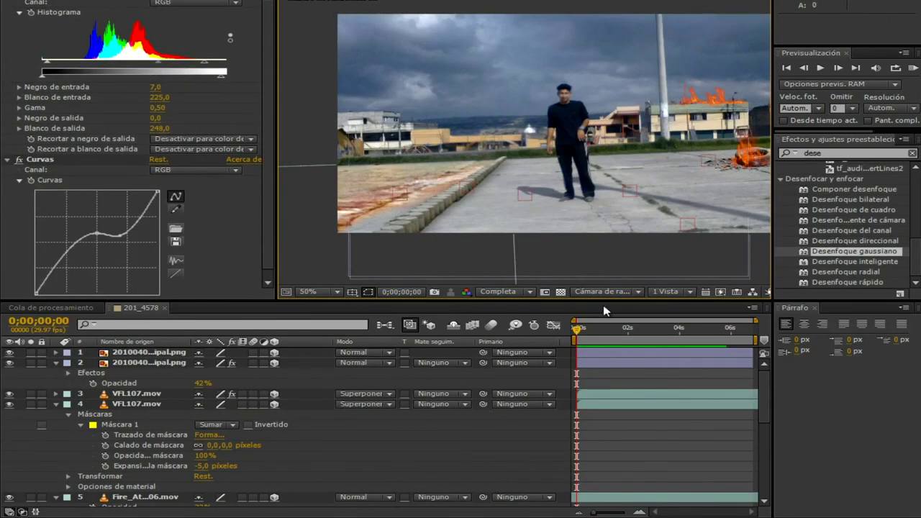
pyautogui.press('KP_0')
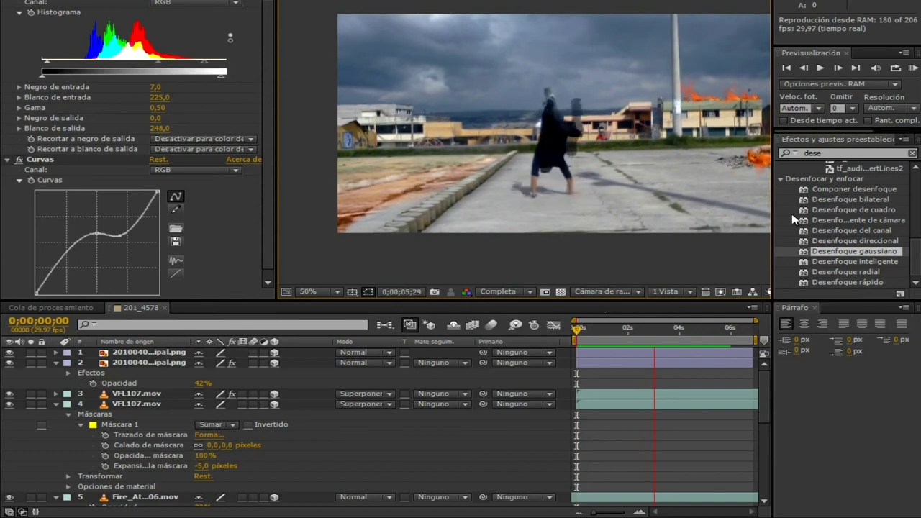